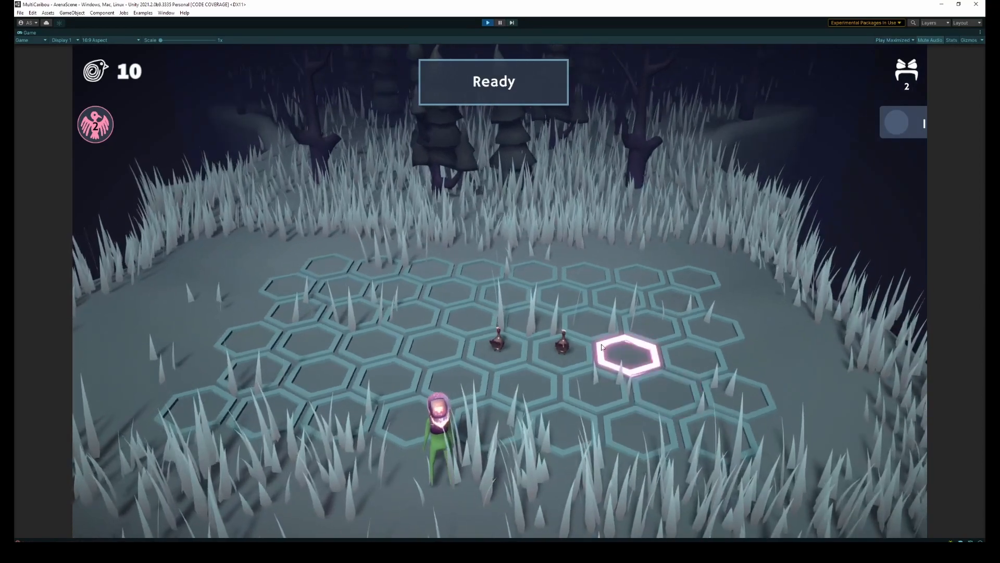
{"action": "left_click", "coordinate": [568, 331]}
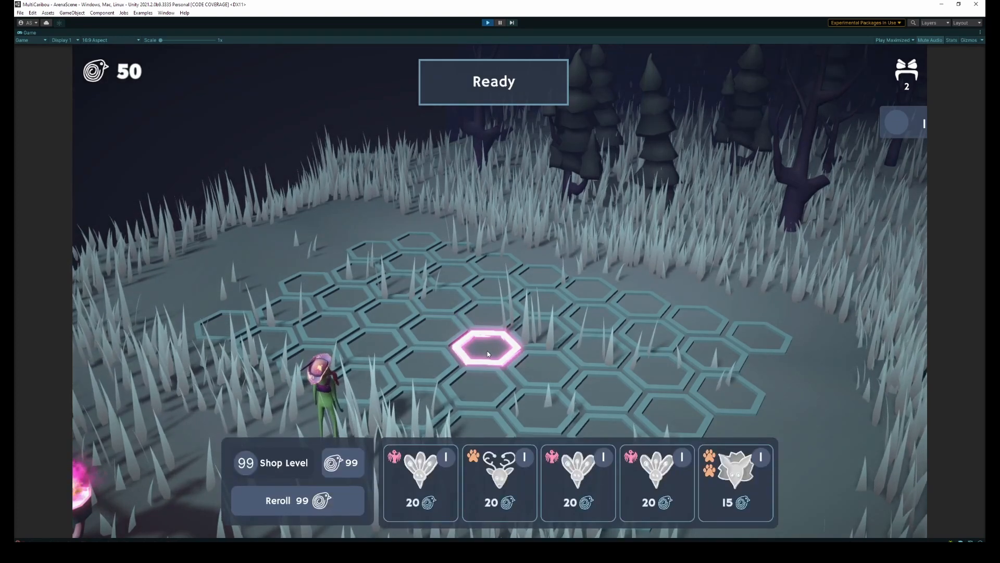
{"action": "left_click", "coordinate": [605, 495]}
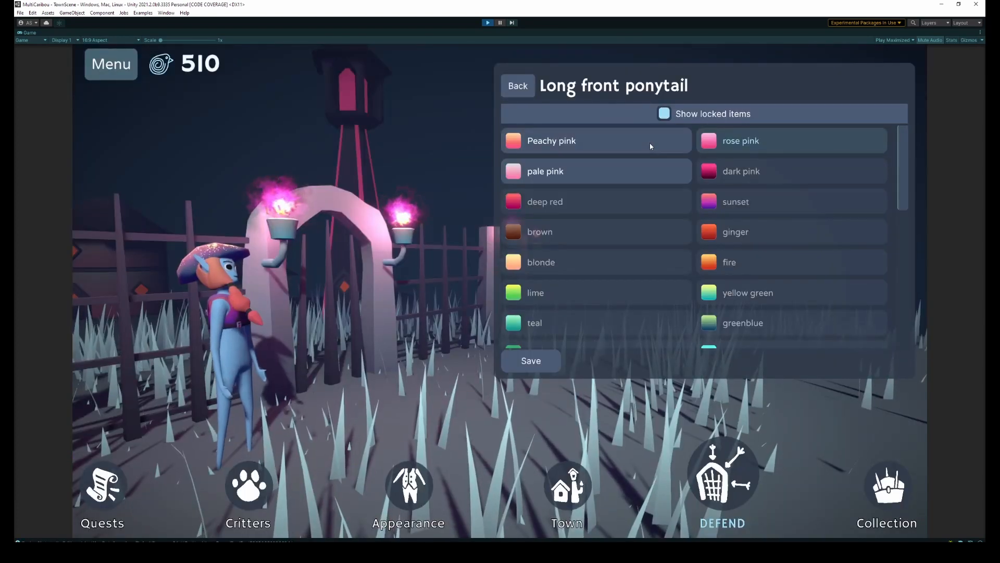
Preview several colours on the Long front ponytail, including sparkly rainbow, sparkly teal and sparkly dark pink
{"action": "left_click", "coordinate": [649, 146]}
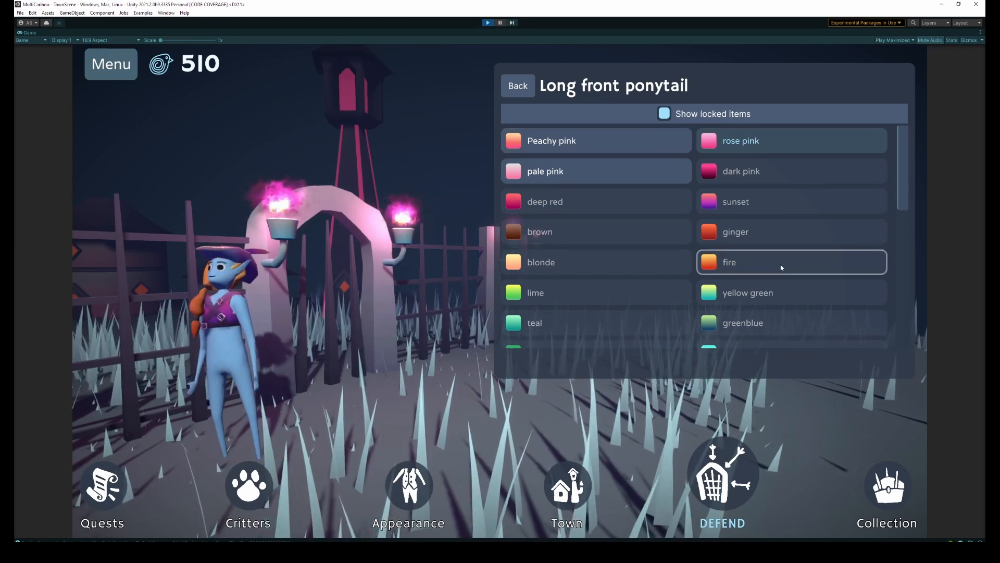
{"action": "scroll", "coordinate": [913, 271], "scroll_direction": "down", "scroll_amount": 5}
{"action": "scroll", "coordinate": [914, 270], "scroll_direction": "down", "scroll_amount": 3}
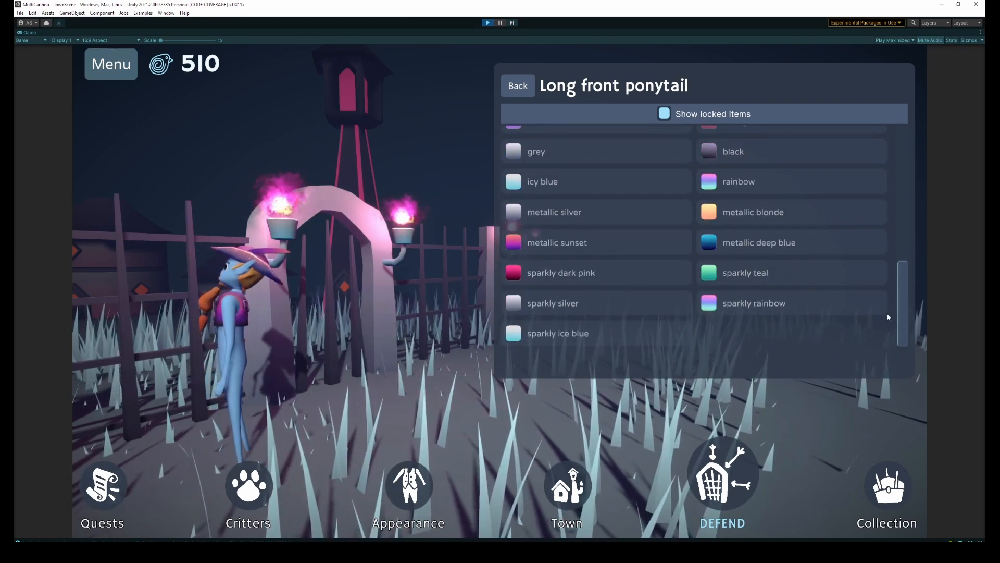
{"action": "left_click", "coordinate": [781, 309]}
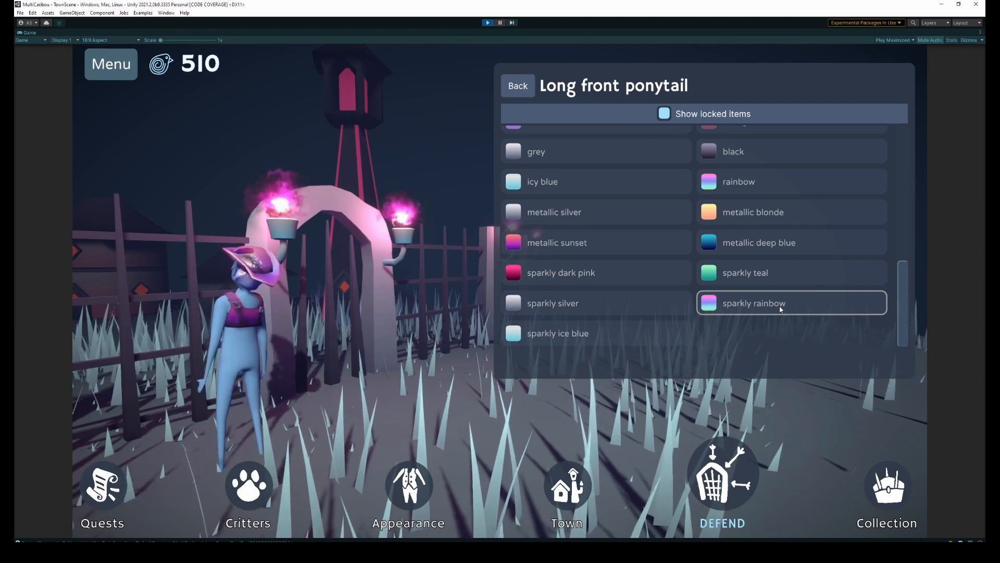
{"action": "left_click", "coordinate": [756, 274]}
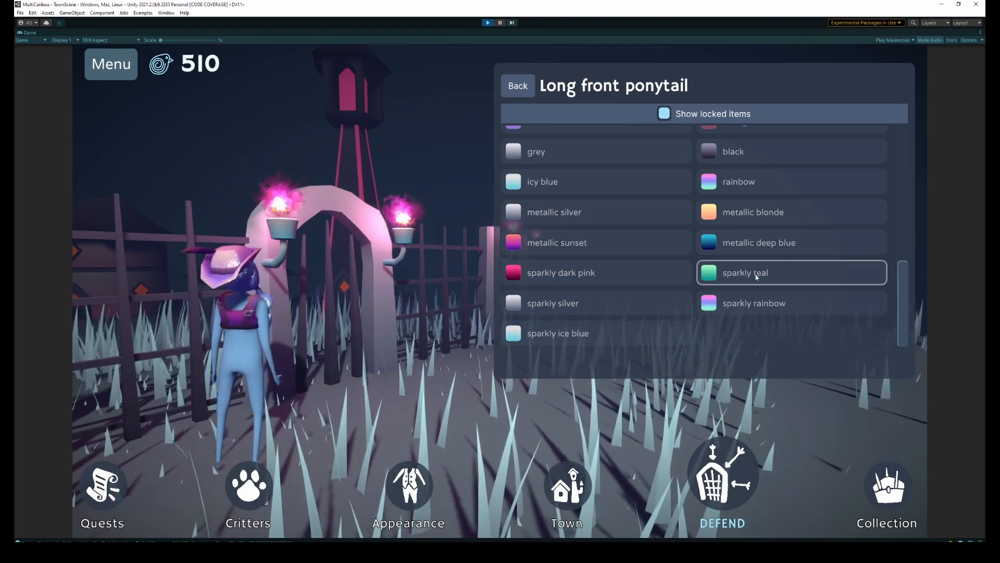
{"action": "left_click", "coordinate": [595, 276]}
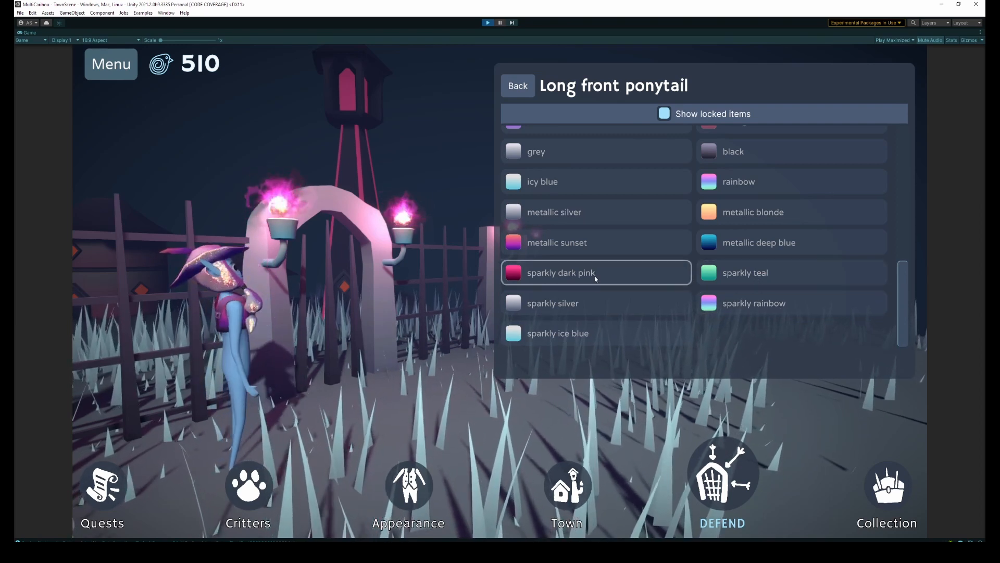
{"action": "left_click", "coordinate": [702, 275]}
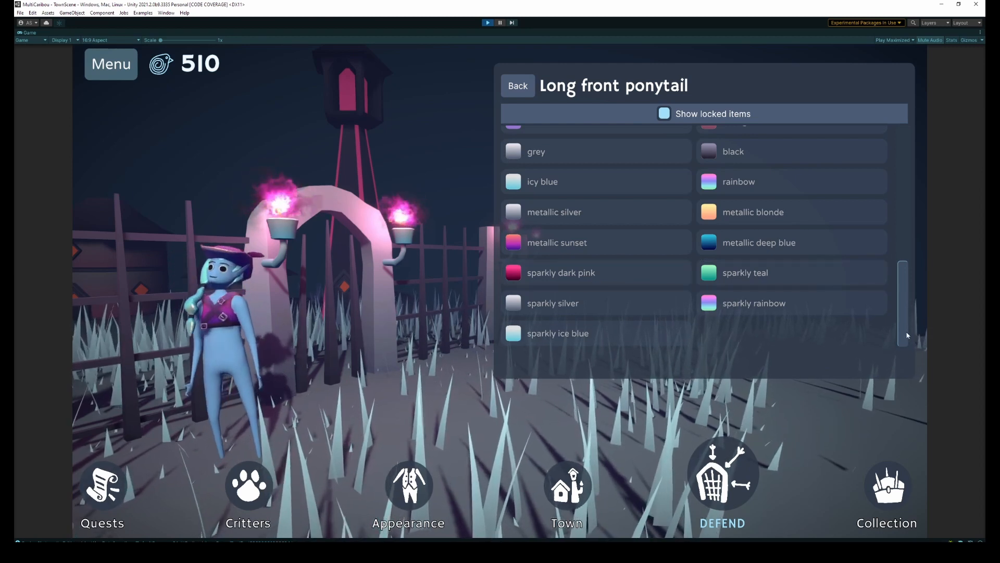
Apply the Peachy pink colour to the Long front ponytail and save it
{"action": "scroll", "coordinate": [623, 208], "scroll_direction": "up", "scroll_amount": 10}
{"action": "left_click", "coordinate": [614, 145]}
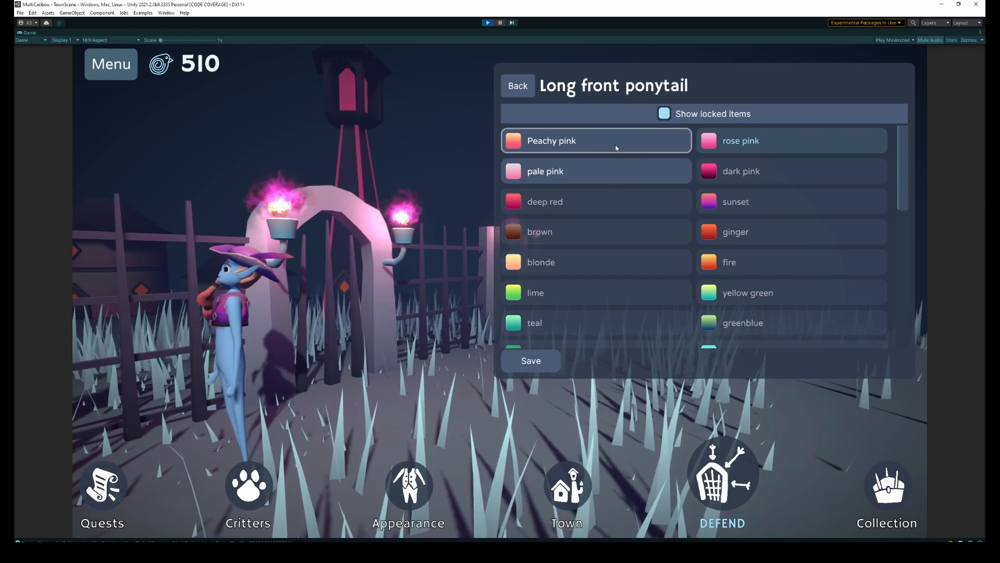
{"action": "left_click", "coordinate": [514, 360]}
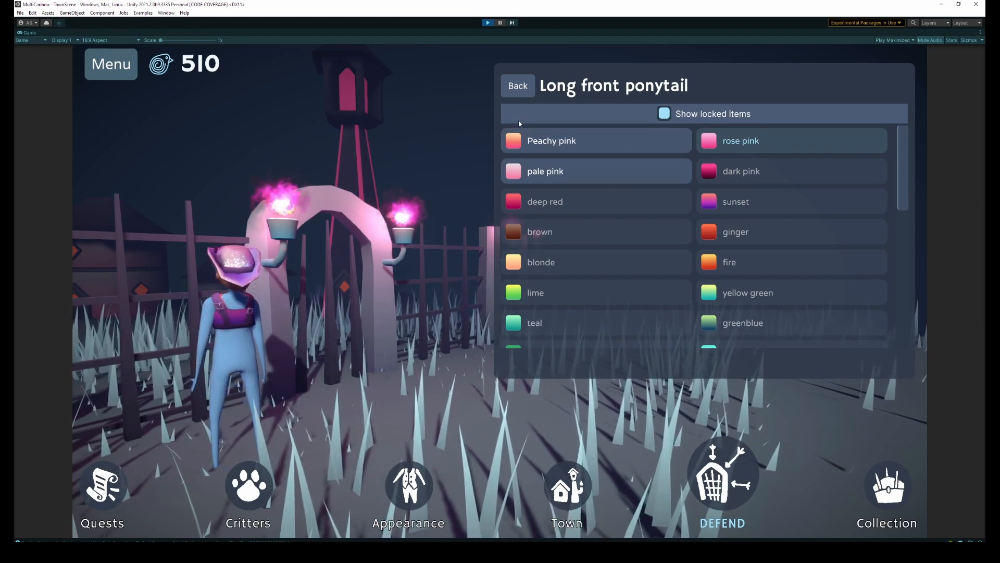
Return to the Appearance list and look at the colour choices for the thick ponytail
{"action": "left_click", "coordinate": [517, 85]}
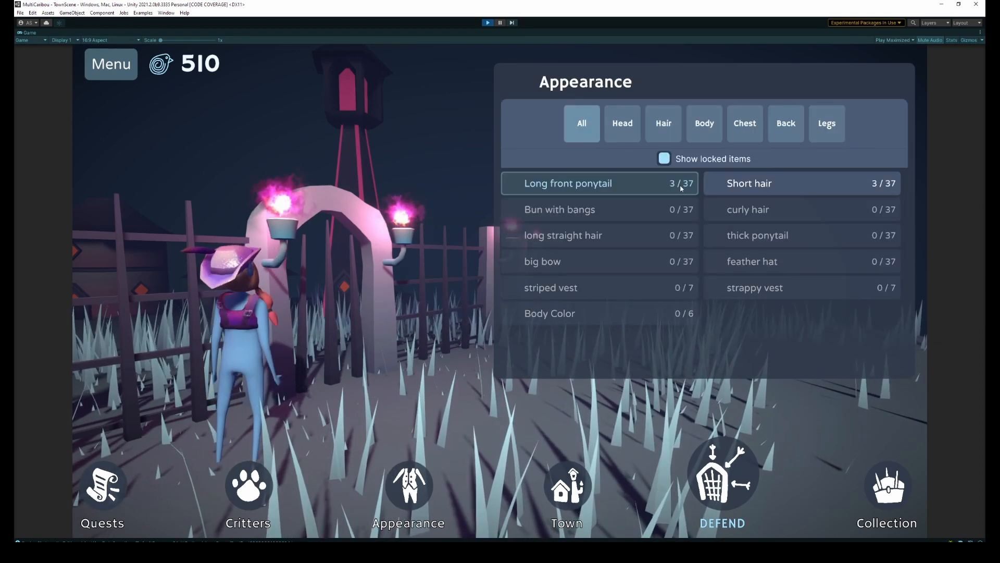
{"action": "left_click", "coordinate": [787, 239]}
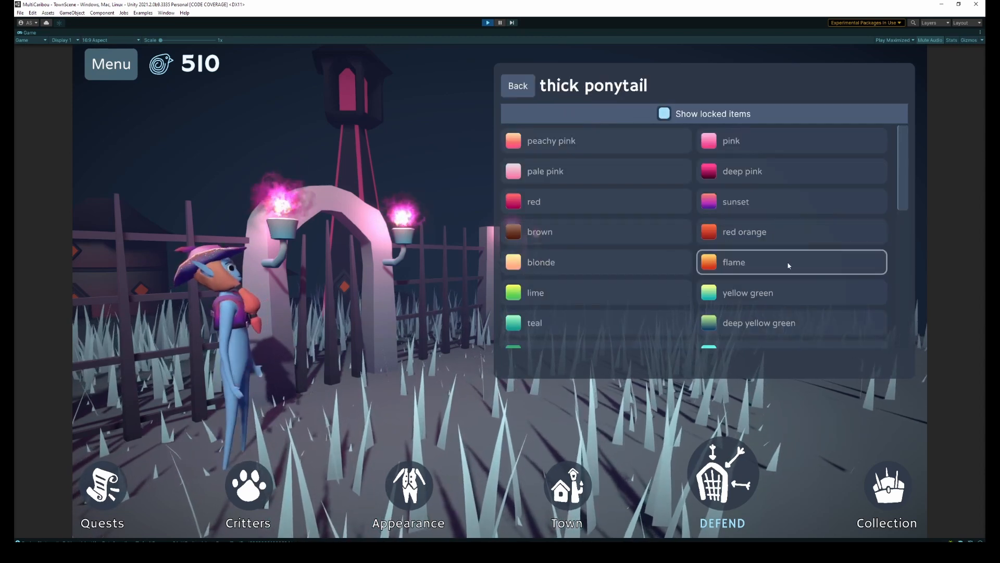
{"action": "left_click", "coordinate": [523, 88]}
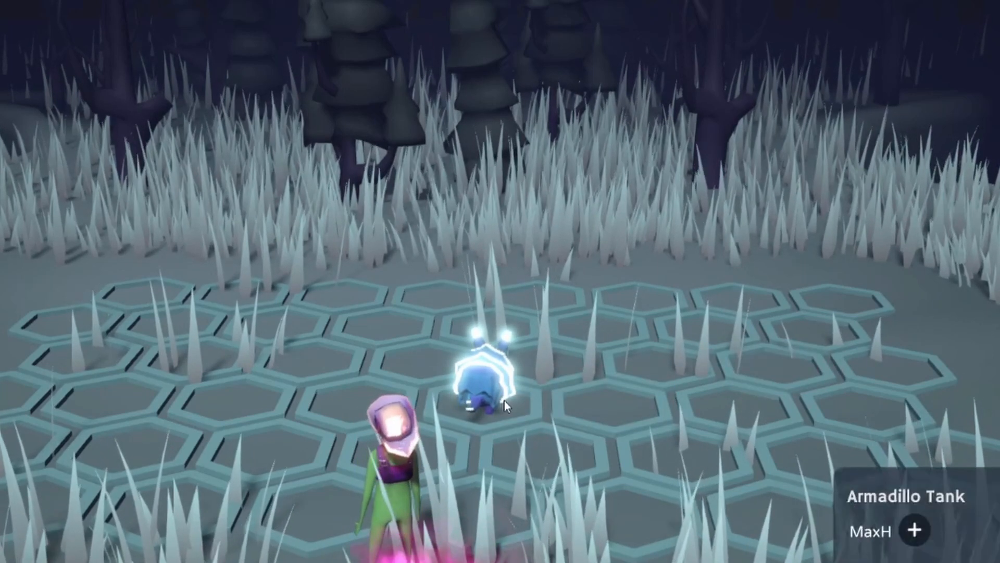
{"action": "left_click", "coordinate": [580, 398]}
{"action": "left_click", "coordinate": [483, 393]}
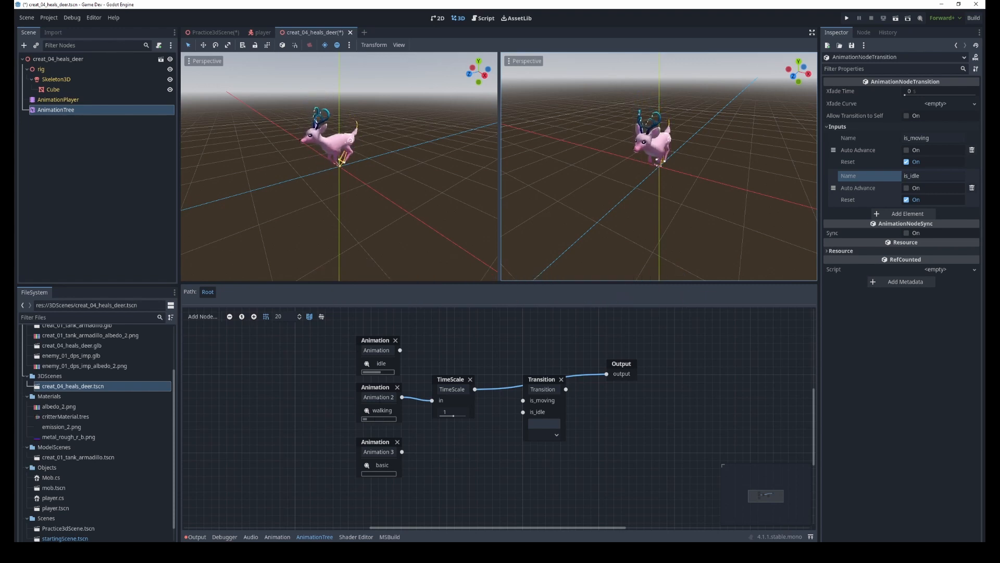
Rename the Transition node in the deer's animation tree to move_transition
{"action": "double_click", "coordinate": [544, 390]}
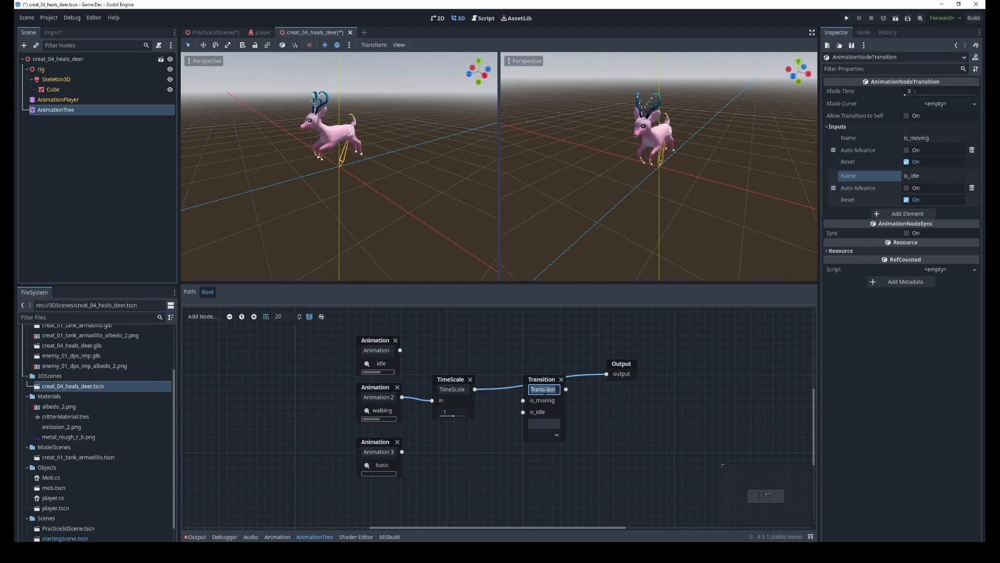
{"action": "type", "text": "move_transition"}
{"action": "key", "text": "Return"}
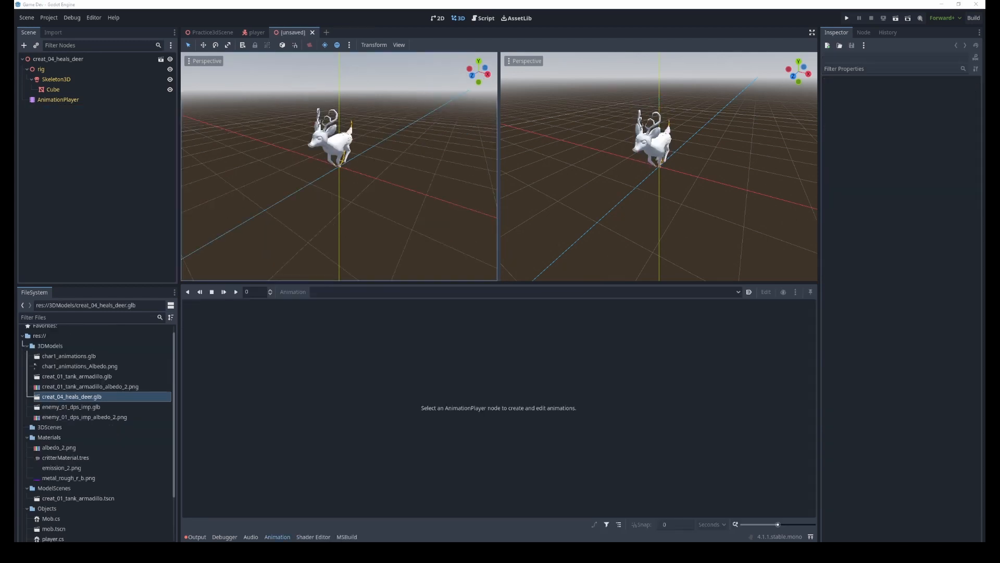
Inspect the properties of the deer scene's root, Skeleton3D, Cube and AnimationPlayer nodes
{"action": "left_click", "coordinate": [68, 60]}
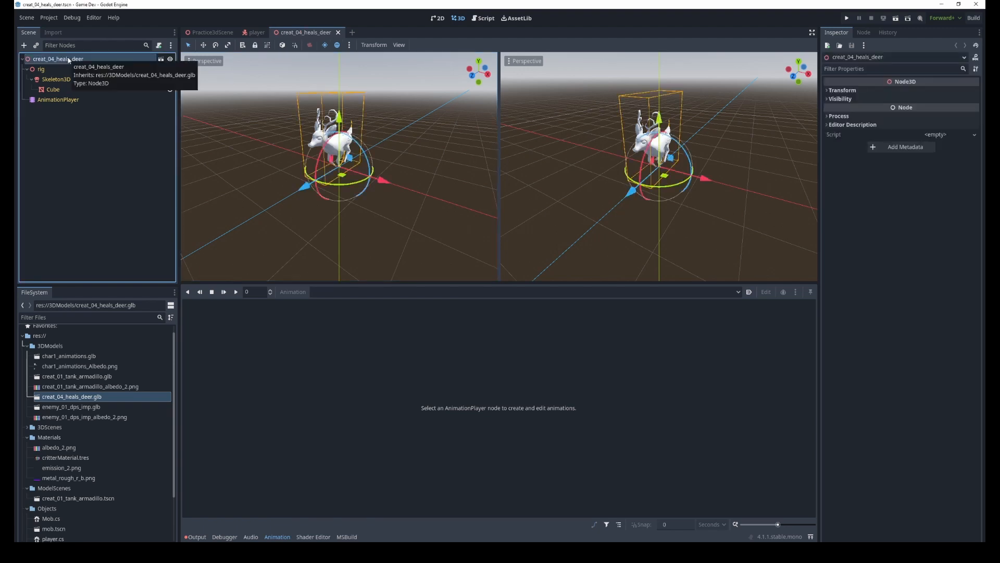
{"action": "left_click", "coordinate": [55, 79]}
{"action": "left_click", "coordinate": [54, 89]}
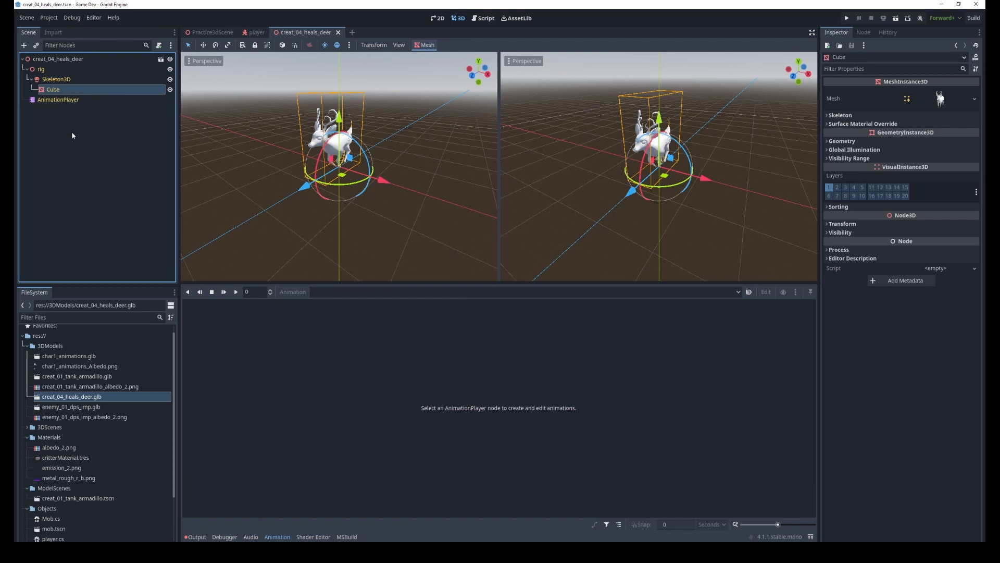
{"action": "left_click", "coordinate": [55, 99]}
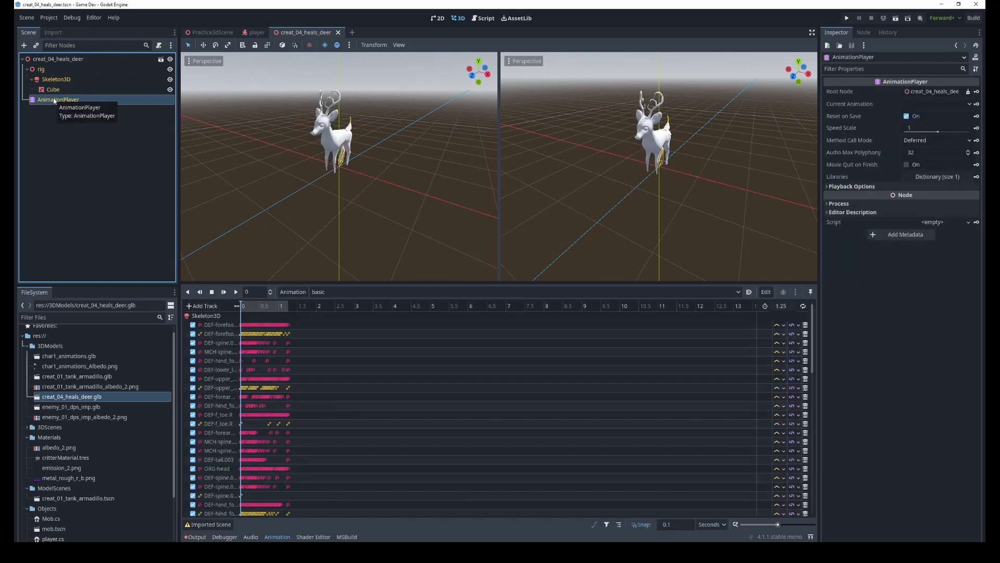
Compare the rig node's properties with its available signals, ending with the deer's root node selected
{"action": "left_click", "coordinate": [51, 70]}
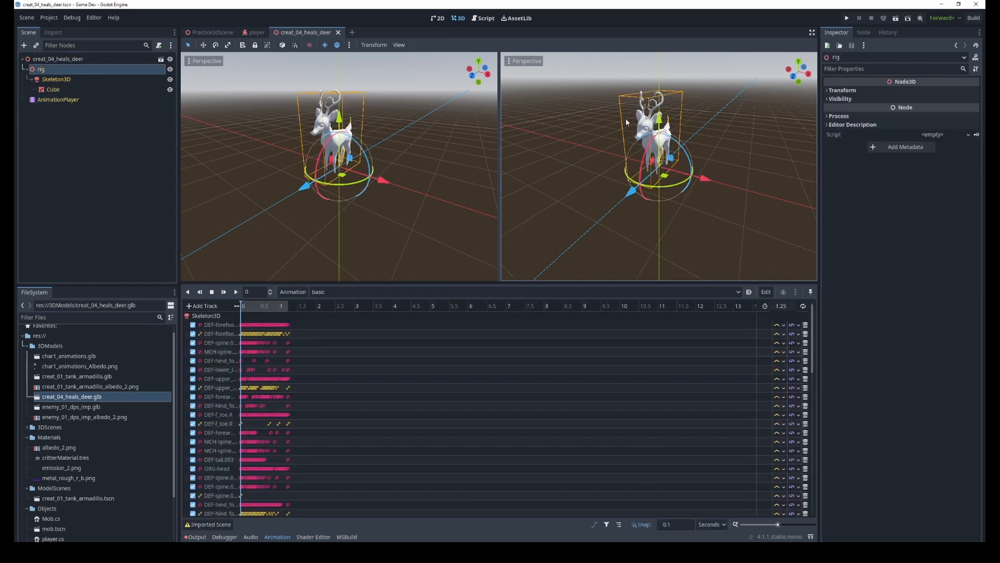
{"action": "left_click", "coordinate": [864, 33]}
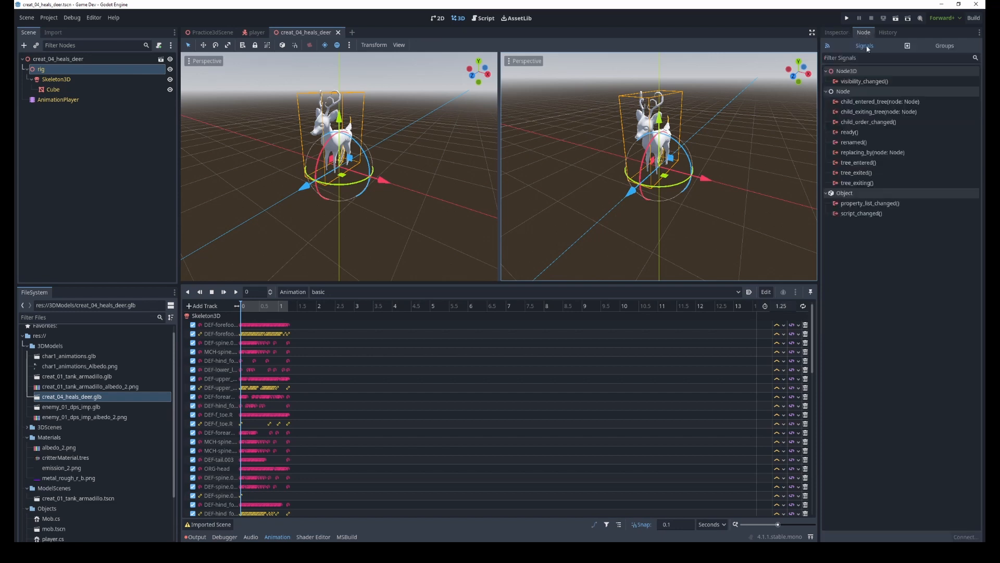
{"action": "left_click", "coordinate": [839, 33]}
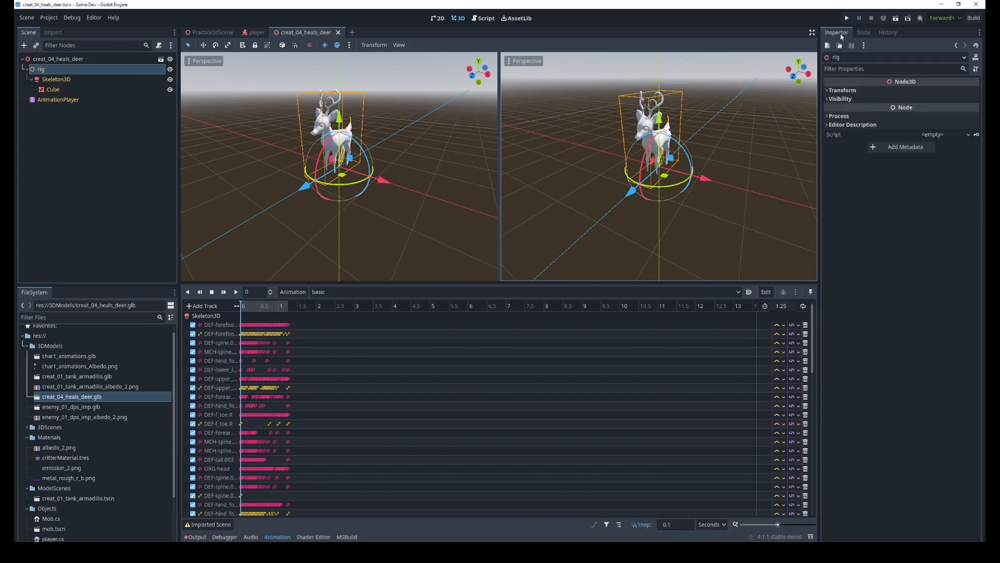
{"action": "left_click", "coordinate": [864, 33]}
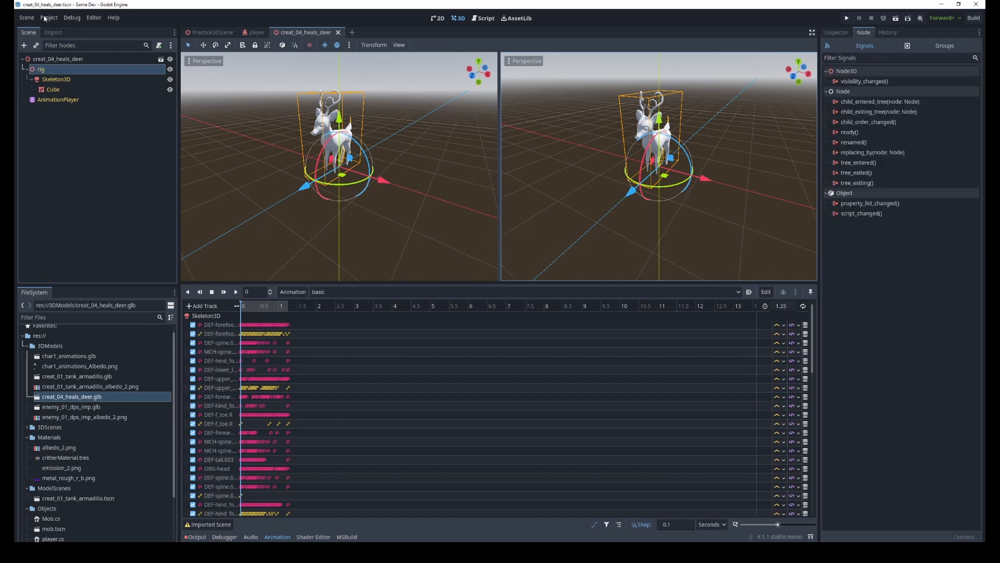
{"action": "left_click", "coordinate": [57, 60]}
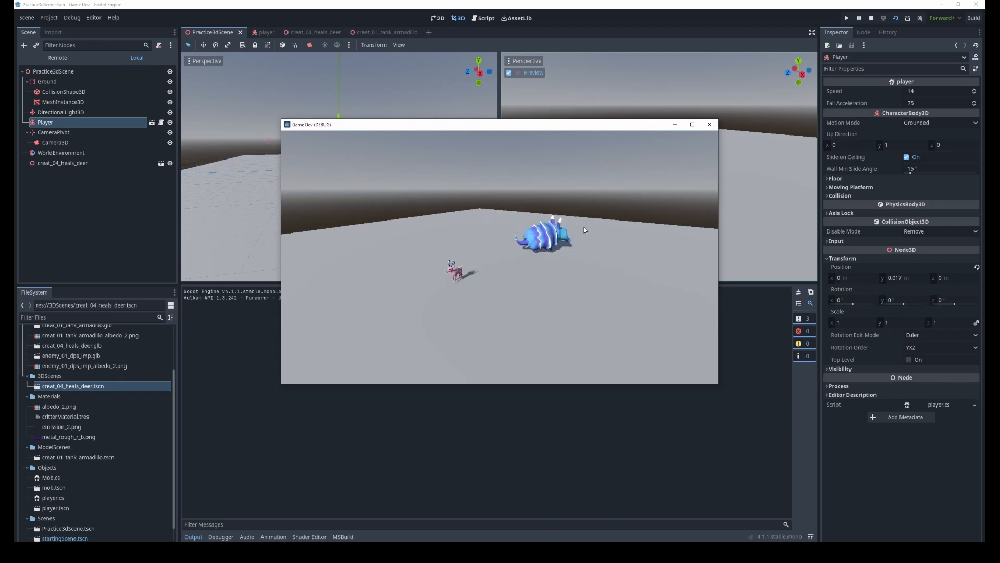
Test the player movement in the running game by walking the armadillo back and forth around the deer
{"action": "key", "text": "Down"}
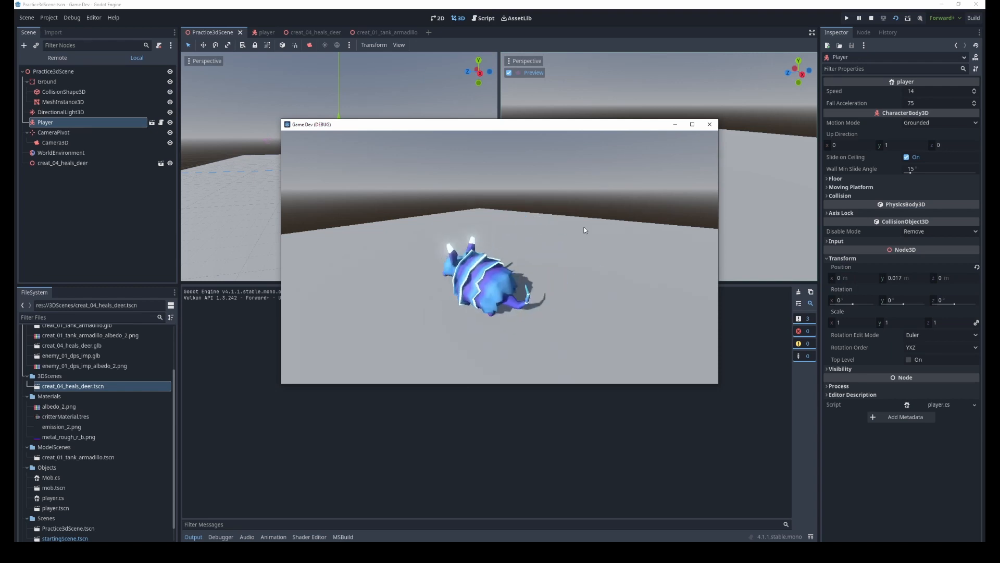
{"action": "key", "text": "Down"}
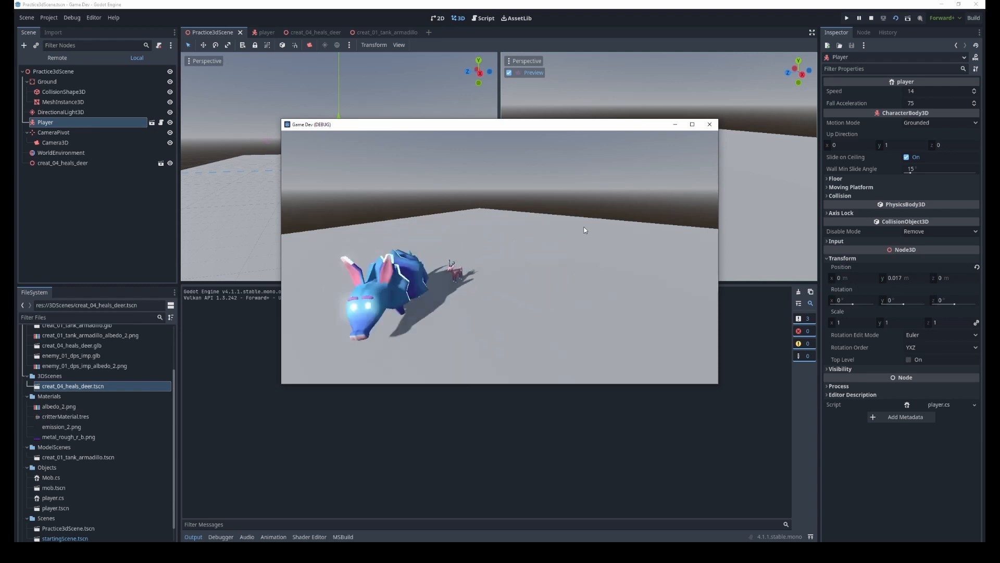
{"action": "key", "text": "Up"}
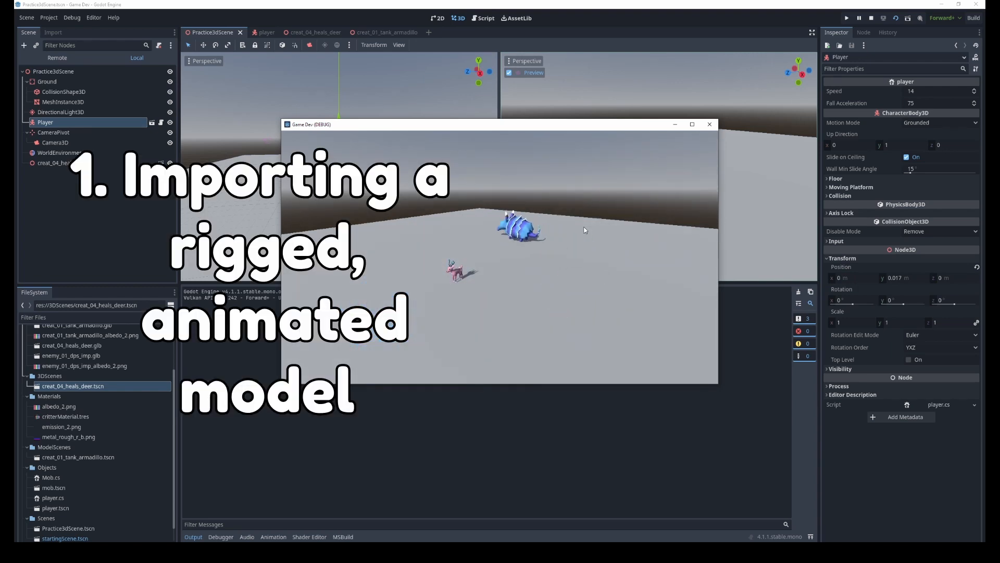
{"action": "key", "text": "Down"}
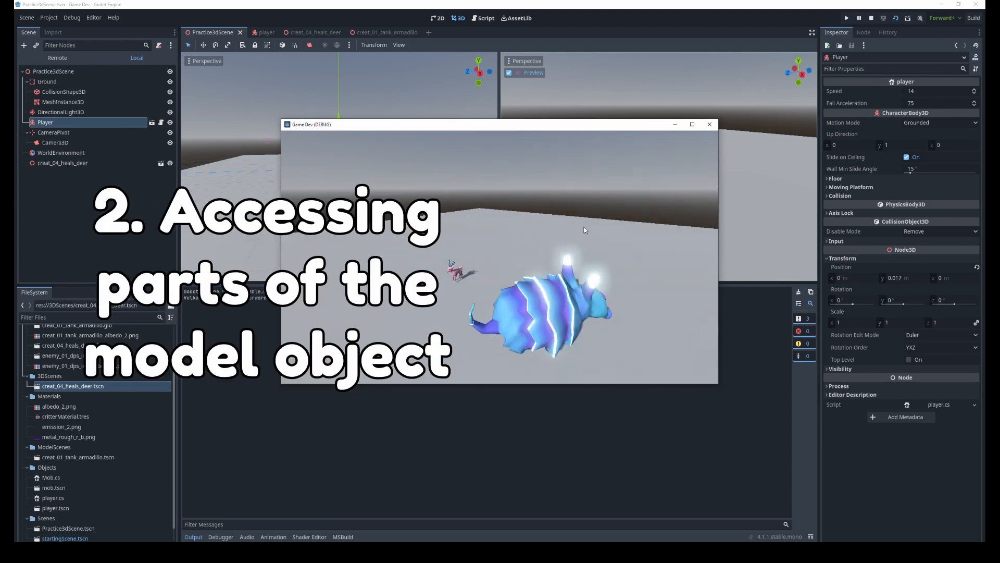
{"action": "key", "text": "Up"}
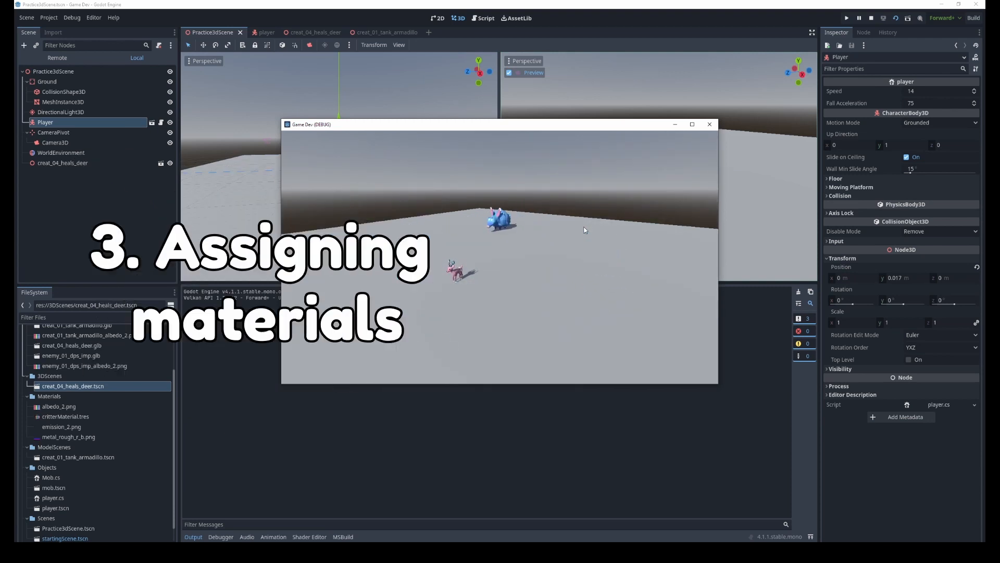
{"action": "key", "text": "Down"}
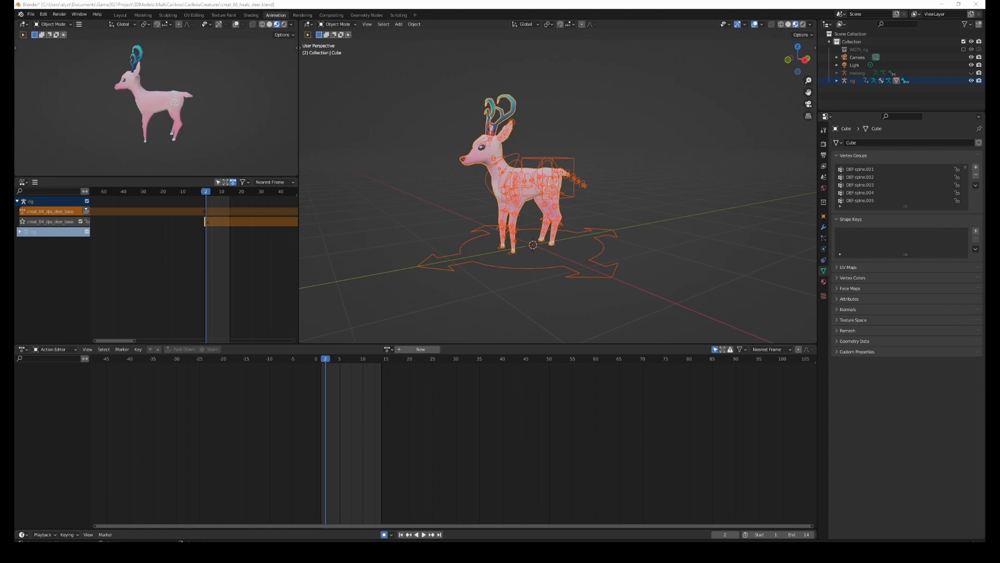
In Blender, select the deer's rig and disable its NLA evaluation and the creat_04_dps_deer_base track
{"action": "middle_click_drag", "start_coordinate": [402, 198], "coordinate": [515, 196]}
{"action": "left_click", "coordinate": [516, 196]}
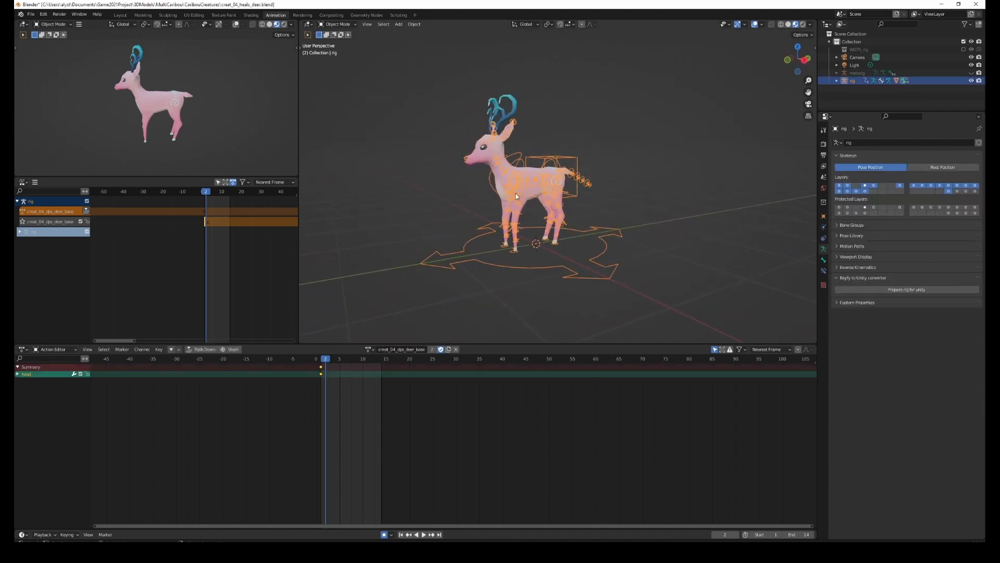
{"action": "left_click", "coordinate": [81, 221]}
{"action": "left_click", "coordinate": [87, 201]}
Assign the creat_04_dps_deer_idle action to the rig and preview its playback and keyframe range
{"action": "left_click", "coordinate": [369, 349]}
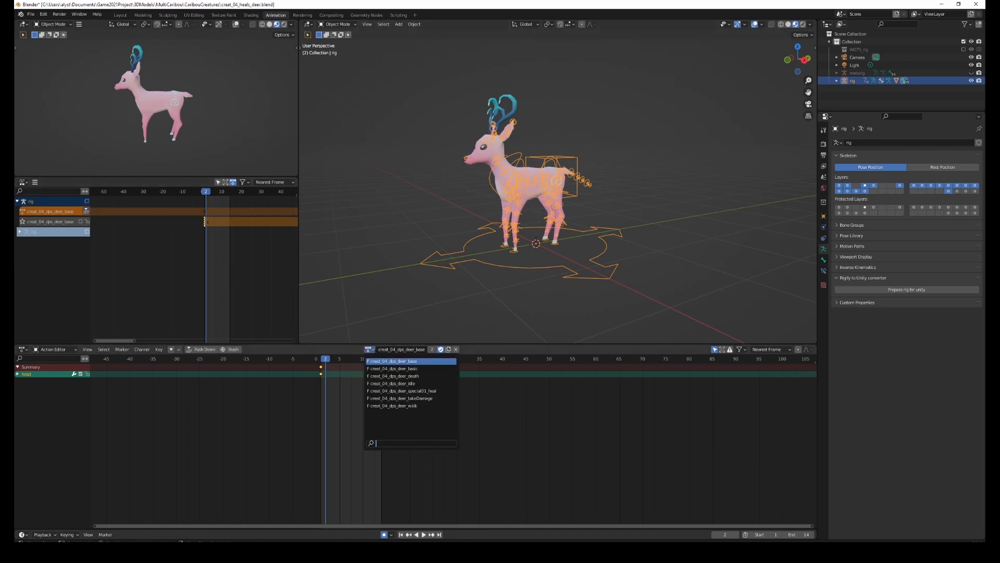
{"action": "left_click", "coordinate": [397, 384]}
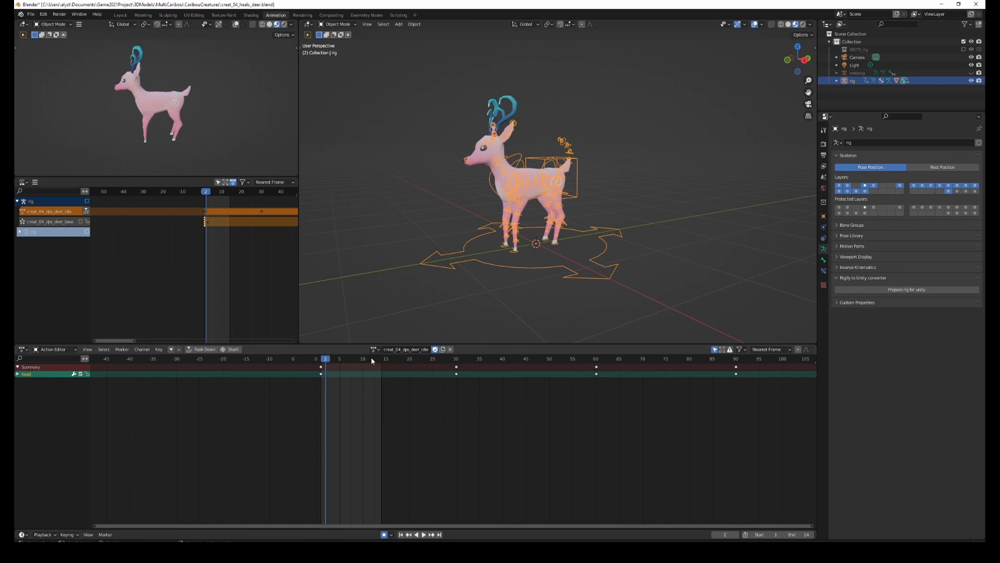
{"action": "key", "text": "space"}
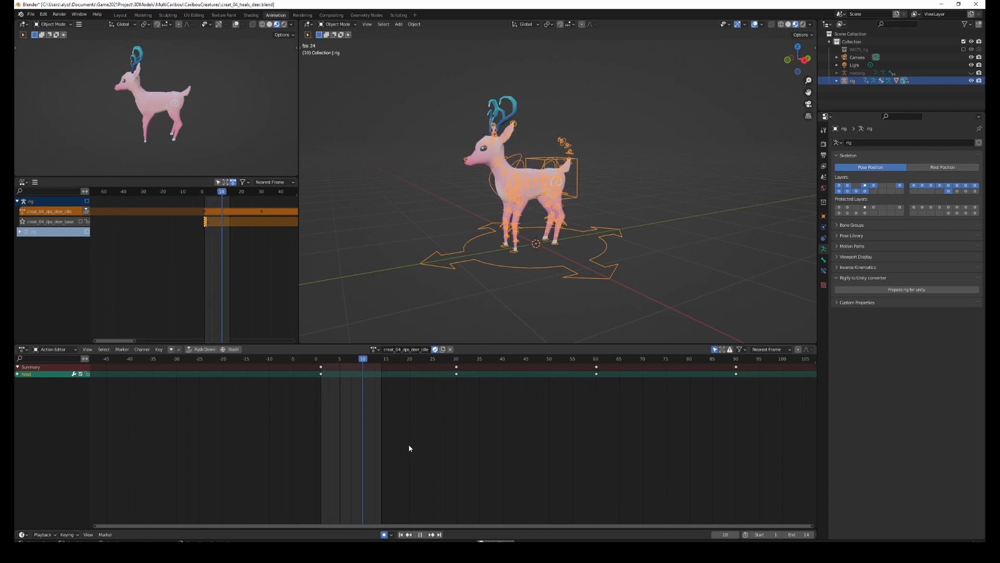
{"action": "key", "text": "space"}
{"action": "scroll", "coordinate": [617, 451], "scroll_direction": "down", "scroll_amount": 8}
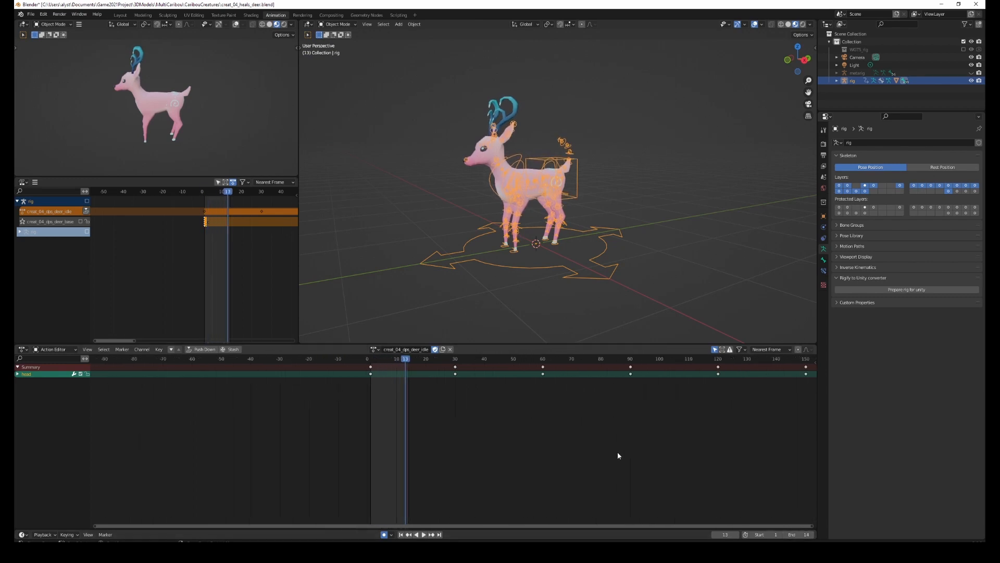
Set the scene's end frame to 240 and play the idle animation
{"action": "scroll", "coordinate": [617, 452], "scroll_direction": "down", "scroll_amount": 1}
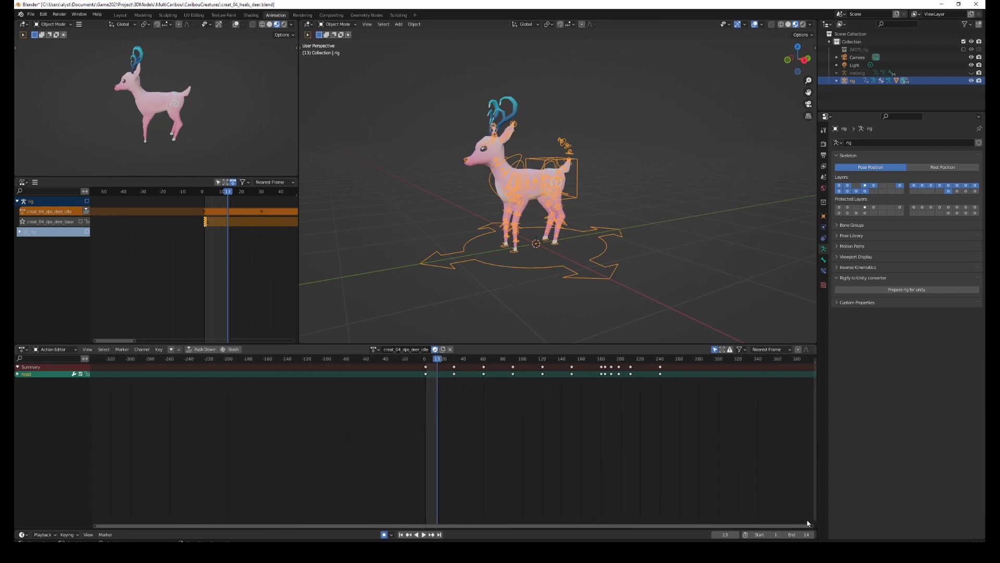
{"action": "left_click", "coordinate": [800, 534]}
{"action": "type", "text": "240"}
{"action": "key", "text": "Return"}
{"action": "key", "text": "space"}
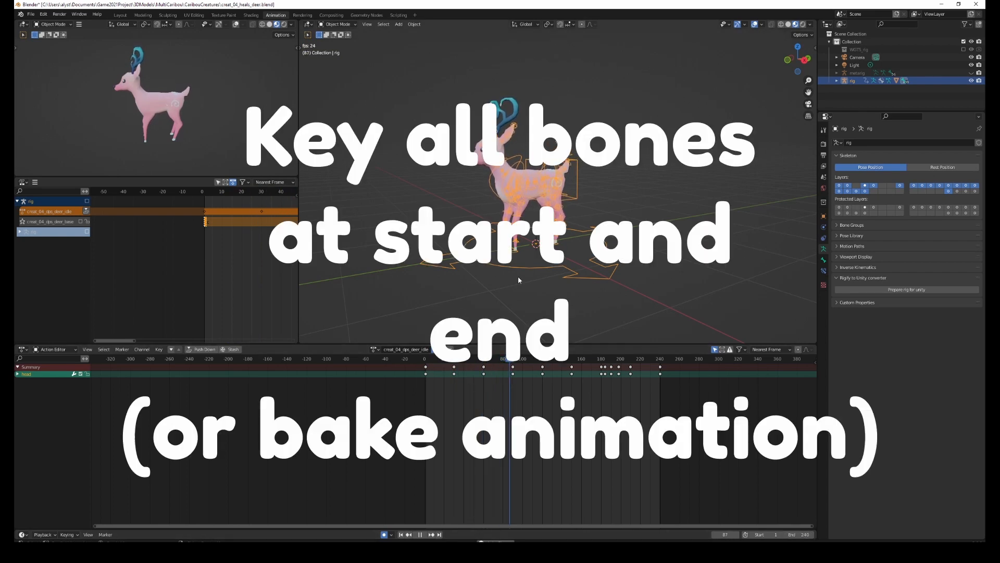
{"action": "key", "text": "space"}
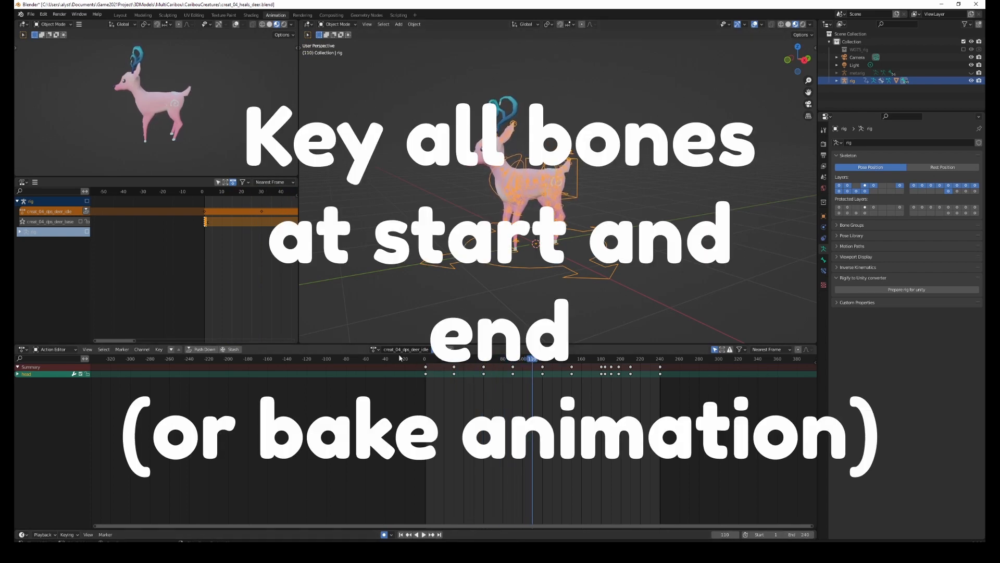
Assign the creat_04_dps_deer_special01_heal action to the rig and preview its playback from the start
{"action": "left_click", "coordinate": [374, 349]}
{"action": "left_click", "coordinate": [414, 391]}
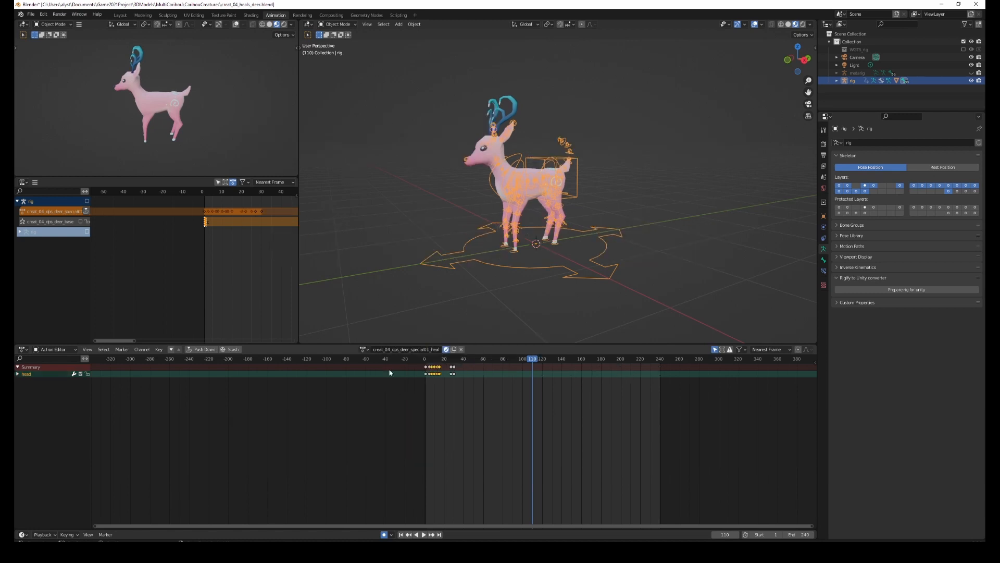
{"action": "right_click_drag", "start_coordinate": [539, 402], "coordinate": [511, 402], "text": "shift"}
{"action": "left_click", "coordinate": [425, 362]}
{"action": "key", "text": "space"}
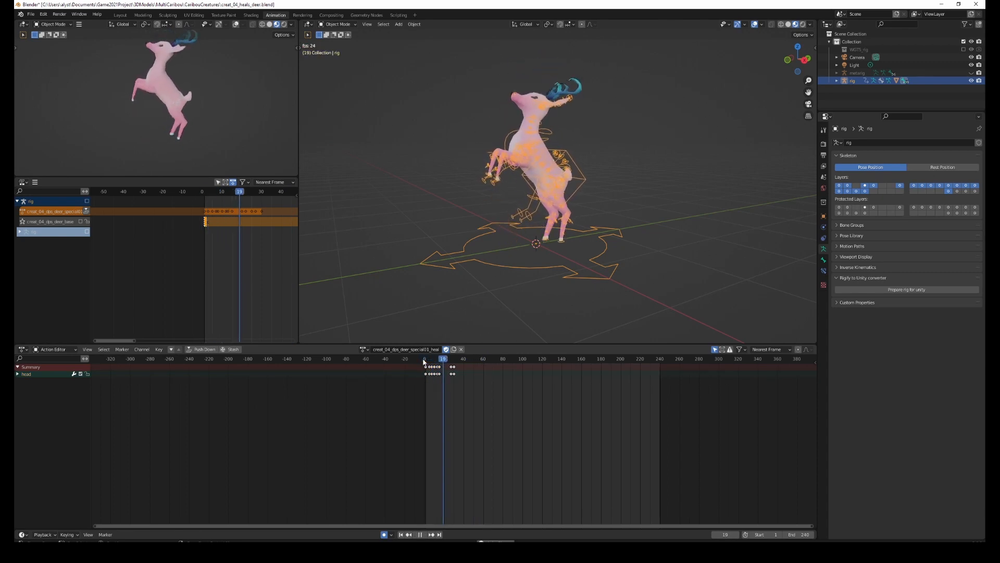
{"action": "key", "text": "space"}
Switch the rig to the creat_04_dps_deer_takeDamage action and preview its playback
{"action": "left_click", "coordinate": [364, 350]}
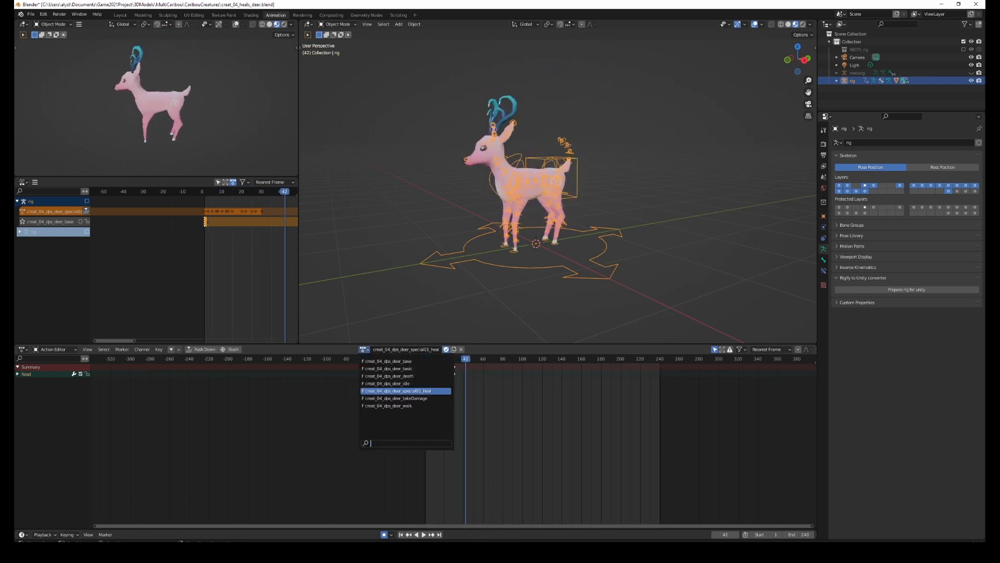
{"action": "left_click", "coordinate": [401, 399]}
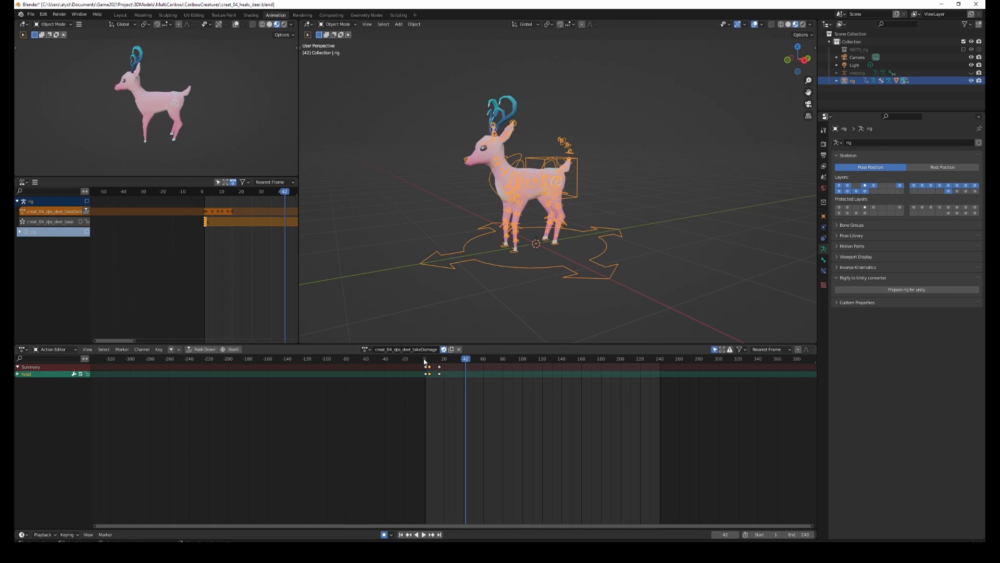
{"action": "key", "text": "shift+Left"}
{"action": "key", "text": "space"}
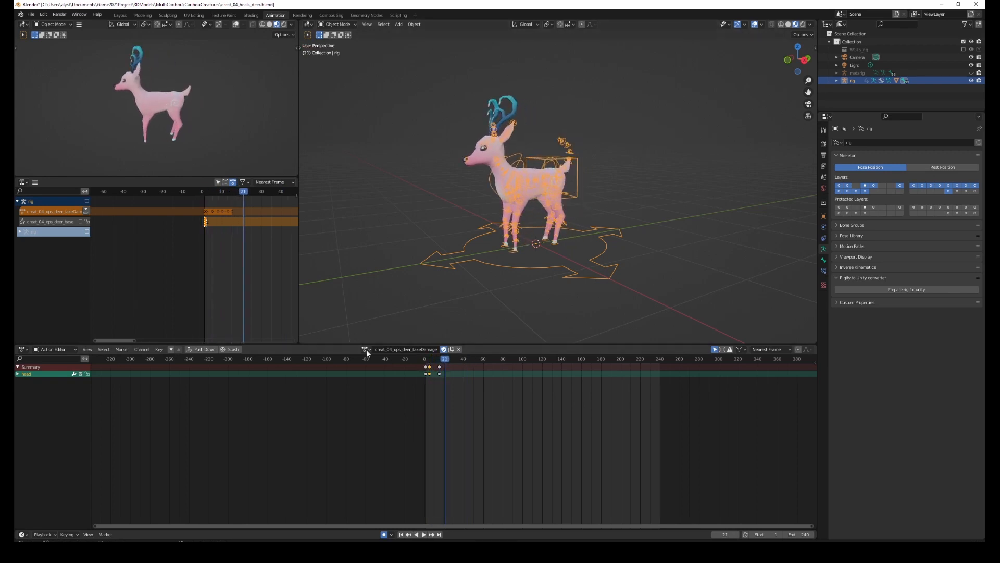
Switch the rig to the creat_04_dps_deer_basic action and scrub through its keyframes to frame 30
{"action": "left_click", "coordinate": [364, 350]}
{"action": "left_click", "coordinate": [392, 373]}
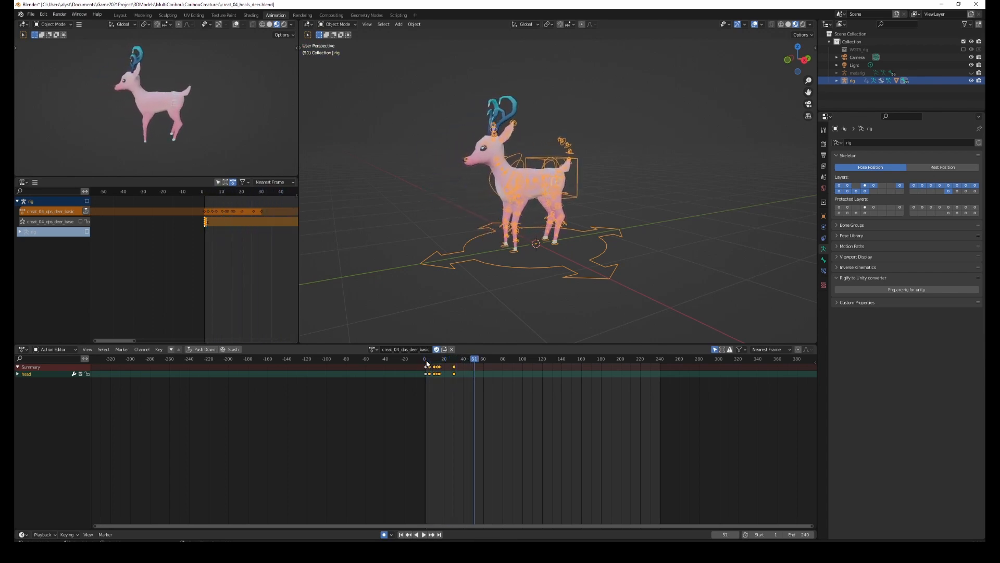
{"action": "key", "text": "space"}
{"action": "left_click", "coordinate": [425, 360]}
{"action": "left_click_drag", "start_coordinate": [425, 360], "coordinate": [454, 361]}
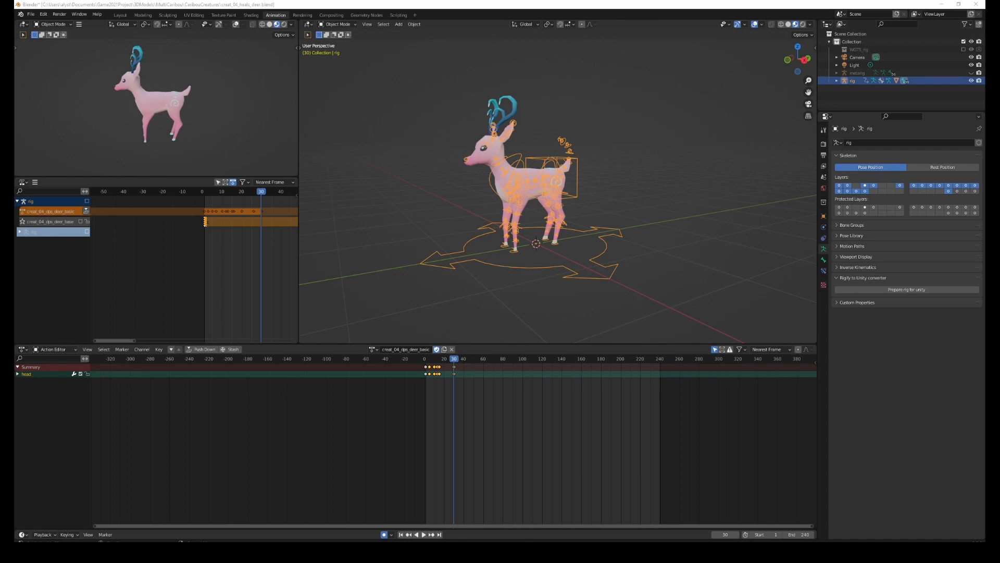
In Pose Mode, select all bones of the rig and insert Location & Rotation keyframes at frame 0 of the idle action
{"action": "left_click", "coordinate": [337, 24]}
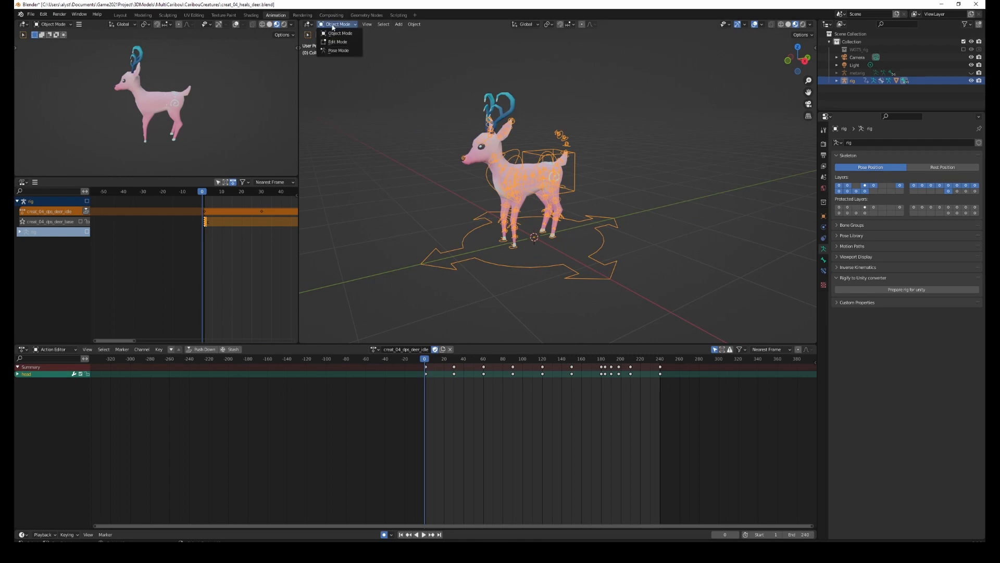
{"action": "left_click", "coordinate": [335, 54]}
{"action": "key", "text": "a"}
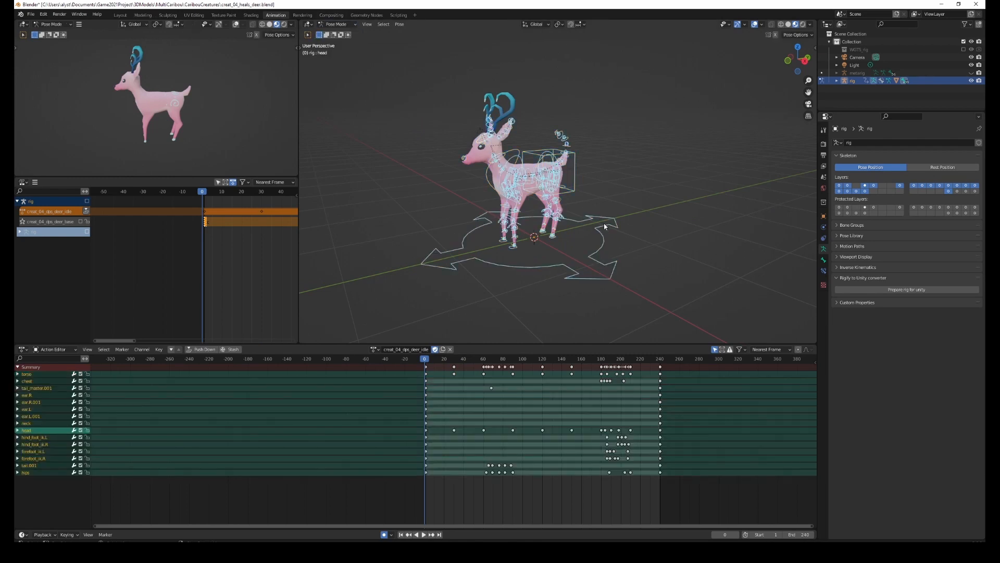
{"action": "key", "text": "i"}
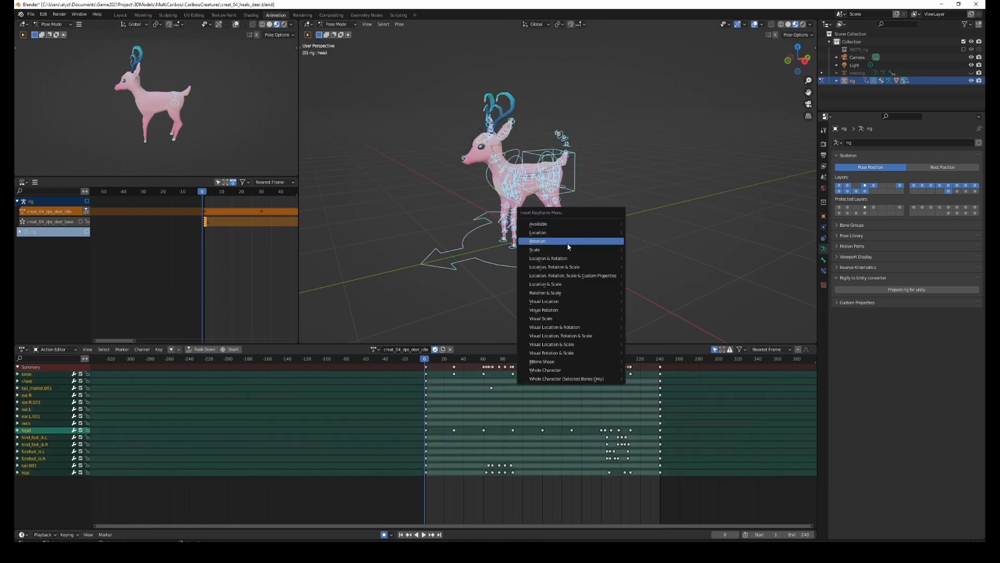
{"action": "left_click", "coordinate": [603, 259]}
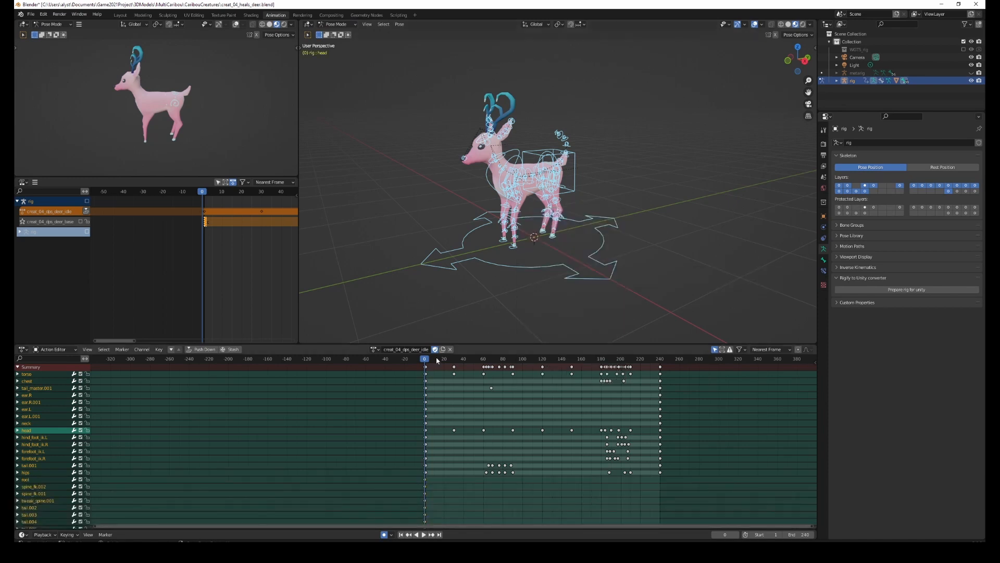
Insert Location & Rotation keyframes for all bones at frame 240 of the idle action
{"action": "key", "text": "space"}
{"action": "left_click_drag", "start_coordinate": [437, 359], "coordinate": [660, 360]}
{"action": "key", "text": "space"}
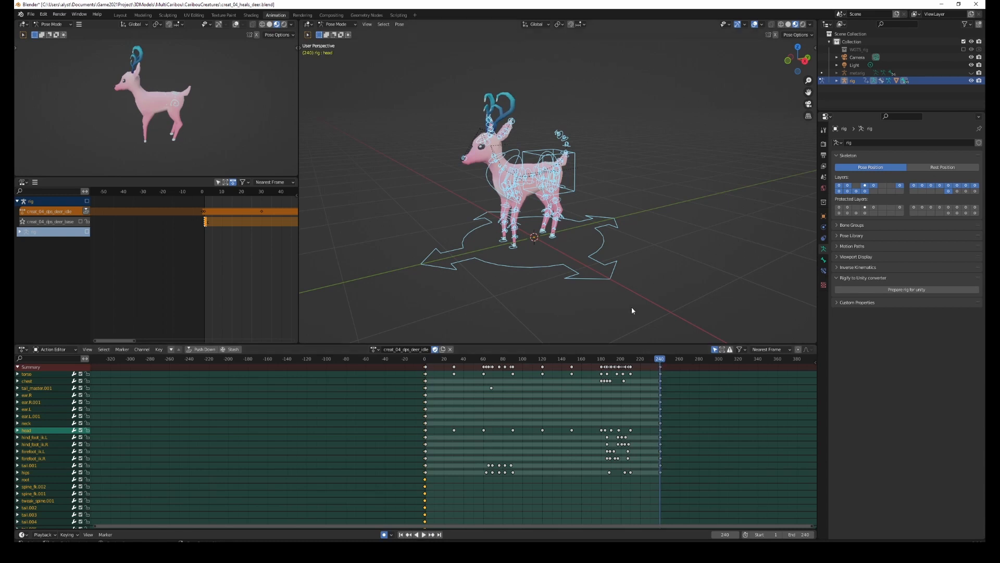
{"action": "key", "text": "i"}
{"action": "left_click", "coordinate": [595, 259]}
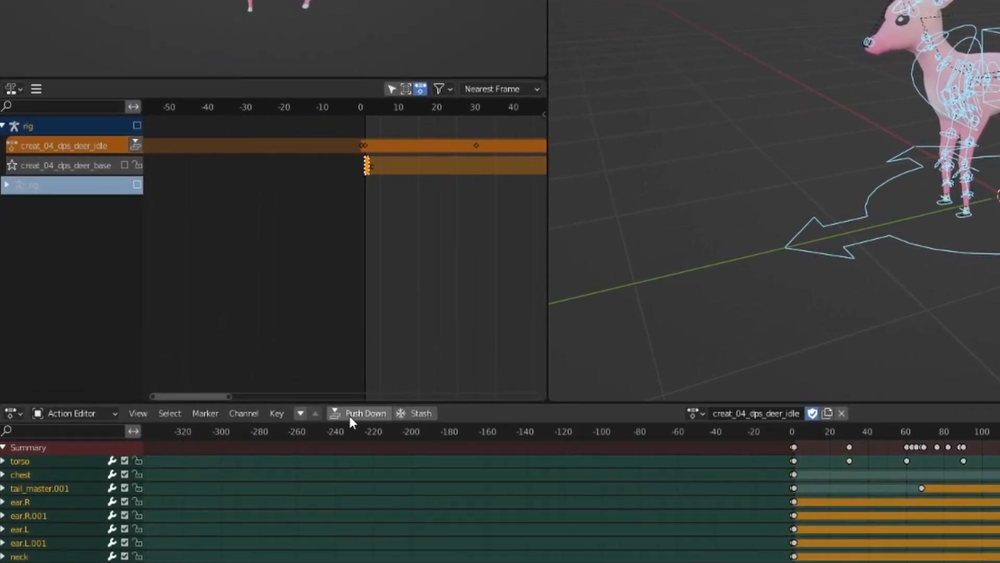
Push the creat_04_dps_deer_idle action down to an NLA track and rename the track idle
{"action": "left_click", "coordinate": [349, 414]}
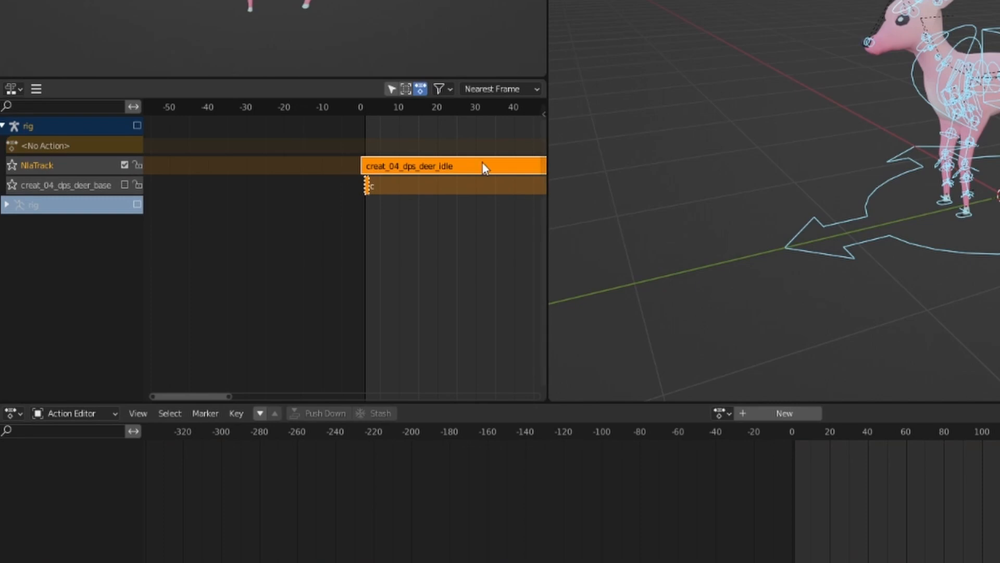
{"action": "double_click", "coordinate": [32, 166]}
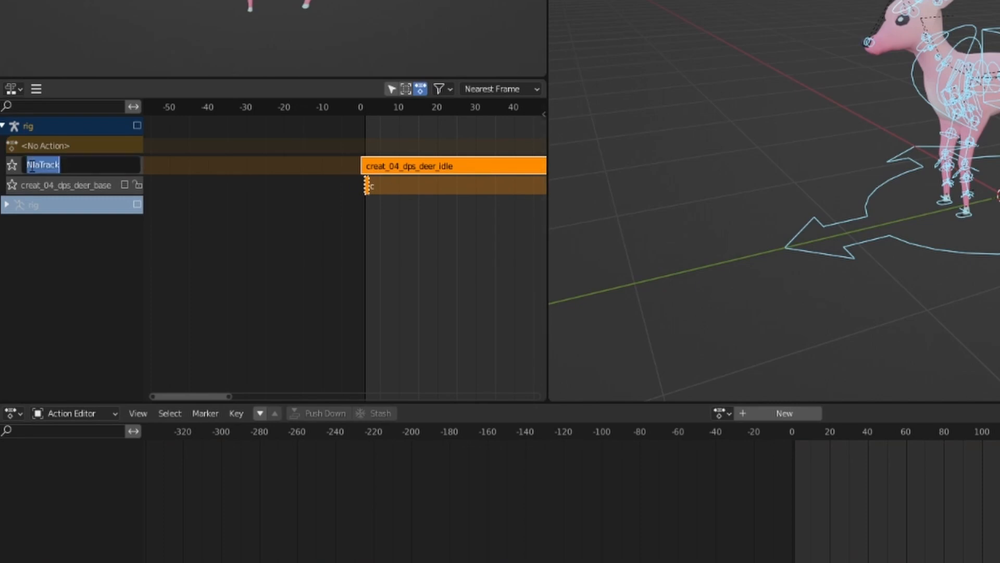
{"action": "type", "text": "idle"}
{"action": "key", "text": "Return"}
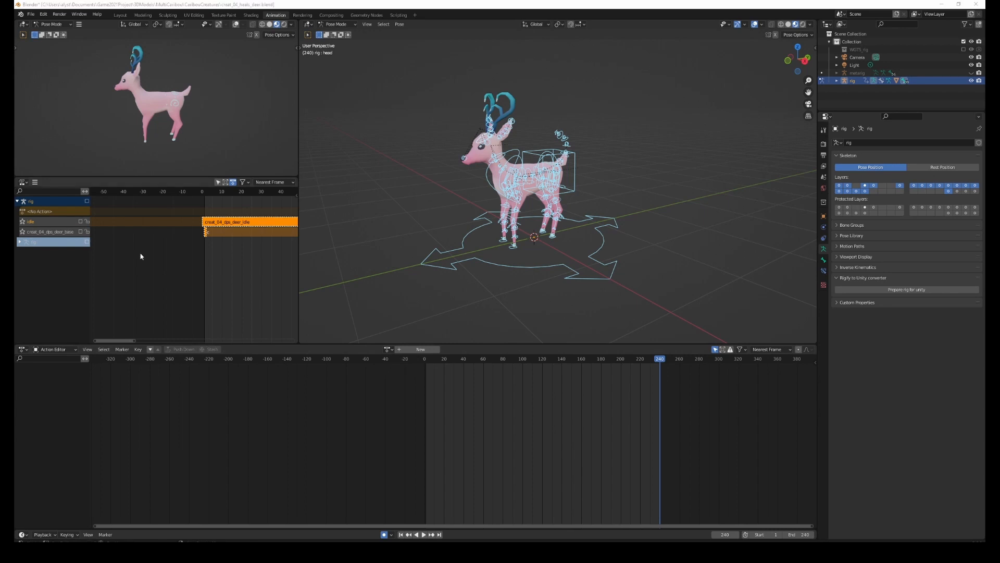
Assign the creat_04_dps_deer_walk action to the rig and preview its playback from frame 1
{"action": "left_click", "coordinate": [387, 349]}
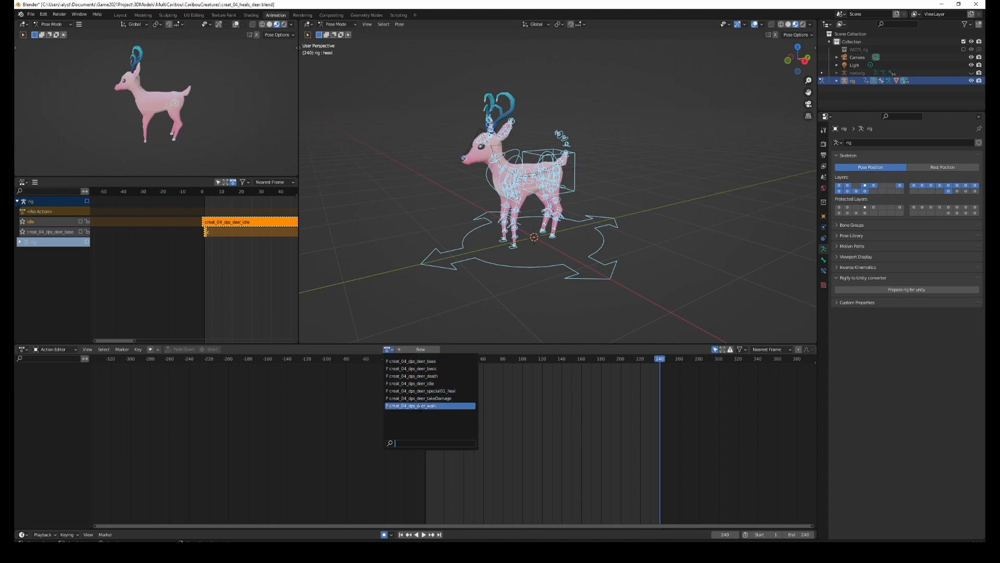
{"action": "left_click", "coordinate": [420, 405]}
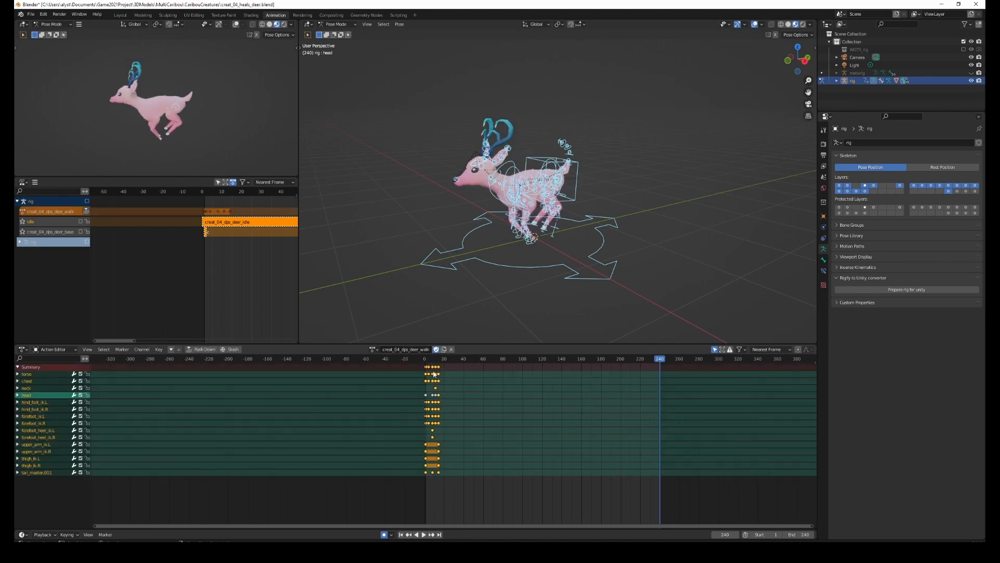
{"action": "key", "text": "Left"}
{"action": "key", "text": "Left"}
{"action": "key", "text": "Left"}
{"action": "key", "text": "Left"}
{"action": "scroll", "coordinate": [443, 380], "scroll_direction": "up", "scroll_amount": 3}
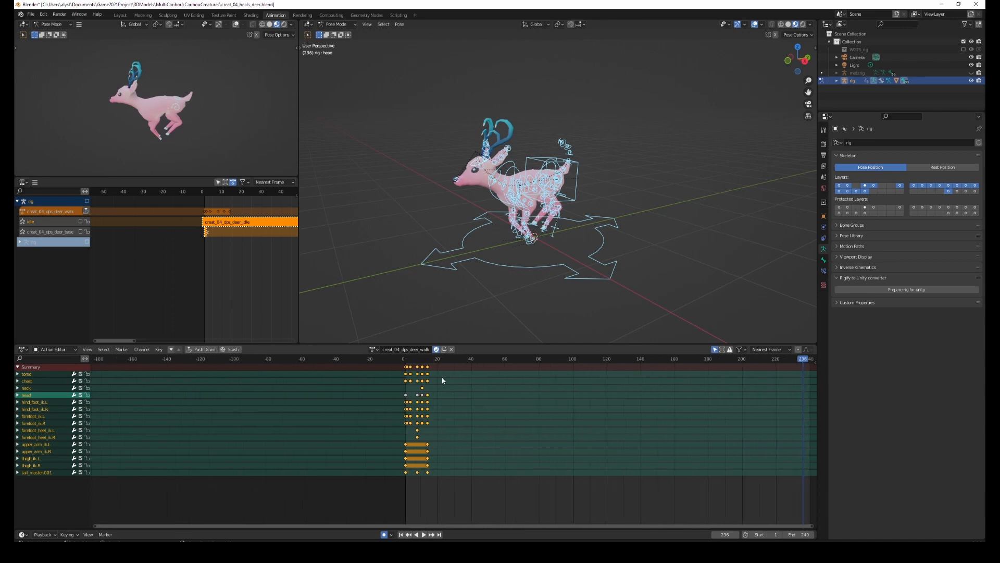
{"action": "left_click", "coordinate": [404, 358]}
{"action": "scroll", "coordinate": [422, 383], "scroll_direction": "up", "scroll_amount": 3}
{"action": "key", "text": "Right"}
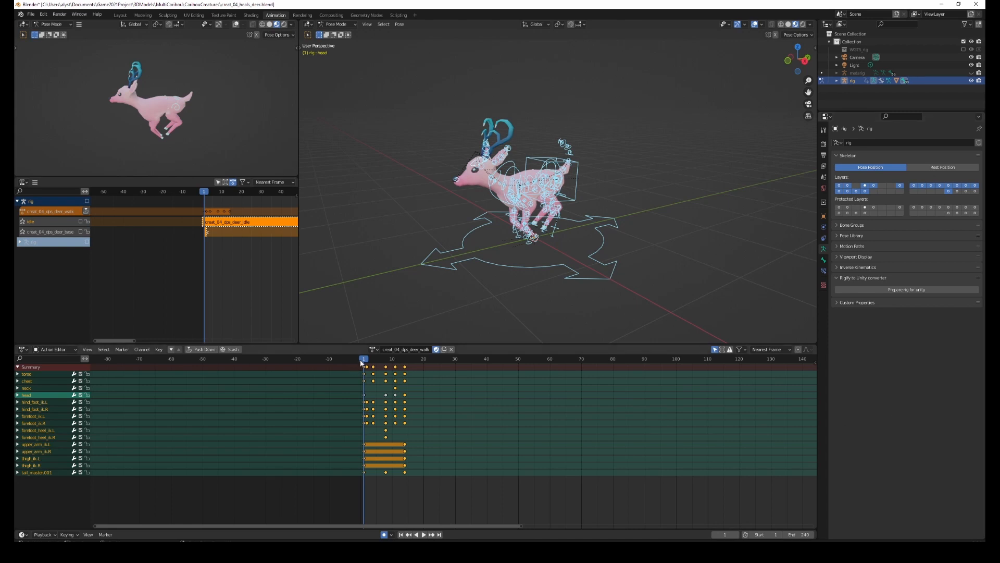
{"action": "key", "text": "space"}
{"action": "key", "text": "space"}
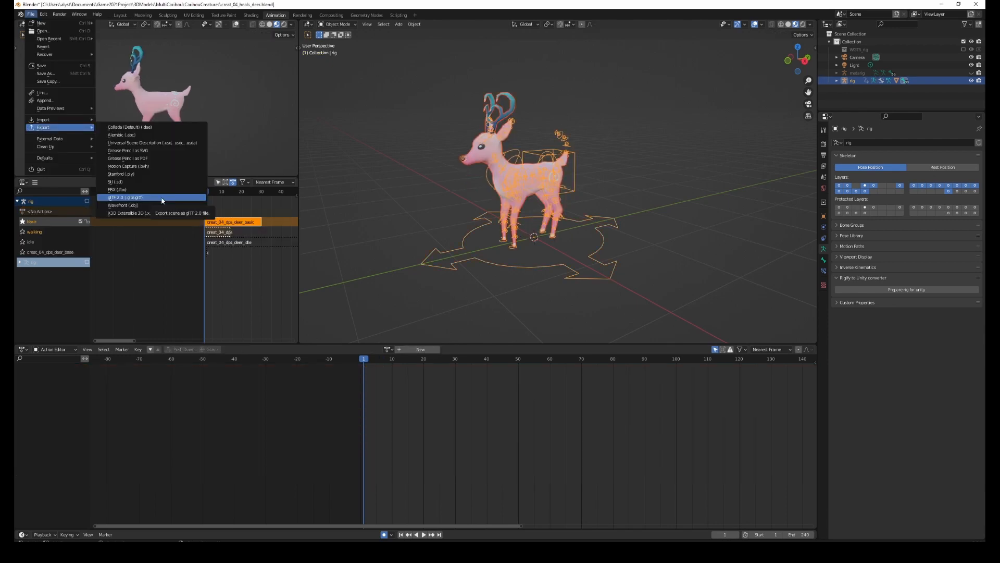
Save the Blender file and open the glTF 2.0 export settings
{"action": "left_click", "coordinate": [162, 200]}
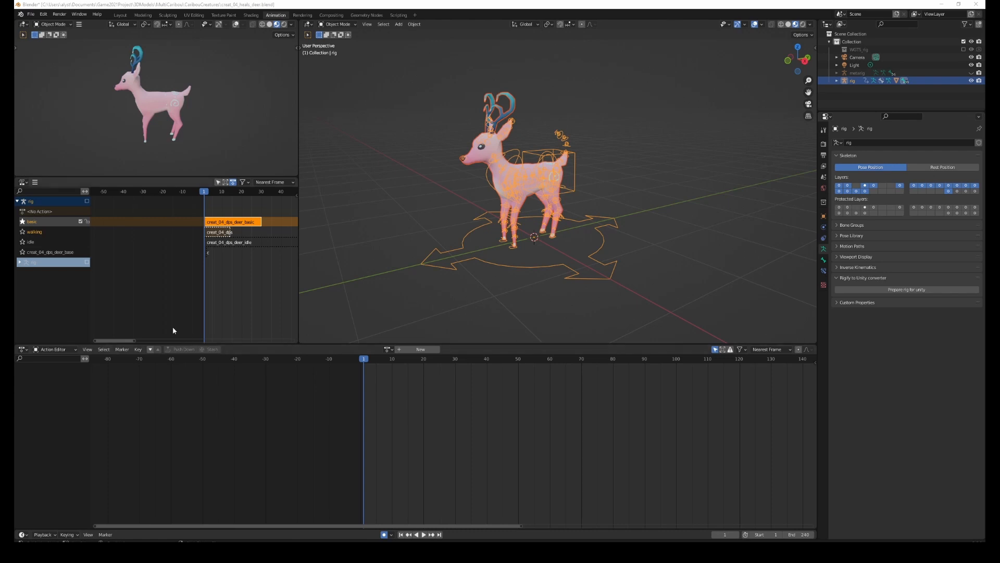
{"action": "key", "text": "ctrl+s"}
{"action": "left_click", "coordinate": [31, 14]}
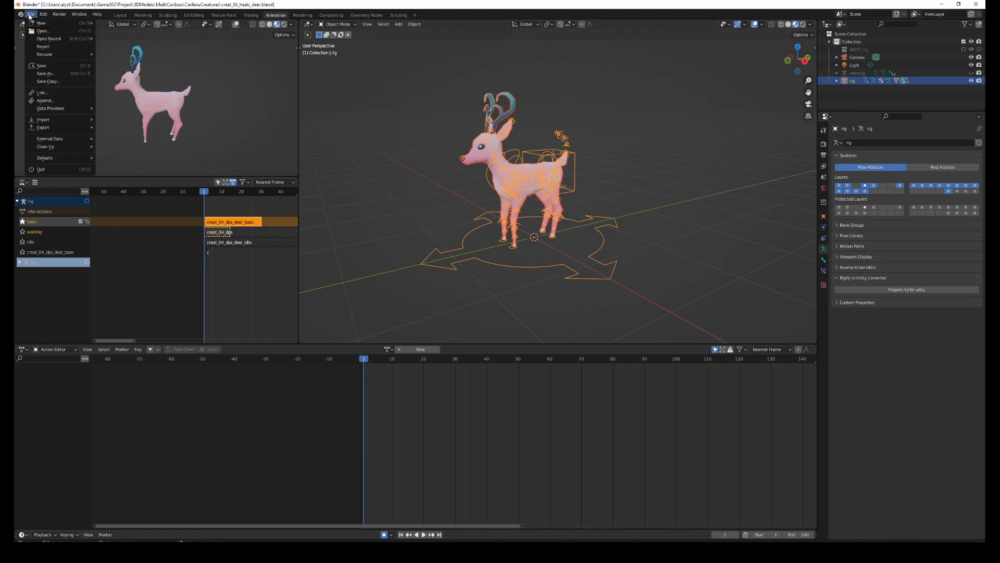
{"action": "mouse_move", "coordinate": [82, 129]}
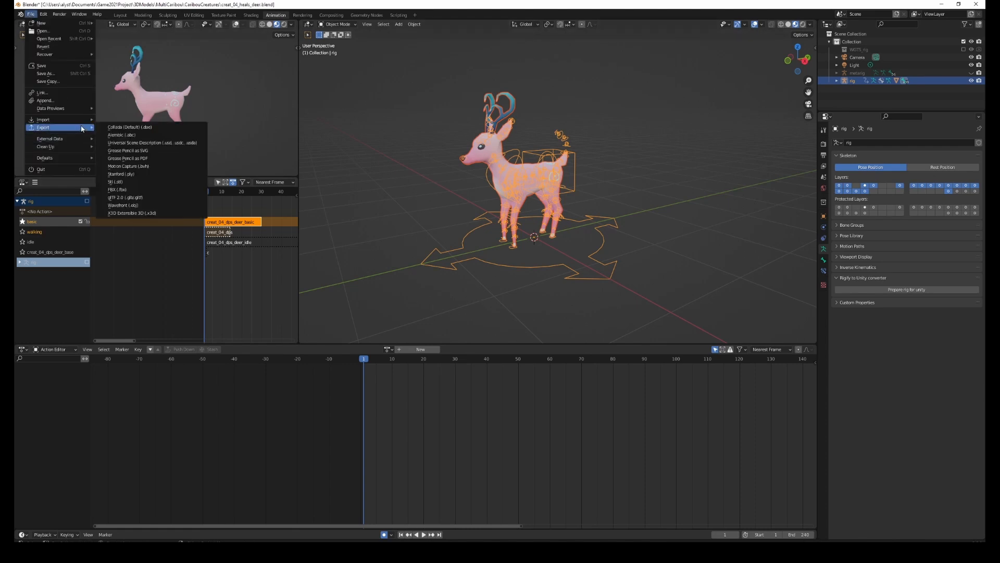
{"action": "left_click", "coordinate": [158, 198]}
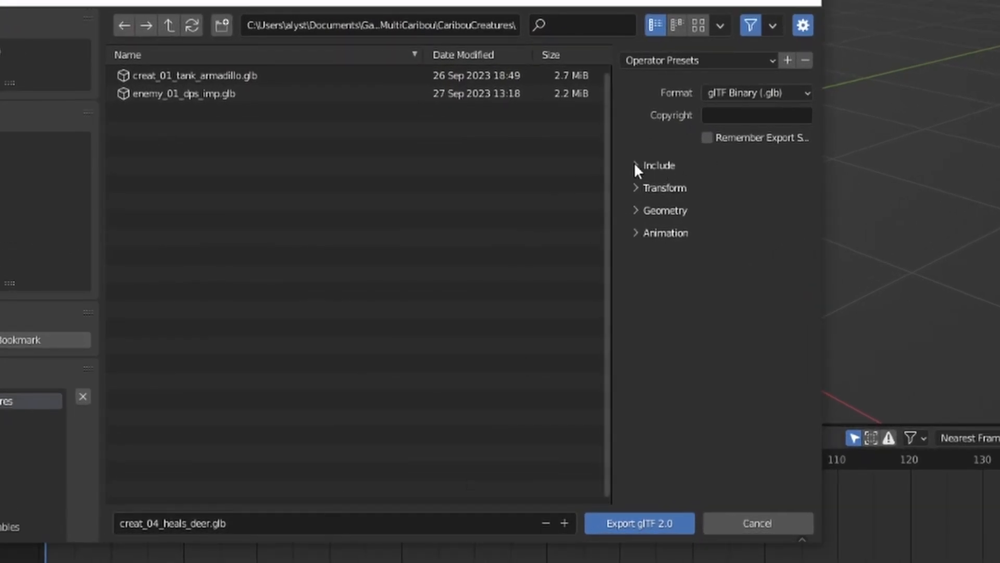
Limit the glTF export to selected objects, with +Y Up enabled, and set Materials to No export
{"action": "left_click", "coordinate": [635, 169]}
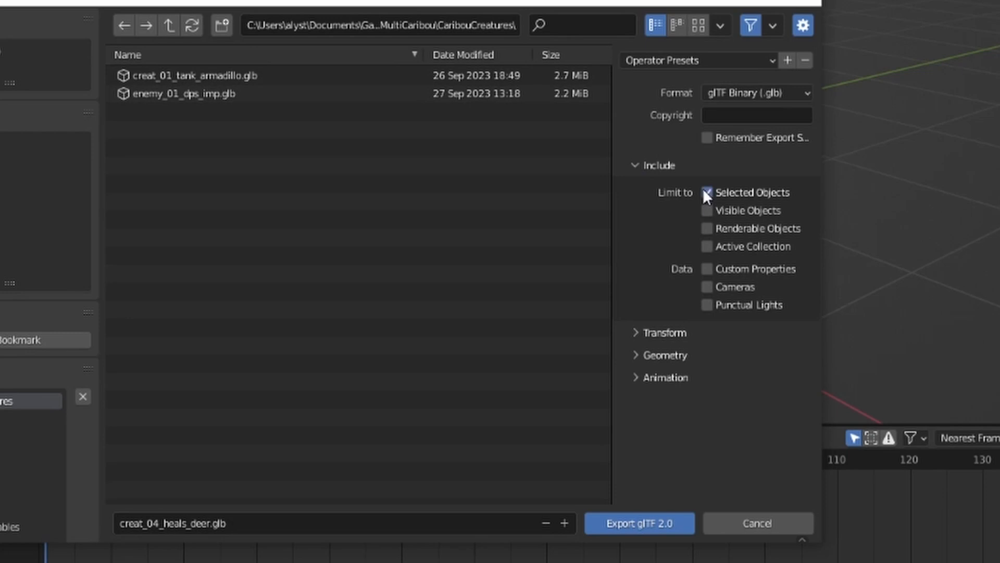
{"action": "left_click", "coordinate": [631, 332]}
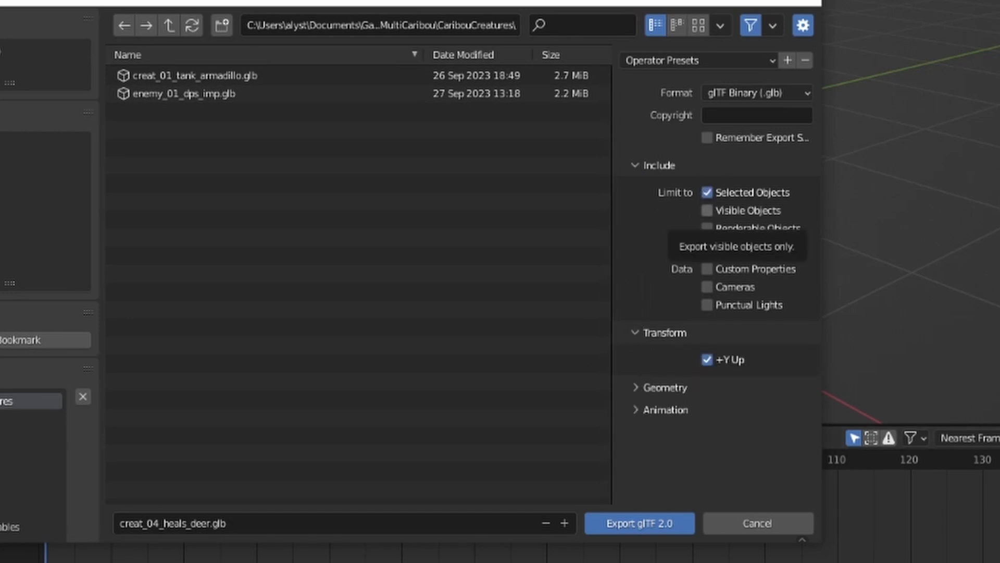
{"action": "left_click", "coordinate": [636, 387]}
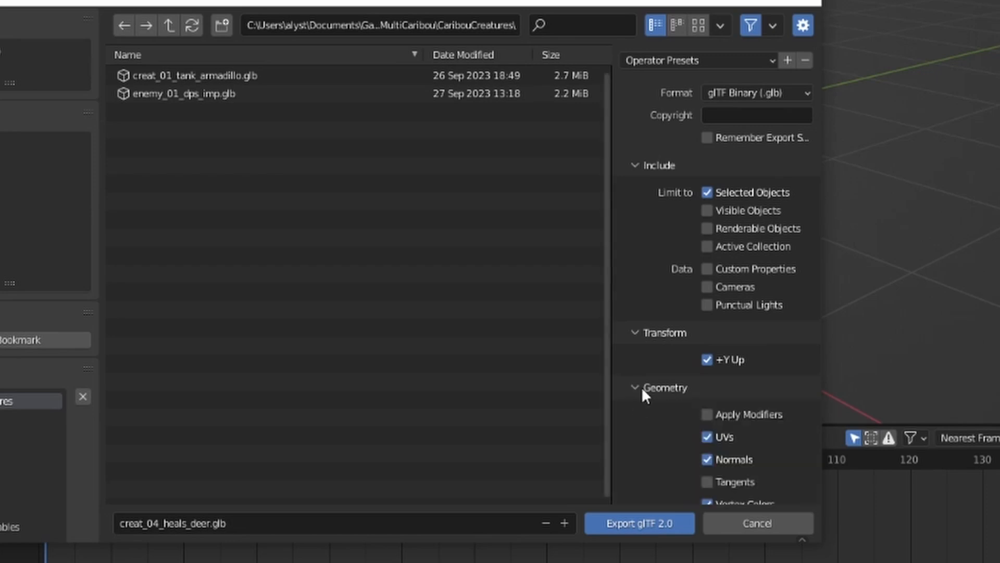
{"action": "scroll", "coordinate": [625, 363], "scroll_direction": "down", "scroll_amount": 3}
{"action": "scroll", "coordinate": [624, 357], "scroll_direction": "down", "scroll_amount": 3}
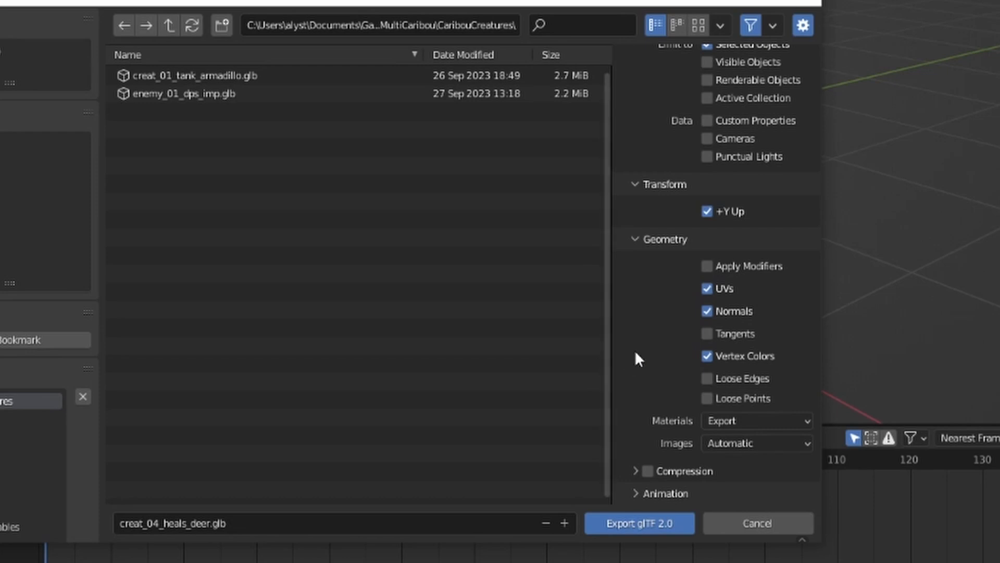
{"action": "left_click", "coordinate": [783, 422]}
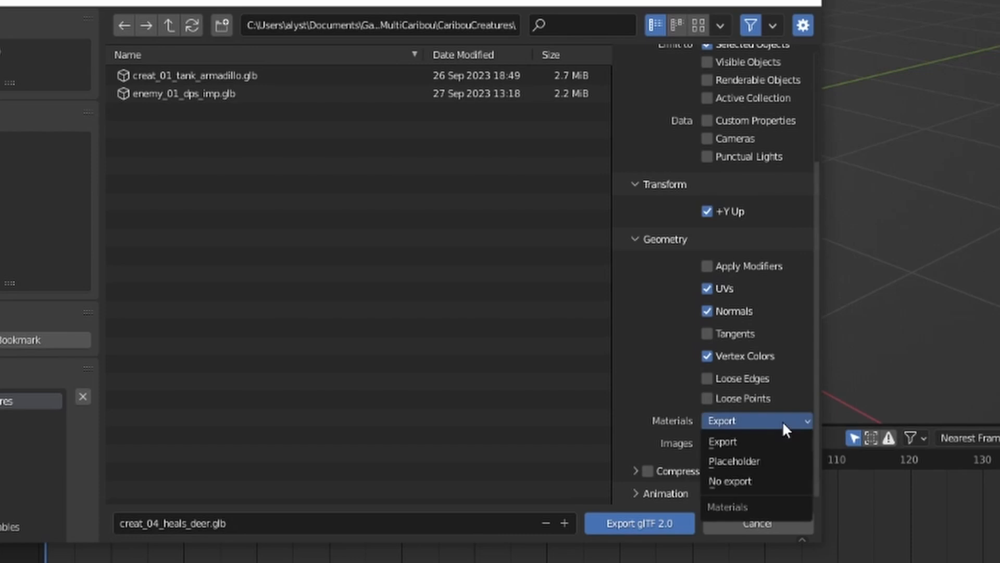
{"action": "left_click", "coordinate": [771, 480]}
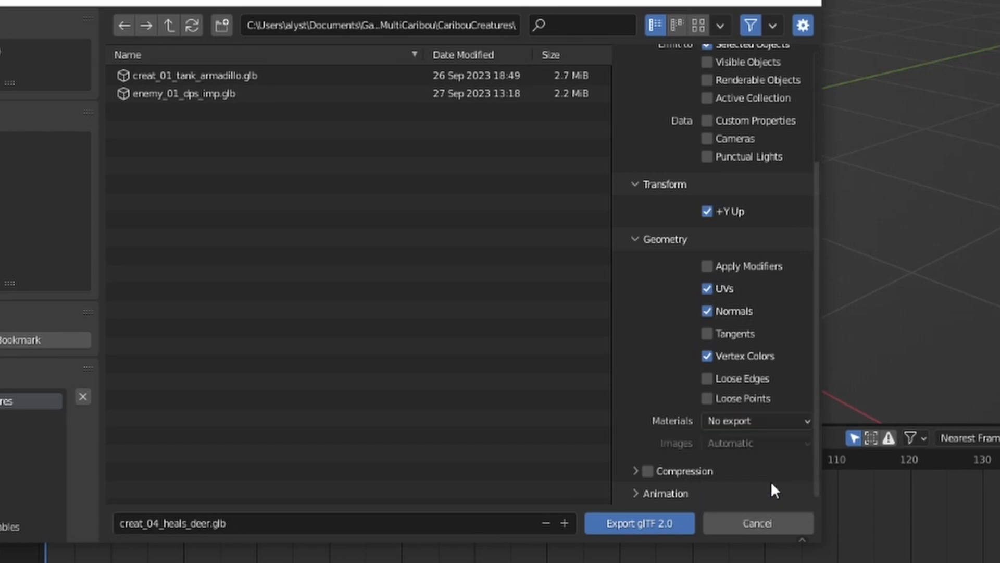
Review the glTF export's Animation, Shape Keys and Skinning settings
{"action": "left_click", "coordinate": [642, 492]}
{"action": "scroll", "coordinate": [639, 354], "scroll_direction": "down", "scroll_amount": 3}
{"action": "scroll", "coordinate": [639, 363], "scroll_direction": "down", "scroll_amount": 1}
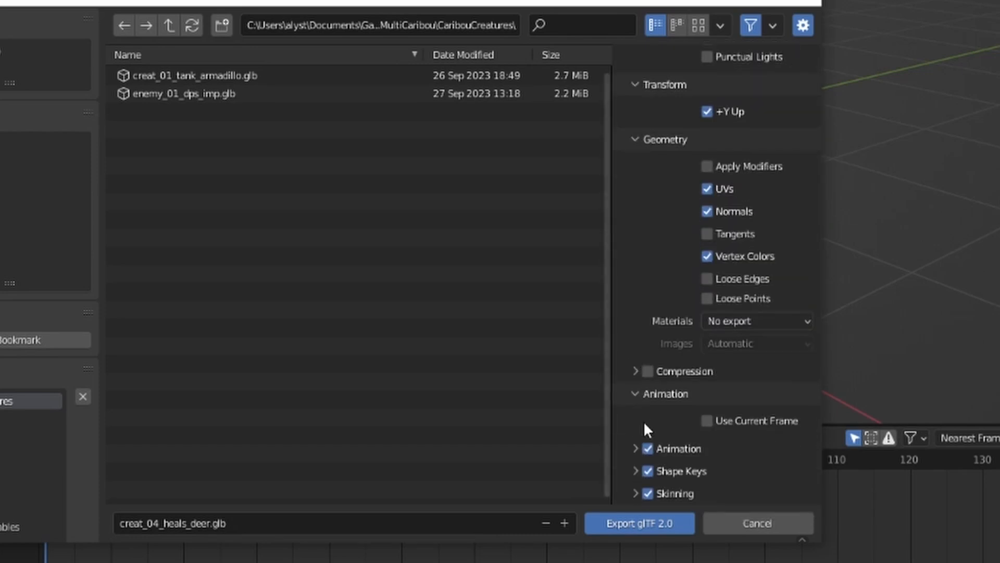
{"action": "left_click", "coordinate": [635, 449]}
{"action": "scroll", "coordinate": [632, 417], "scroll_direction": "down", "scroll_amount": 5}
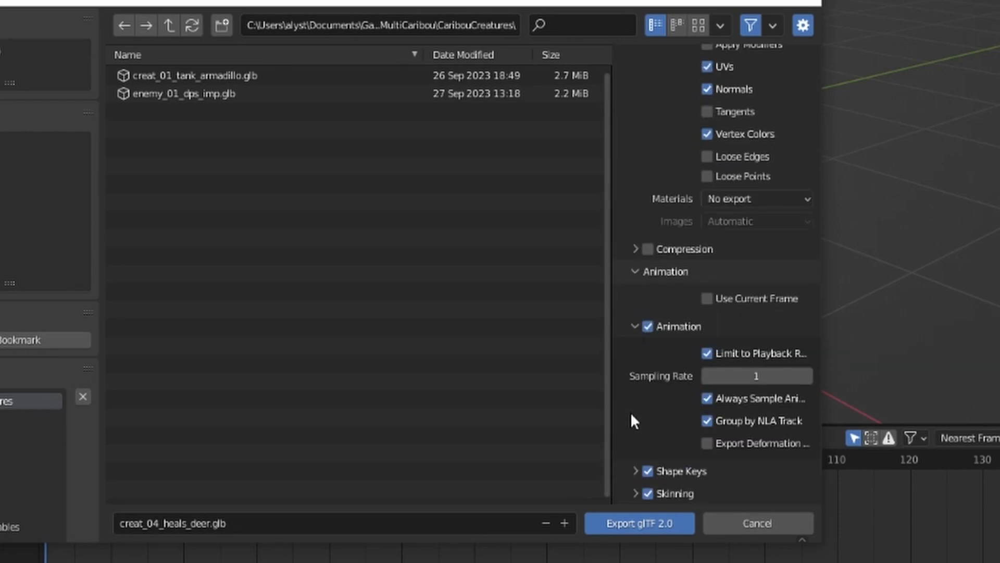
{"action": "left_click", "coordinate": [636, 470]}
{"action": "scroll", "coordinate": [628, 442], "scroll_direction": "down", "scroll_amount": 2}
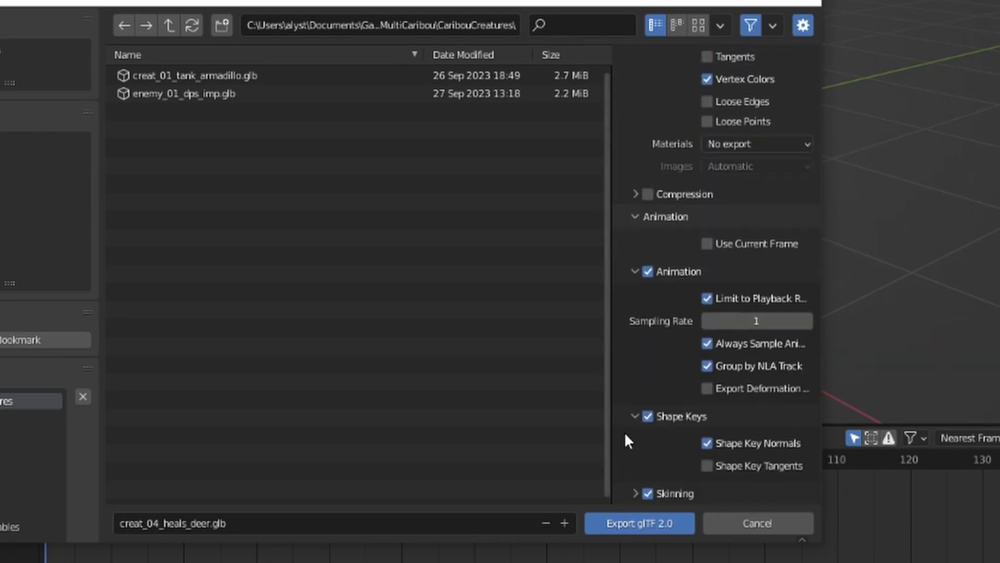
{"action": "left_click", "coordinate": [635, 494]}
{"action": "scroll", "coordinate": [628, 461], "scroll_direction": "down", "scroll_amount": 1}
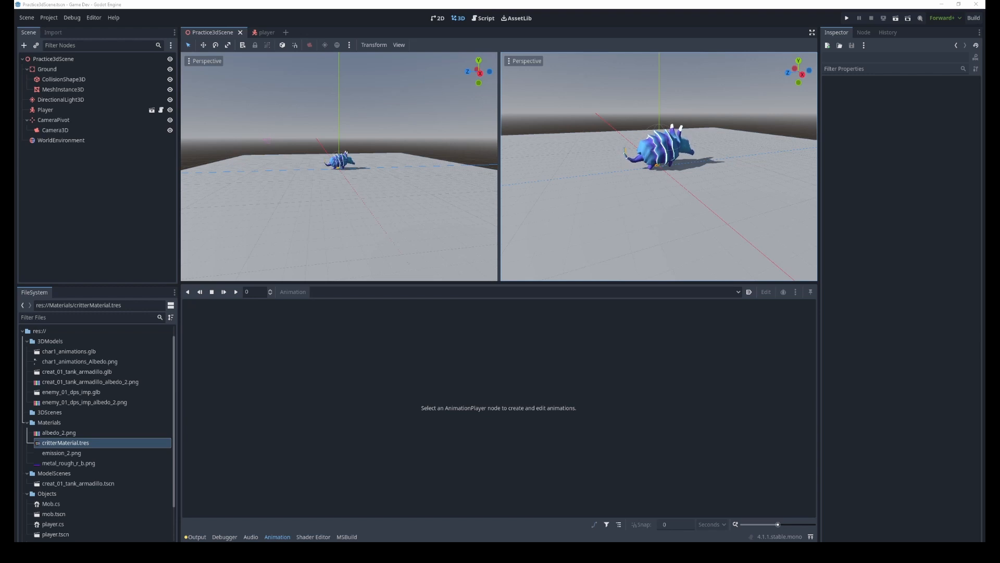
Switch to Godot, add creat_04_heals_deer.glb to the 3DModels folder and review its import settings
{"action": "left_click_drag", "start_coordinate": [59, 443], "coordinate": [53, 341]}
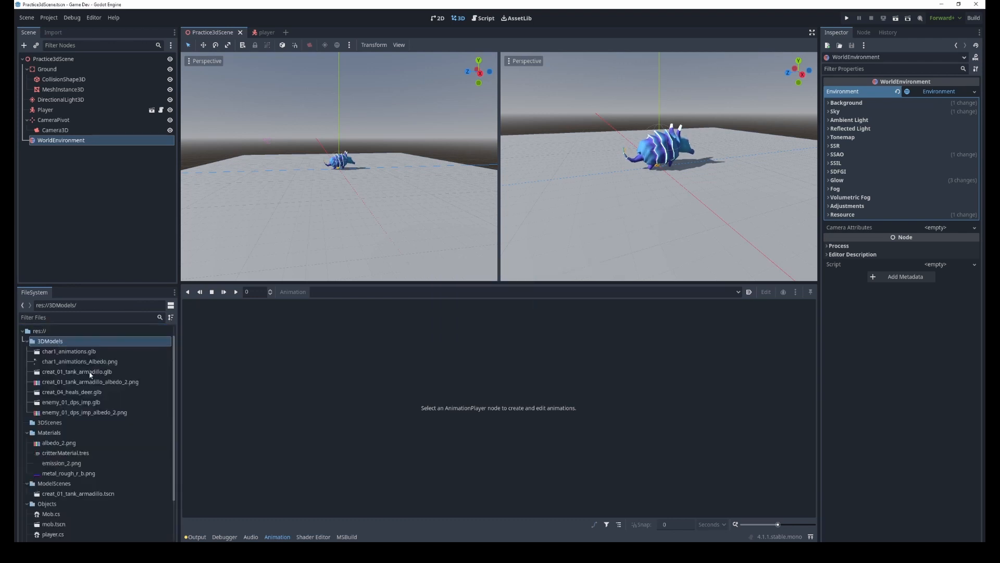
{"action": "left_click", "coordinate": [82, 393]}
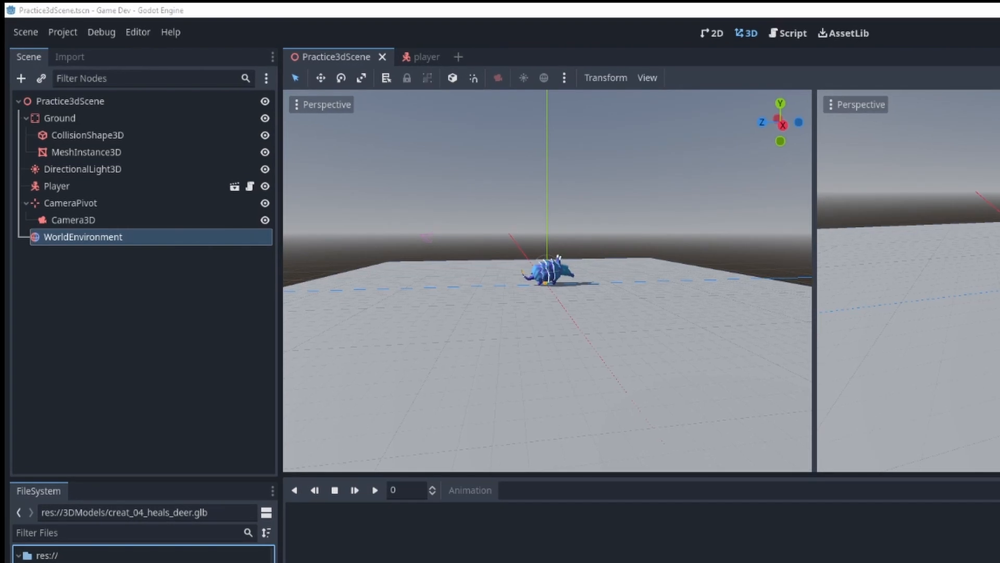
{"action": "left_click", "coordinate": [69, 57]}
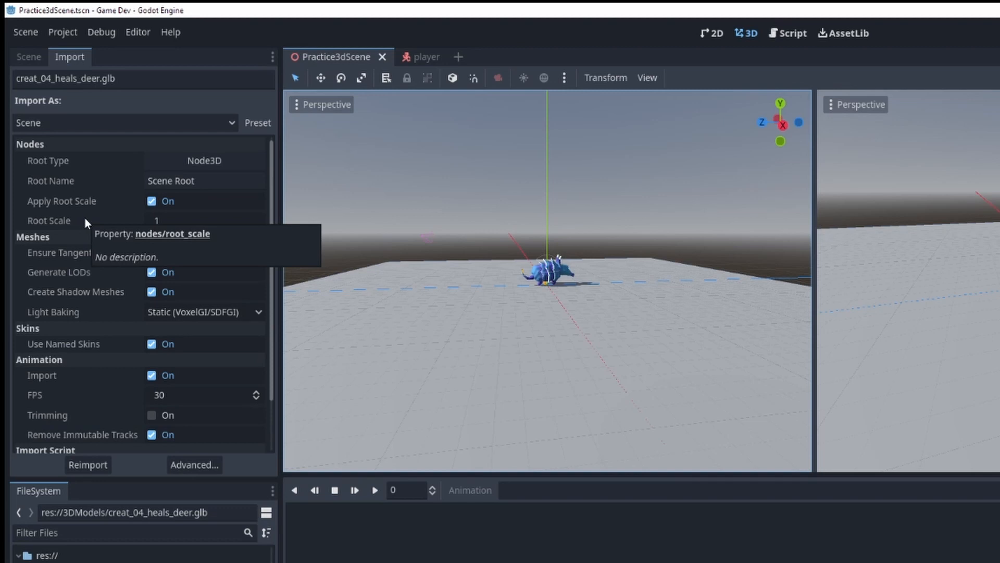
{"action": "scroll", "coordinate": [108, 383], "scroll_direction": "down", "scroll_amount": 3}
{"action": "scroll", "coordinate": [102, 376], "scroll_direction": "up", "scroll_amount": 3}
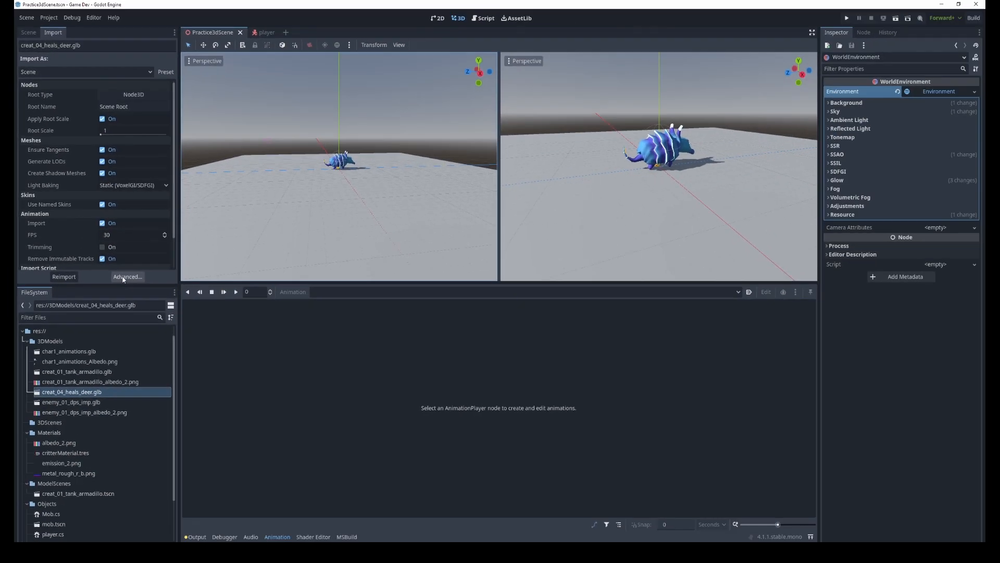
Open the deer's advanced import settings and set the idle animation's Loop Mode to Linear
{"action": "left_click", "coordinate": [194, 464]}
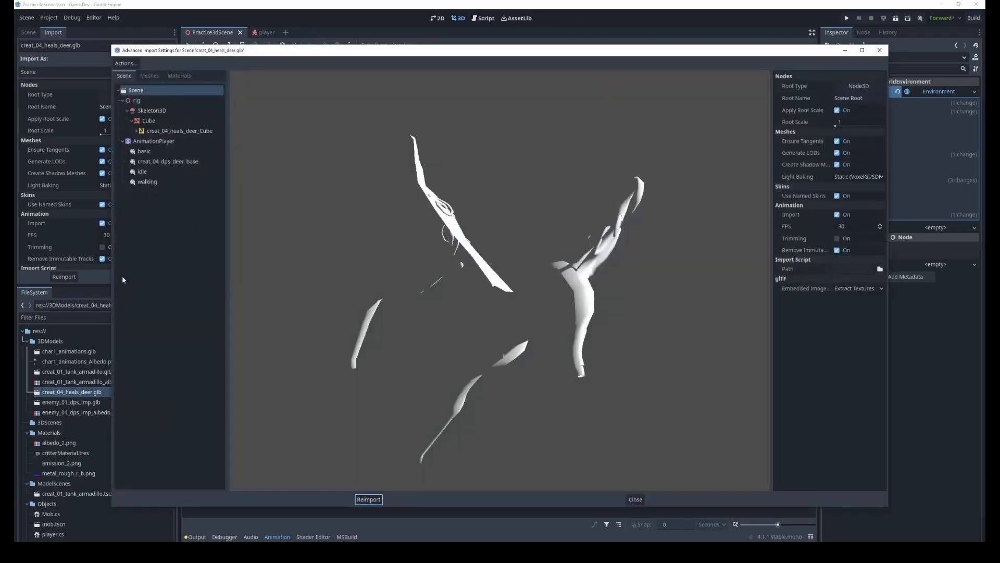
{"action": "scroll", "coordinate": [452, 346], "scroll_direction": "down", "scroll_amount": 5}
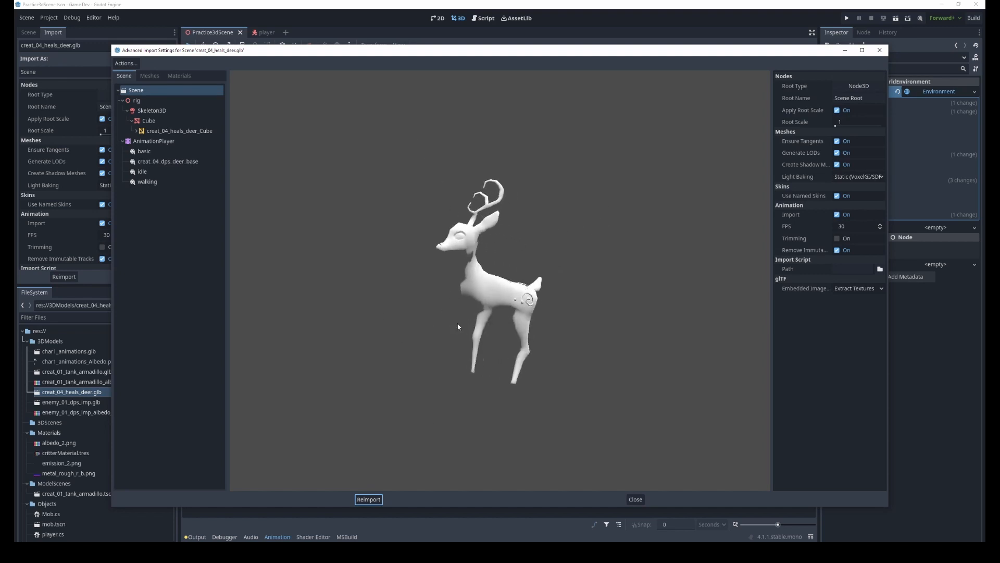
{"action": "mouse_move", "coordinate": [445, 323]}
{"action": "left_mouse_down"}
{"action": "mouse_move", "coordinate": [463, 340]}
{"action": "mouse_move", "coordinate": [440, 339]}
{"action": "mouse_move", "coordinate": [532, 335]}
{"action": "mouse_move", "coordinate": [452, 336]}
{"action": "left_mouse_up"}
{"action": "left_click", "coordinate": [161, 172]}
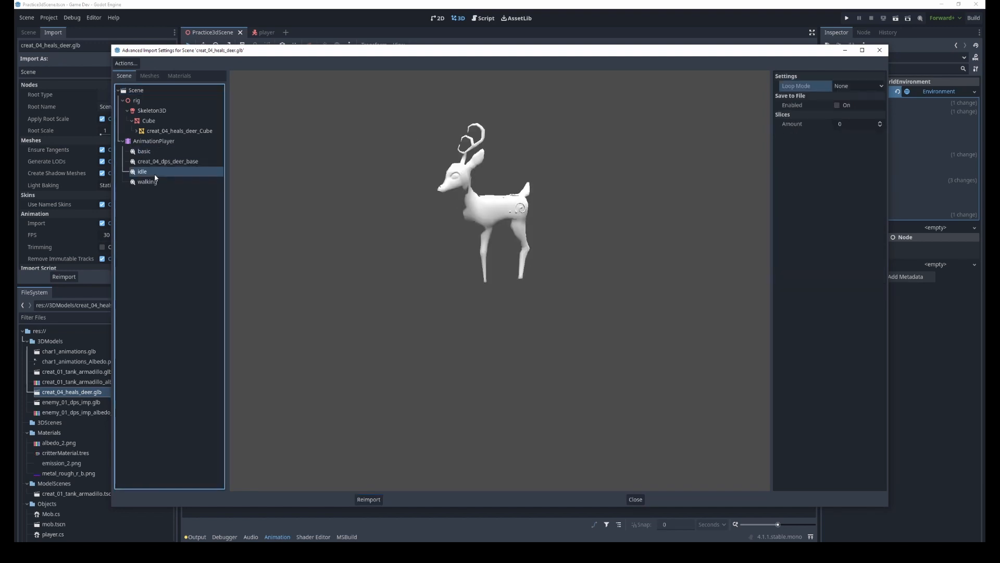
{"action": "left_click", "coordinate": [866, 87]}
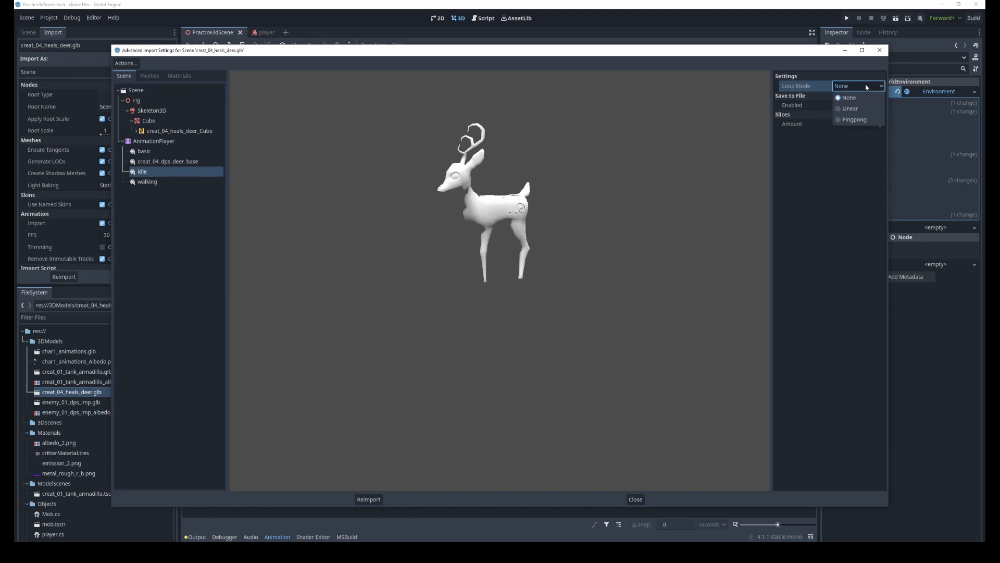
{"action": "left_click", "coordinate": [851, 109]}
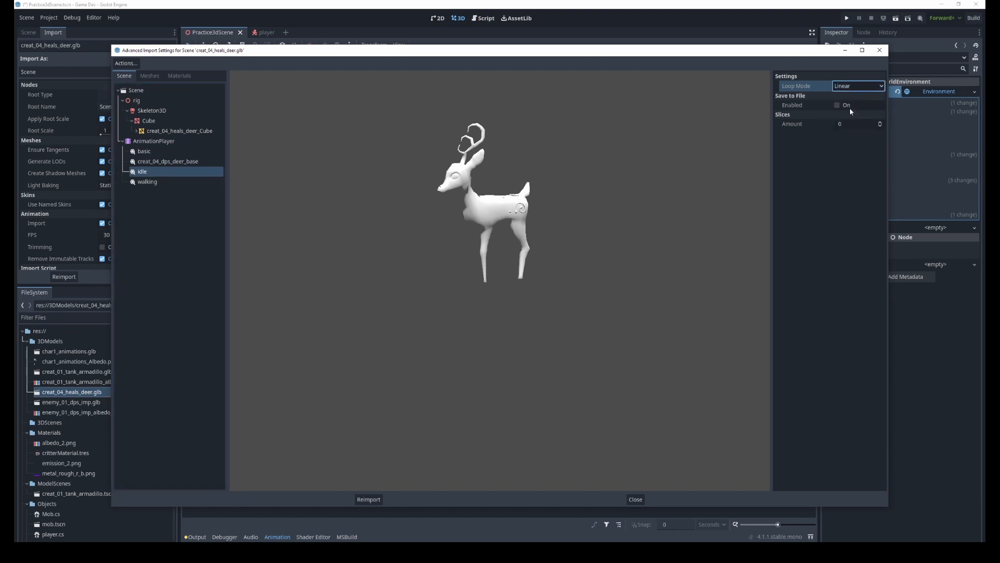
Set the walking animation's Loop Mode to Linear and reimport the deer model
{"action": "left_click", "coordinate": [147, 184]}
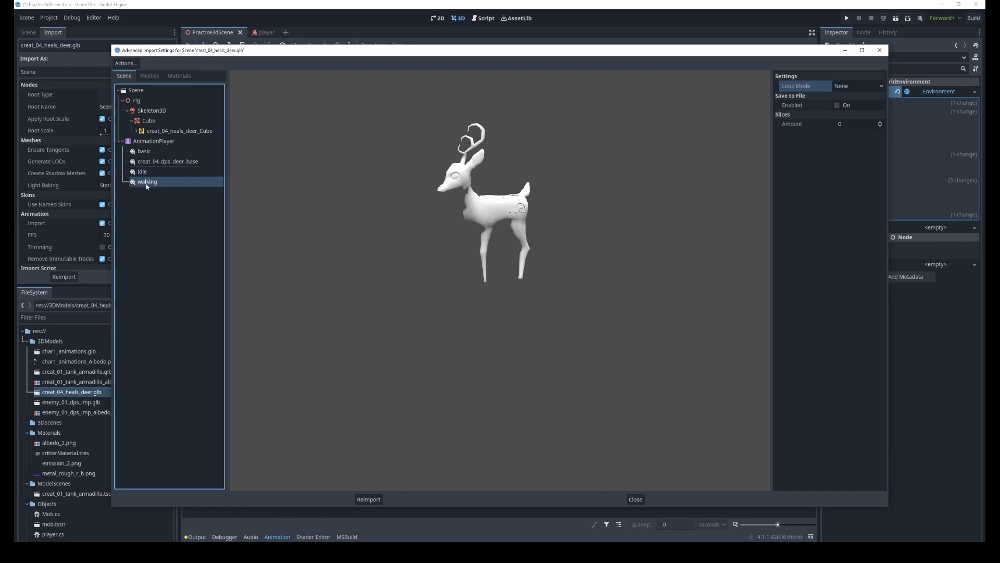
{"action": "left_click", "coordinate": [867, 87]}
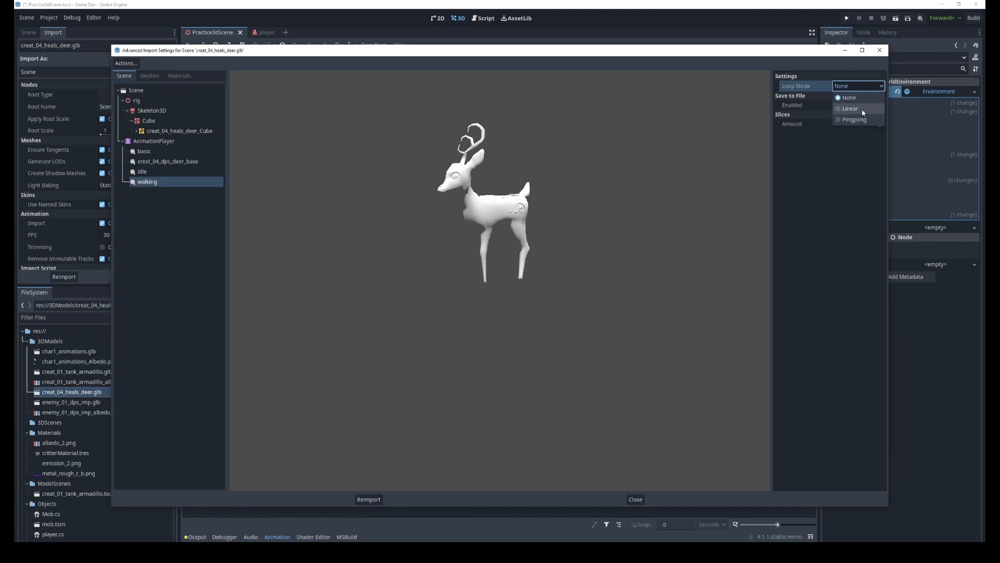
{"action": "left_click", "coordinate": [851, 109]}
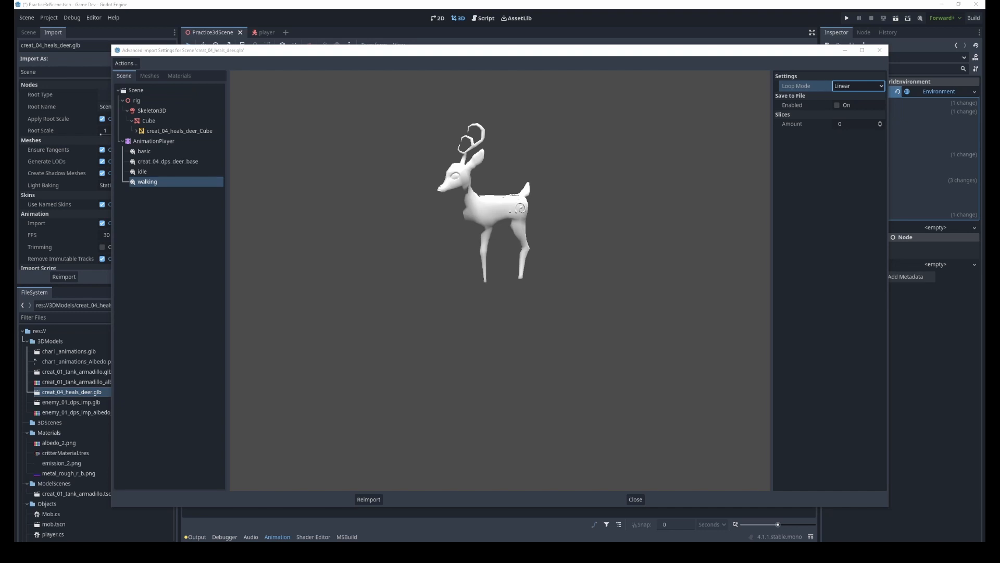
{"action": "left_click", "coordinate": [847, 218]}
{"action": "left_click", "coordinate": [372, 499]}
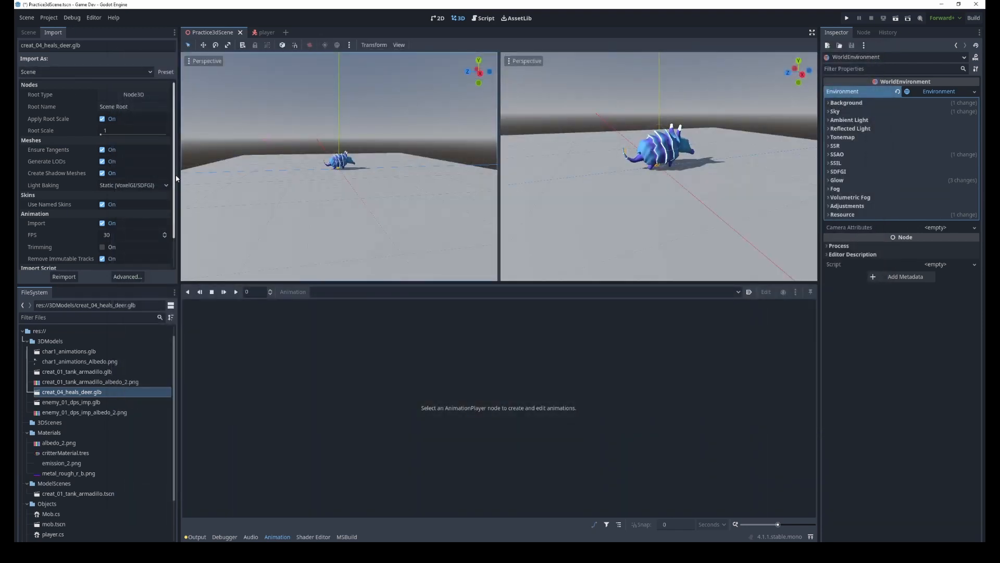
Compare the import settings of creat_04_heals_deer.glb with those of enemy_01_dps_imp.glb
{"action": "scroll", "coordinate": [176, 204], "scroll_direction": "down", "scroll_amount": 2}
{"action": "scroll", "coordinate": [165, 159], "scroll_direction": "up", "scroll_amount": 2}
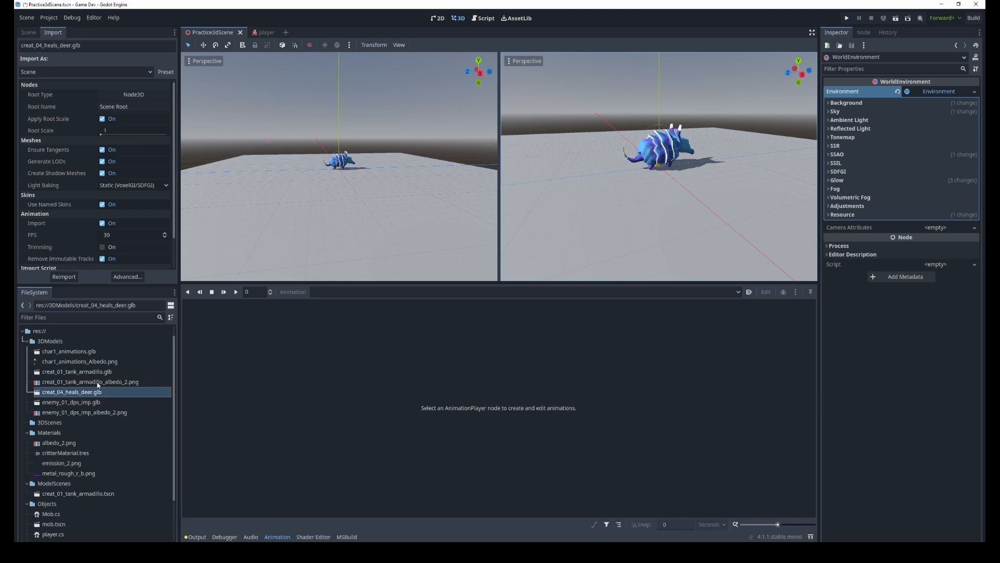
{"action": "left_click", "coordinate": [72, 402]}
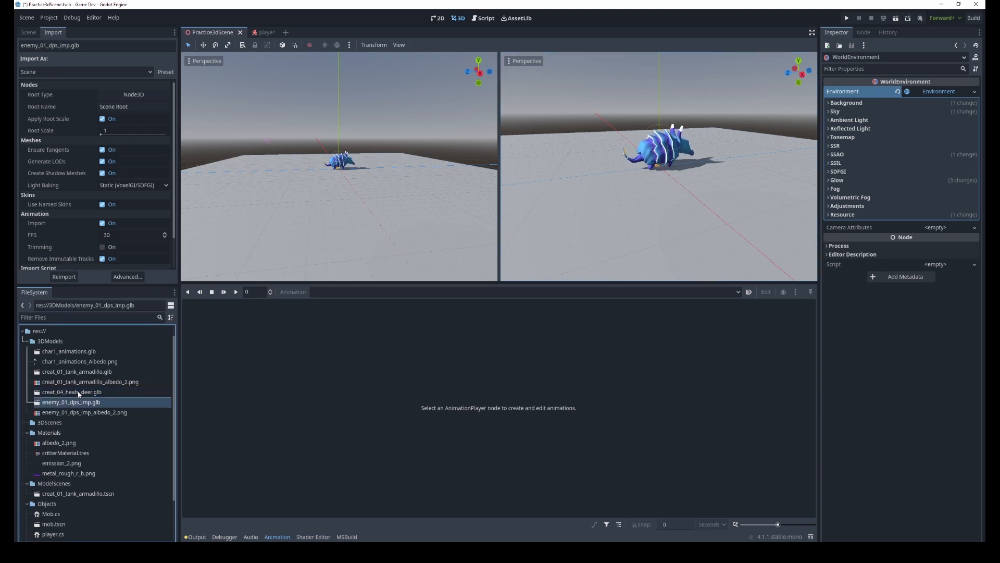
{"action": "left_click", "coordinate": [79, 392]}
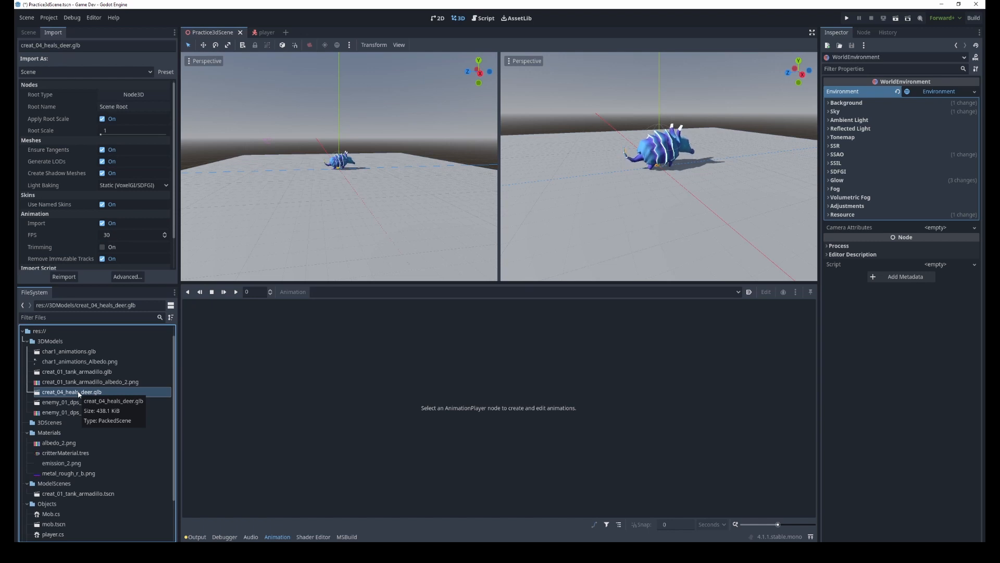
Instance creat_04_heals_deer.glb under Practice3dScene and move it beside the armadillo
{"action": "left_click", "coordinate": [27, 33]}
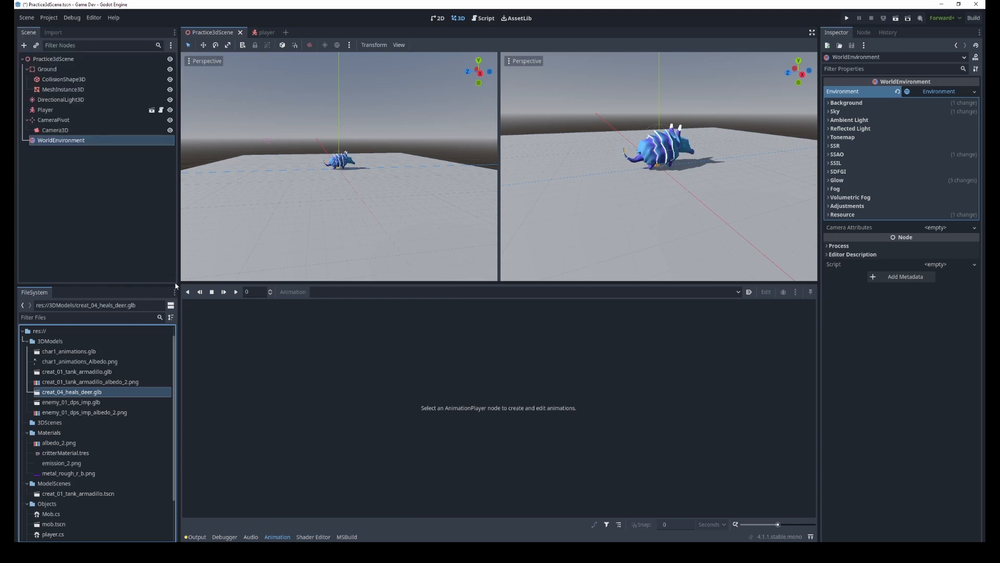
{"action": "left_click_drag", "start_coordinate": [79, 392], "coordinate": [72, 62]}
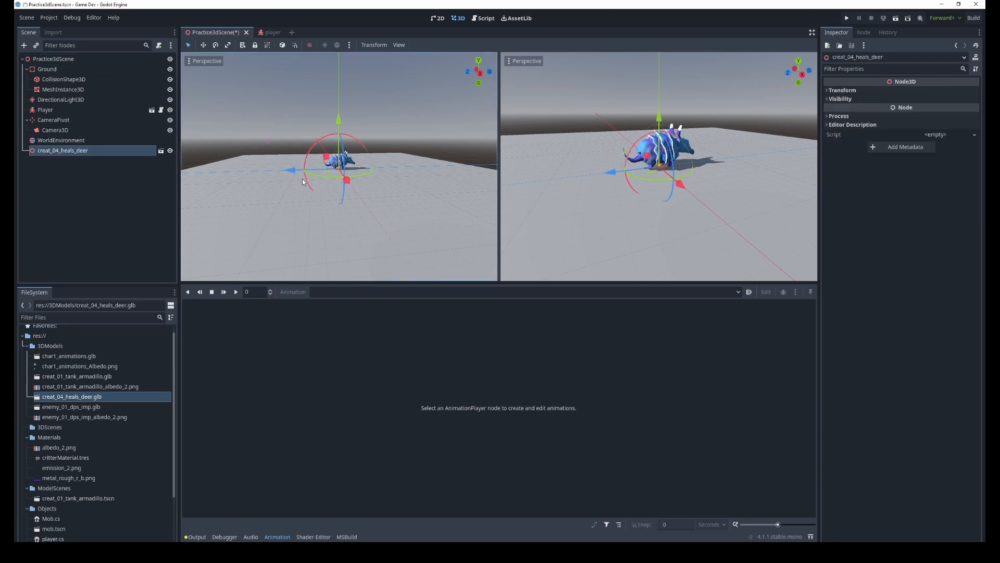
{"action": "left_click_drag", "start_coordinate": [294, 175], "coordinate": [270, 178]}
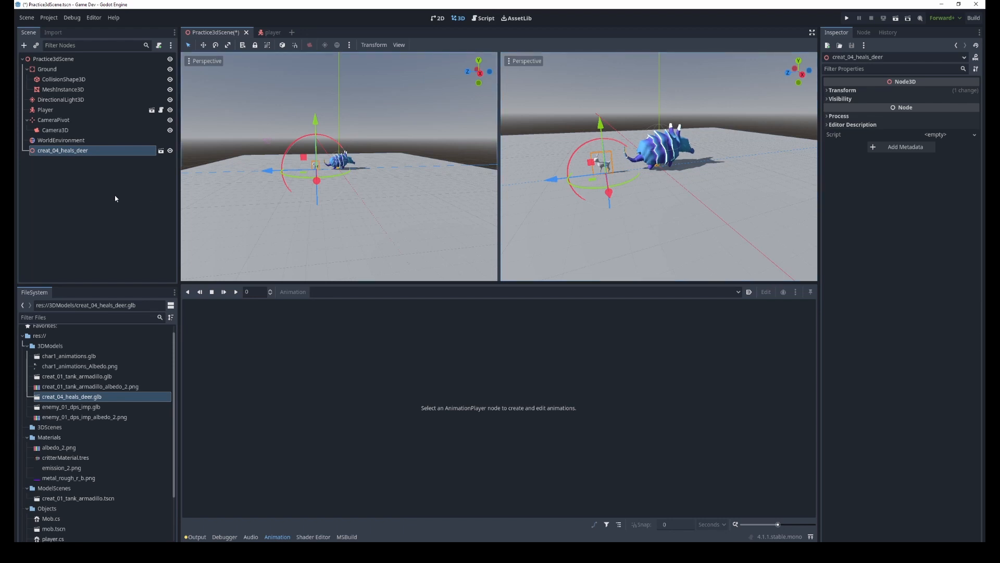
Try to open the deer instance for editing, then delete the instance from Practice3dScene
{"action": "left_click", "coordinate": [112, 170]}
{"action": "left_click", "coordinate": [156, 151]}
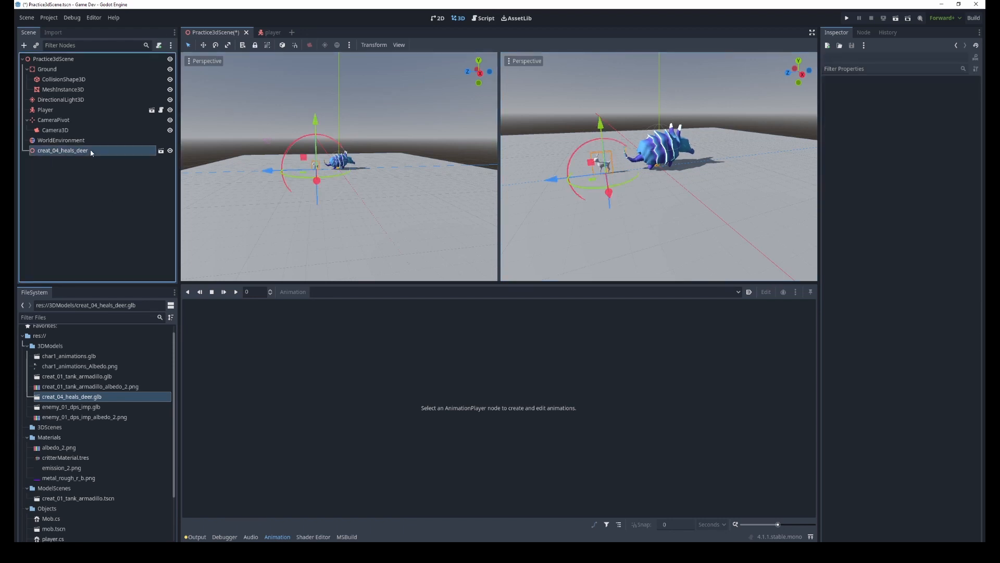
{"action": "left_click", "coordinate": [161, 151]}
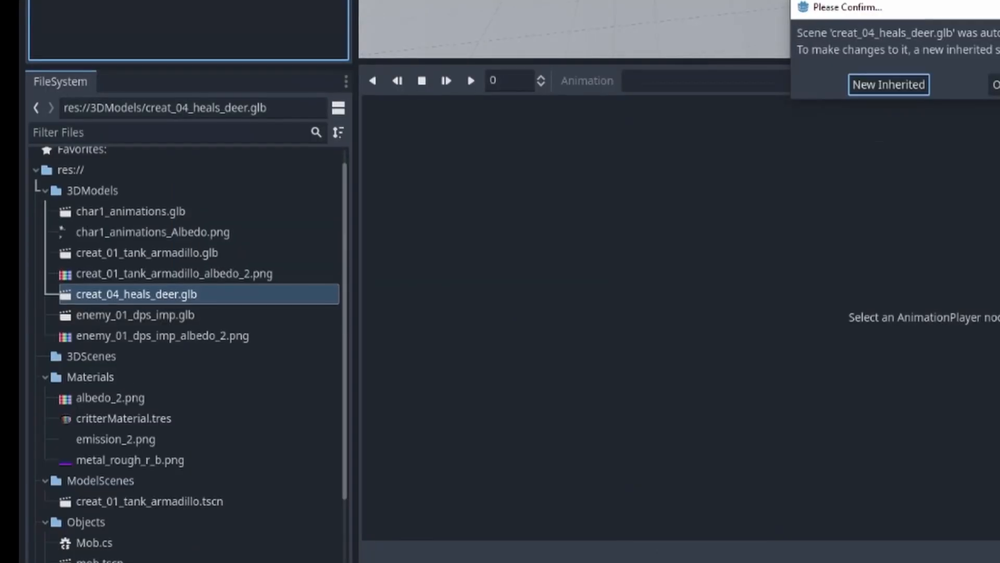
{"action": "left_click", "coordinate": [567, 294]}
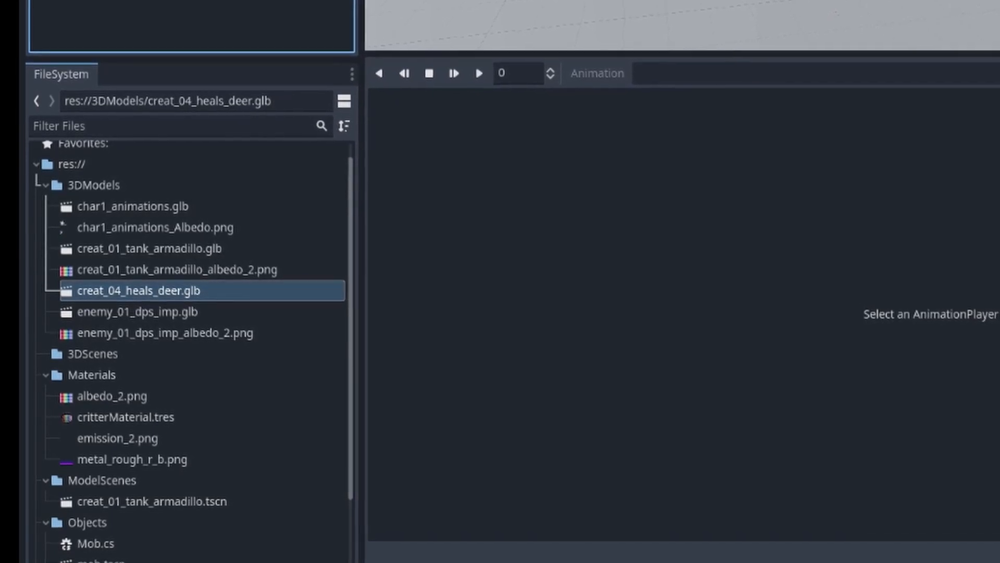
{"action": "key", "text": "Delete"}
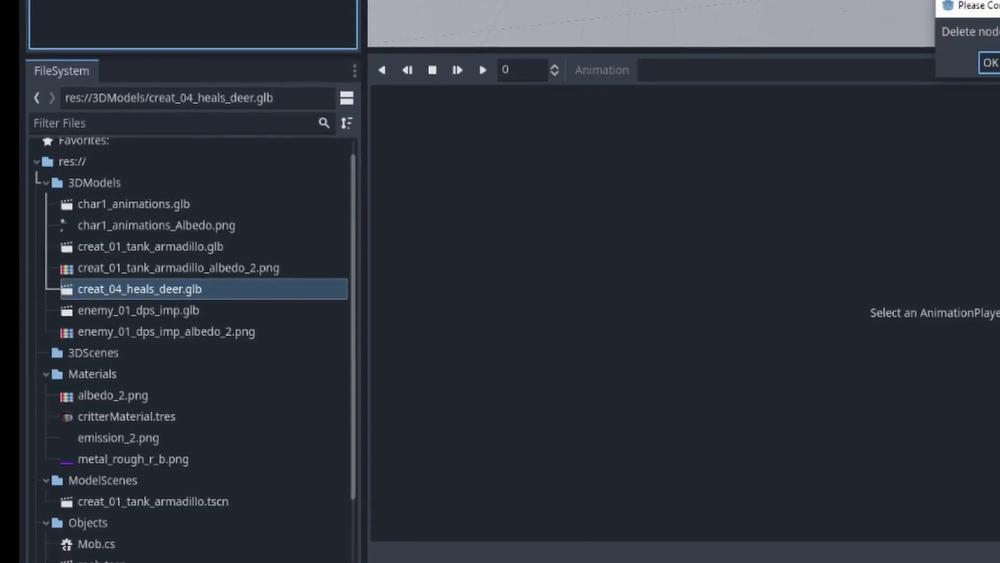
{"action": "left_click", "coordinate": [995, 66]}
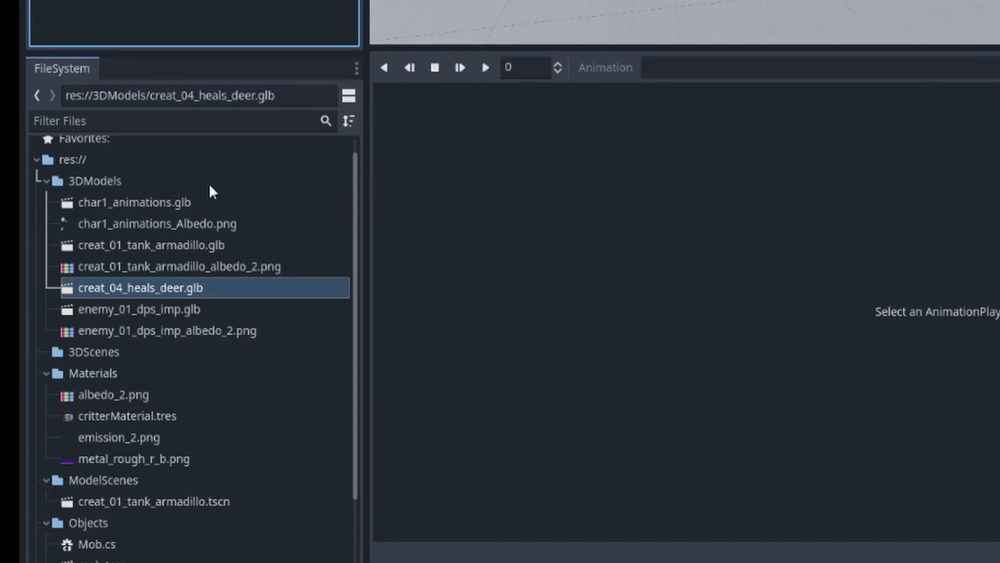
Create a new inherited scene from creat_04_heals_deer.glb and inspect the deer model
{"action": "right_click", "coordinate": [131, 288]}
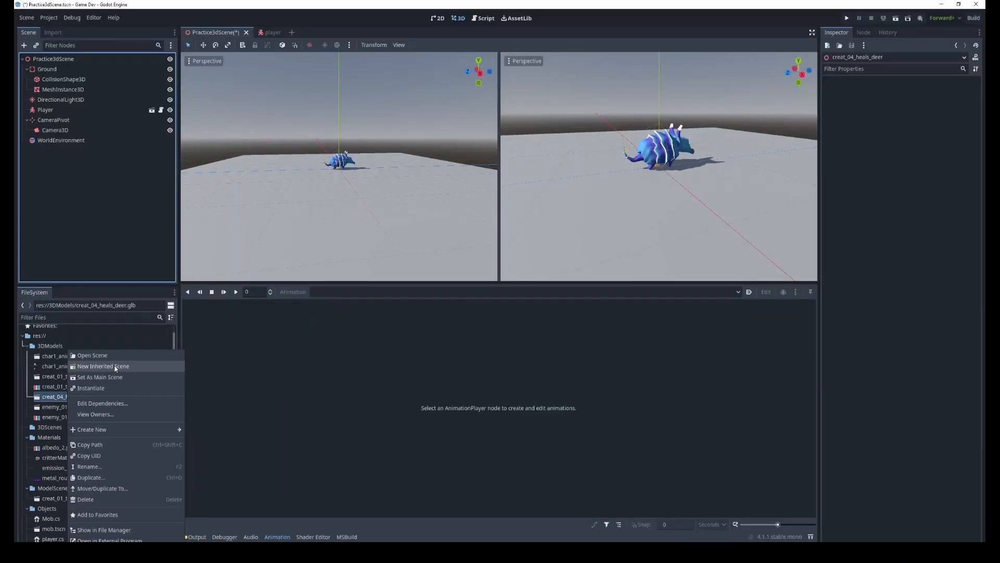
{"action": "left_click", "coordinate": [115, 366]}
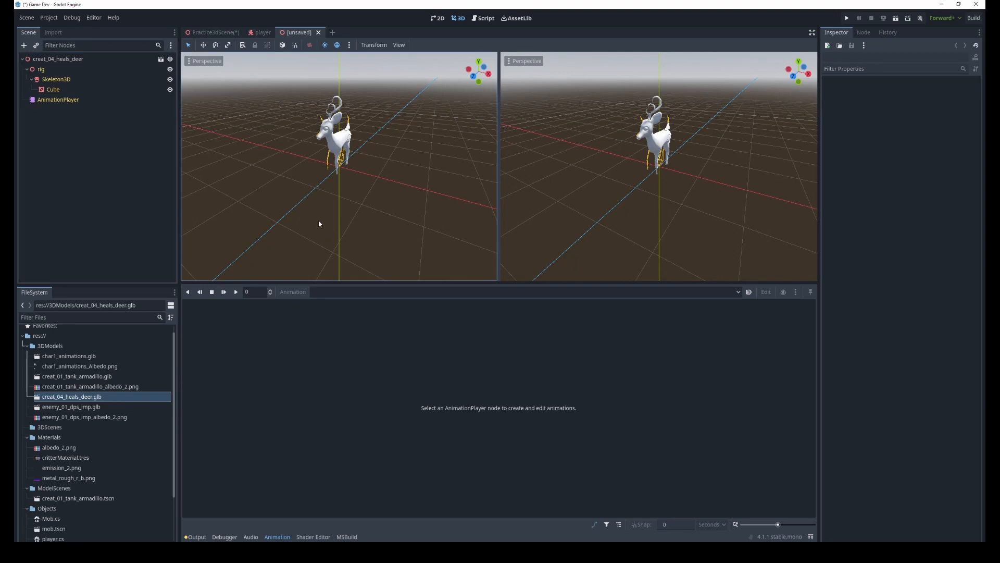
{"action": "mouse_move", "coordinate": [314, 178]}
{"action": "middle_mouse_down"}
{"action": "mouse_move", "coordinate": [380, 172]}
{"action": "mouse_move", "coordinate": [306, 172]}
{"action": "middle_mouse_up"}
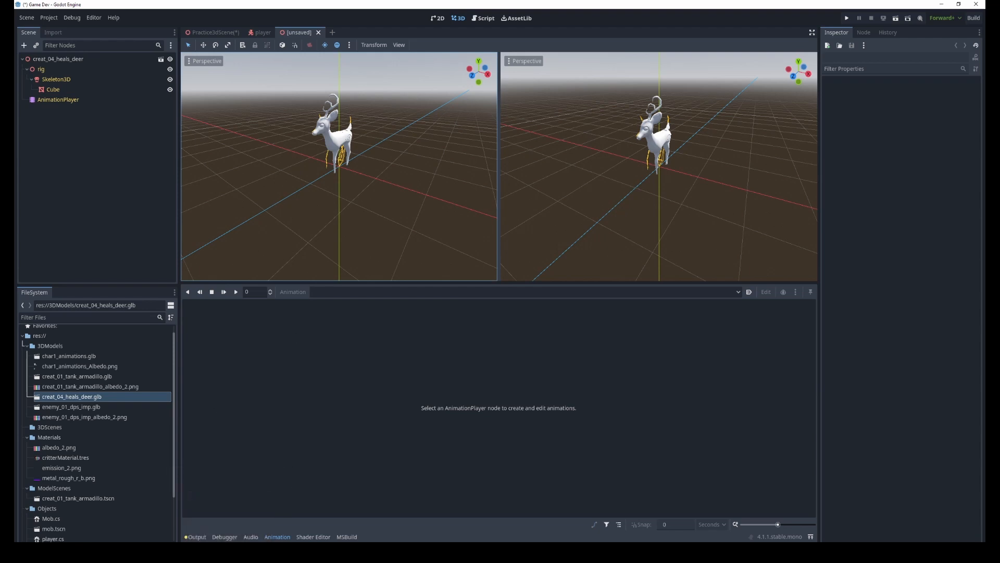
Switch to Blender and apply the Mirror modifier on the deer mesh in Object Mode
{"action": "key", "text": "alt+Tab"}
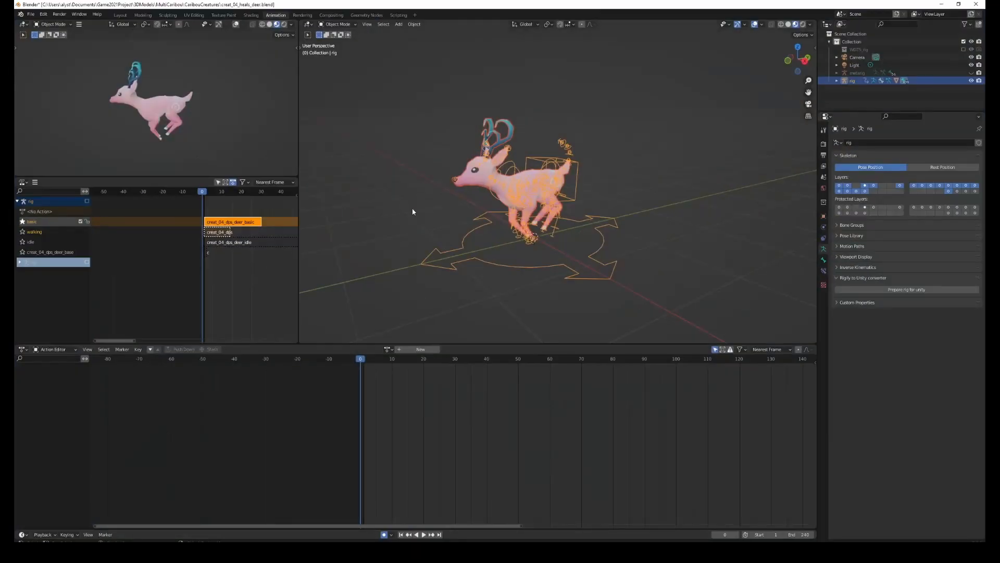
{"action": "middle_click_drag", "start_coordinate": [412, 212], "coordinate": [504, 137]}
{"action": "left_click", "coordinate": [503, 136]}
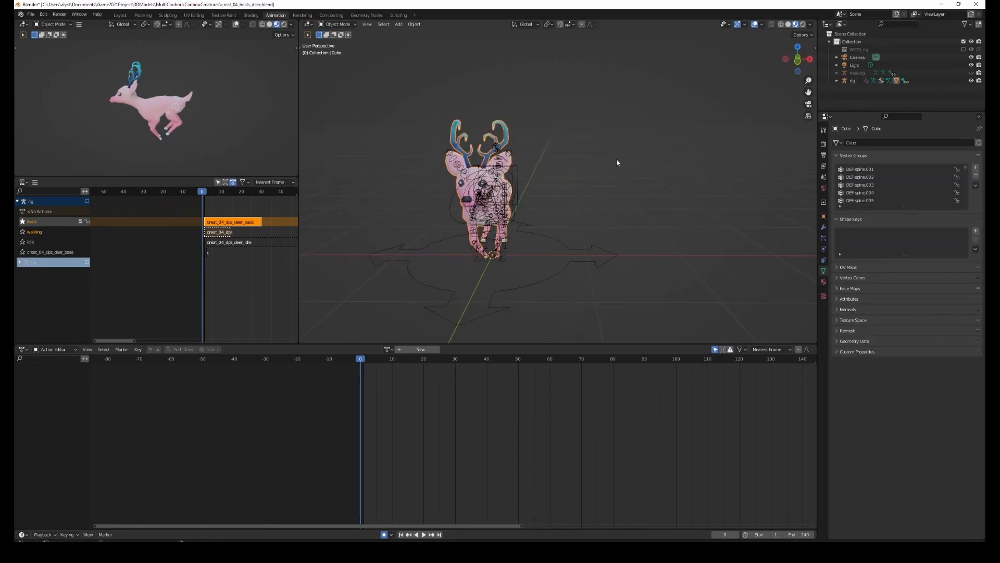
{"action": "key", "text": "Tab"}
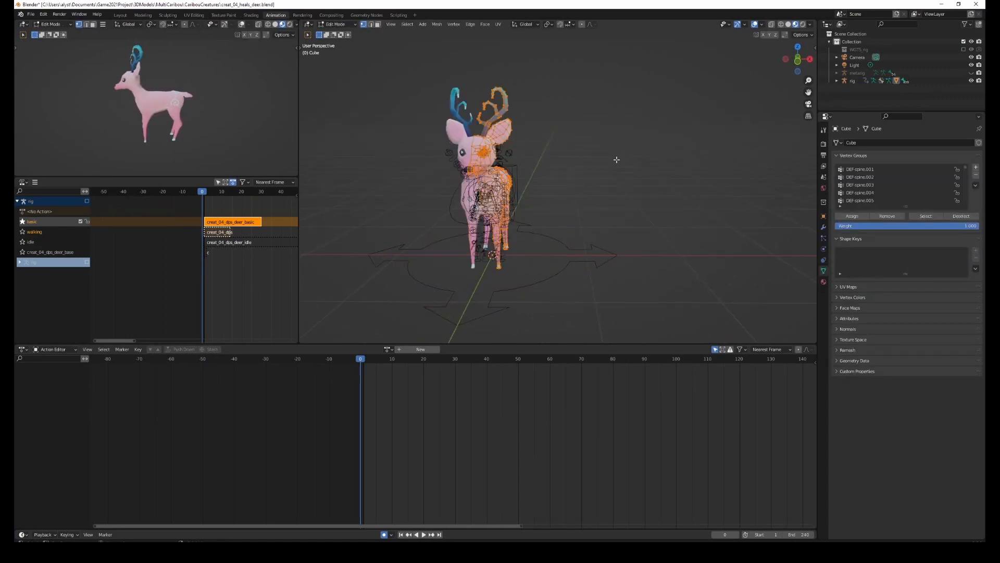
{"action": "left_click", "coordinate": [824, 228]}
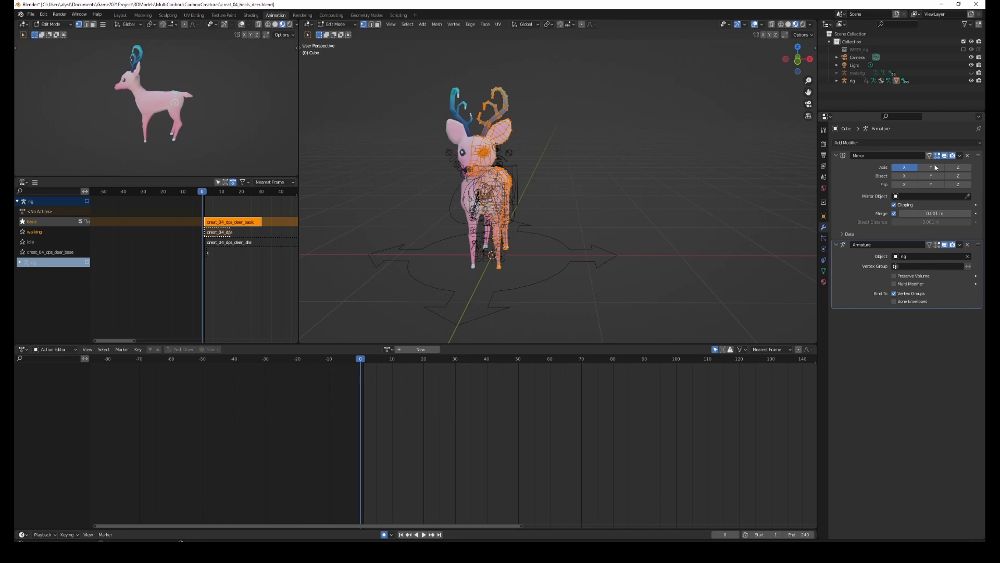
{"action": "left_click", "coordinate": [960, 155]}
{"action": "key", "text": "Tab"}
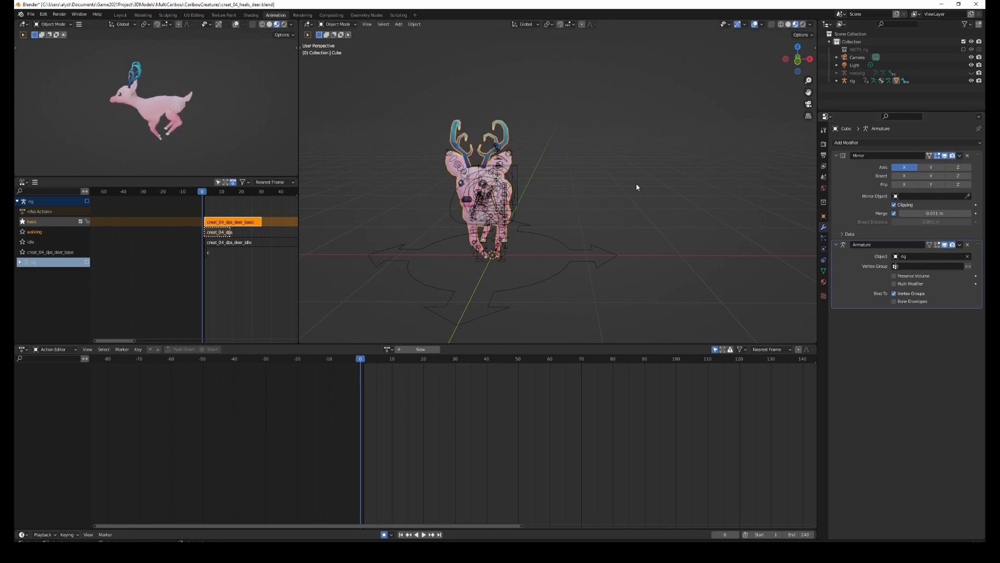
{"action": "left_click", "coordinate": [960, 155]}
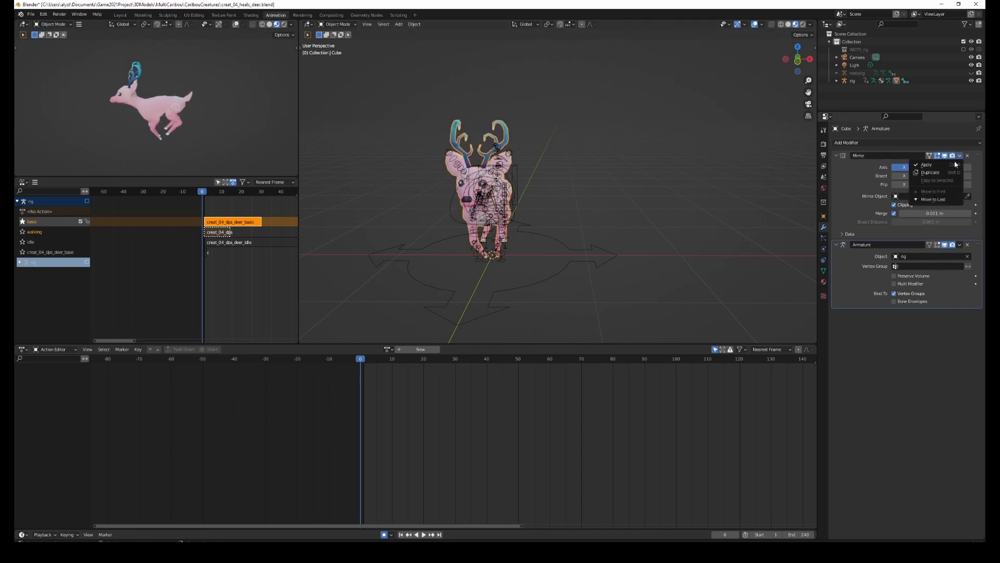
{"action": "left_click", "coordinate": [933, 166]}
Check the deer mesh in Edit Mode, then re-export the selected deer mesh and rig as glTF with animations
{"action": "key", "text": "Tab"}
{"action": "key", "text": "Tab"}
{"action": "middle_click_drag", "start_coordinate": [615, 221], "coordinate": [578, 224]}
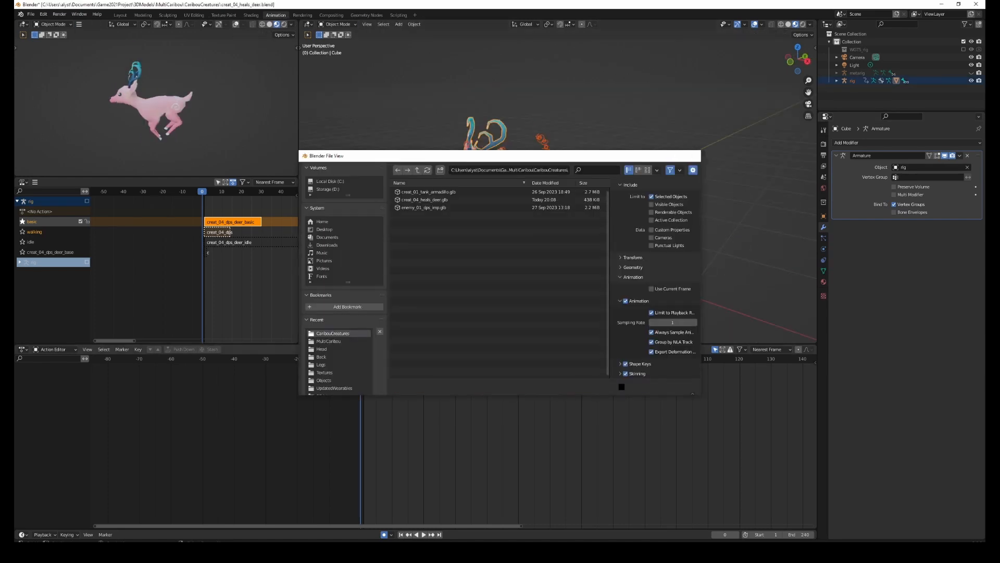
{"action": "left_click", "coordinate": [625, 386]}
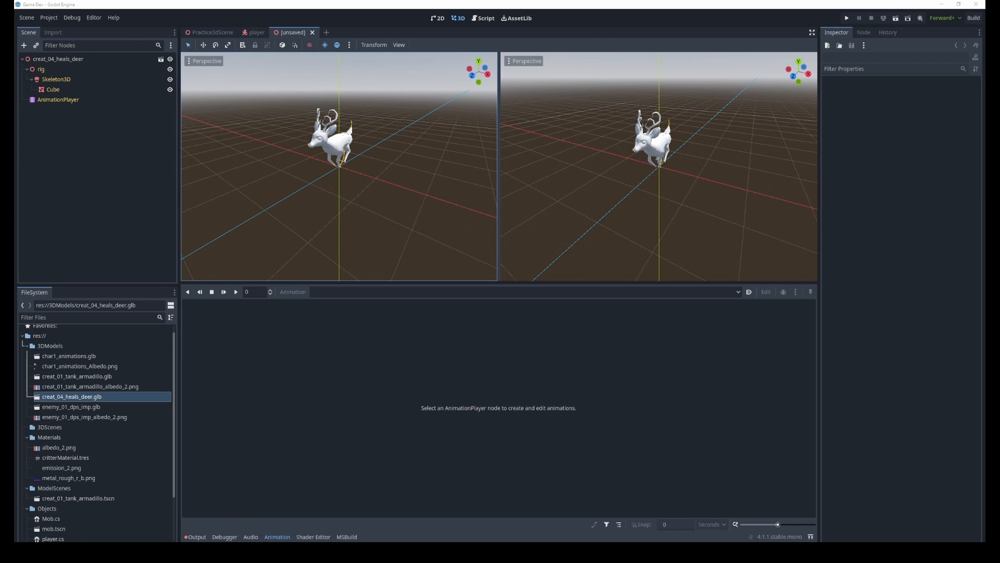
Switch to Godot and save the inherited deer scene as creat_04_heals_deer.tscn
{"action": "left_click", "coordinate": [90, 137]}
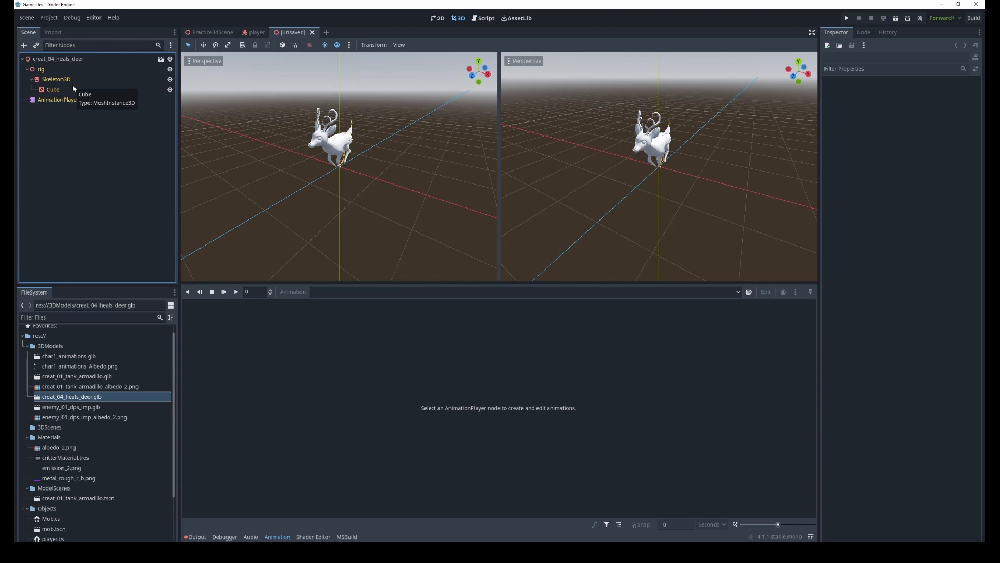
{"action": "key", "text": "ctrl+s"}
Look through the deer scene's nodes and examine the root node's Transform and Visibility properties
{"action": "left_click", "coordinate": [69, 60]}
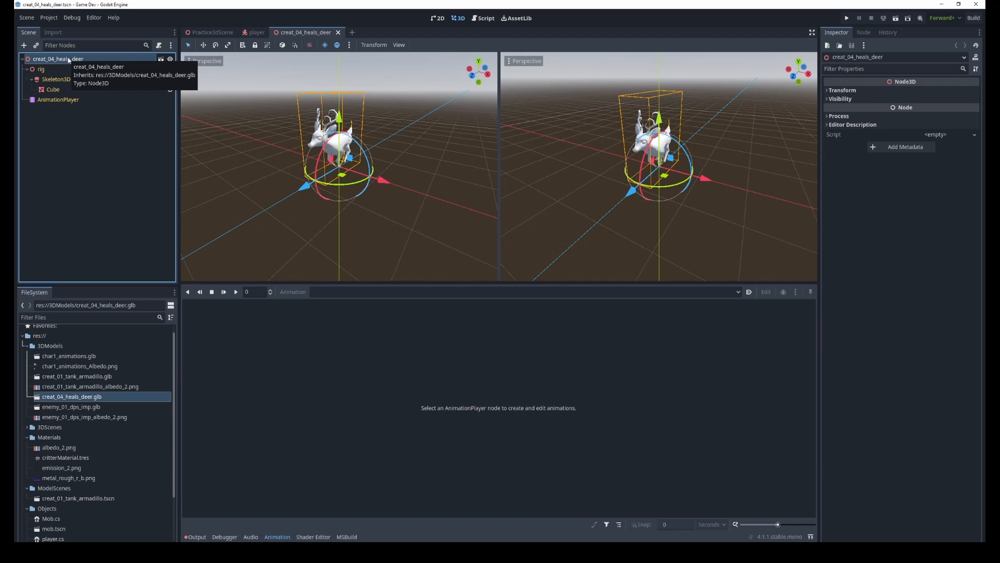
{"action": "left_click", "coordinate": [56, 79]}
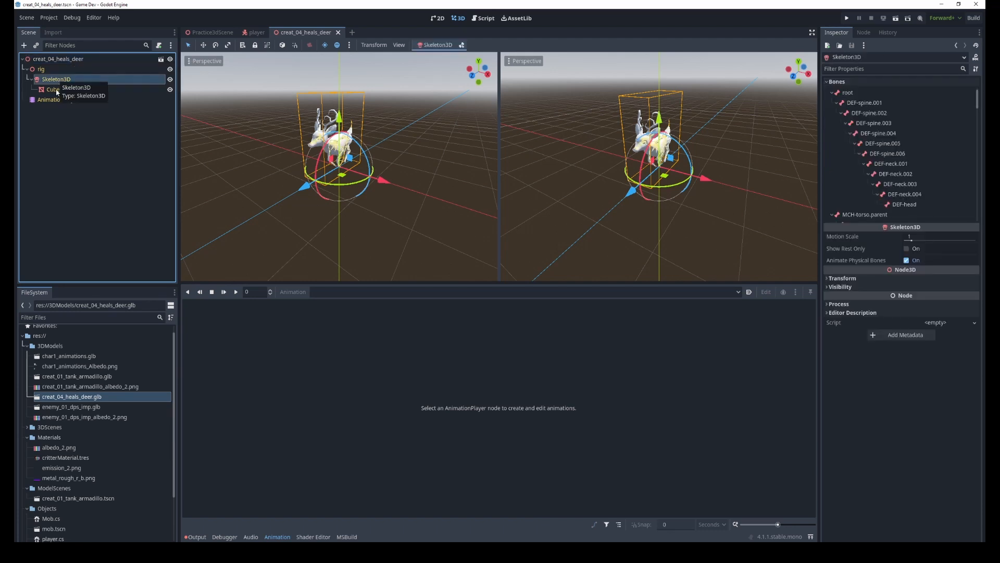
{"action": "left_click", "coordinate": [53, 90]}
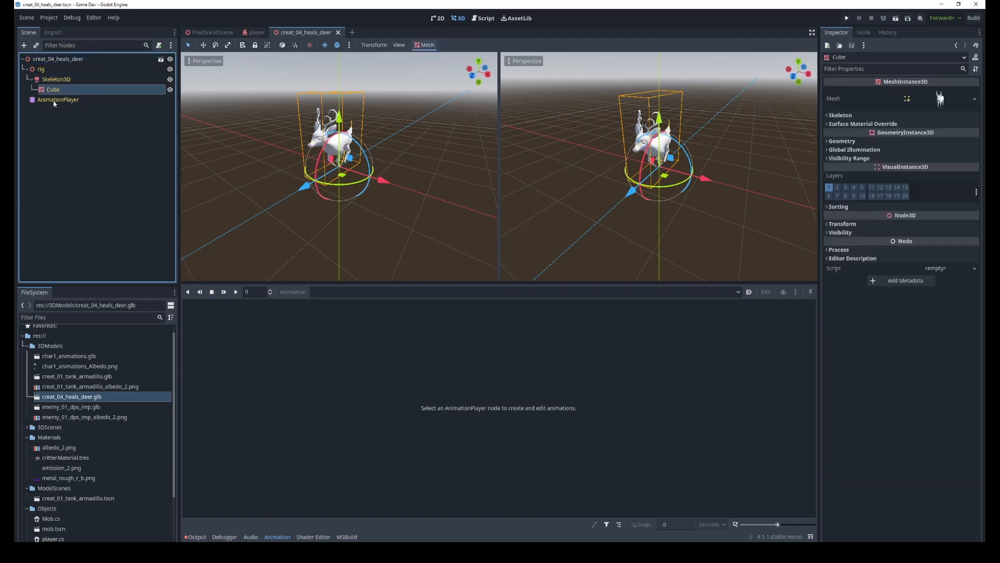
{"action": "left_click", "coordinate": [55, 100]}
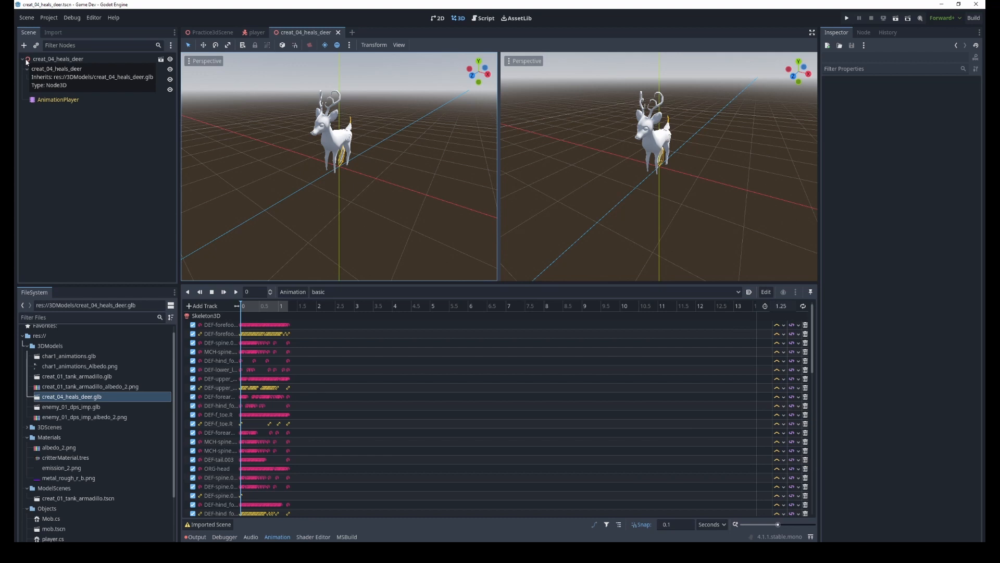
{"action": "left_click", "coordinate": [60, 61]}
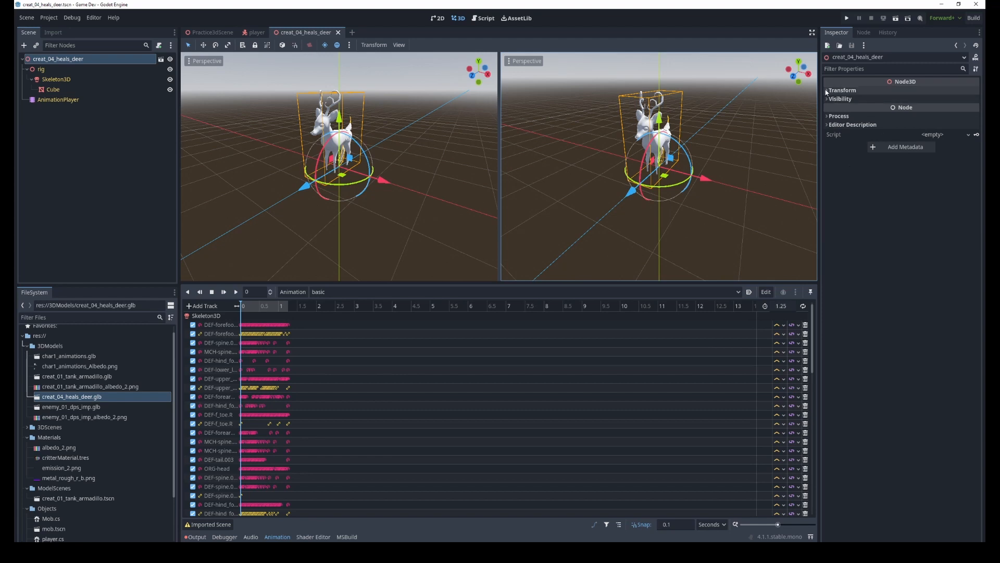
{"action": "left_click", "coordinate": [860, 91]}
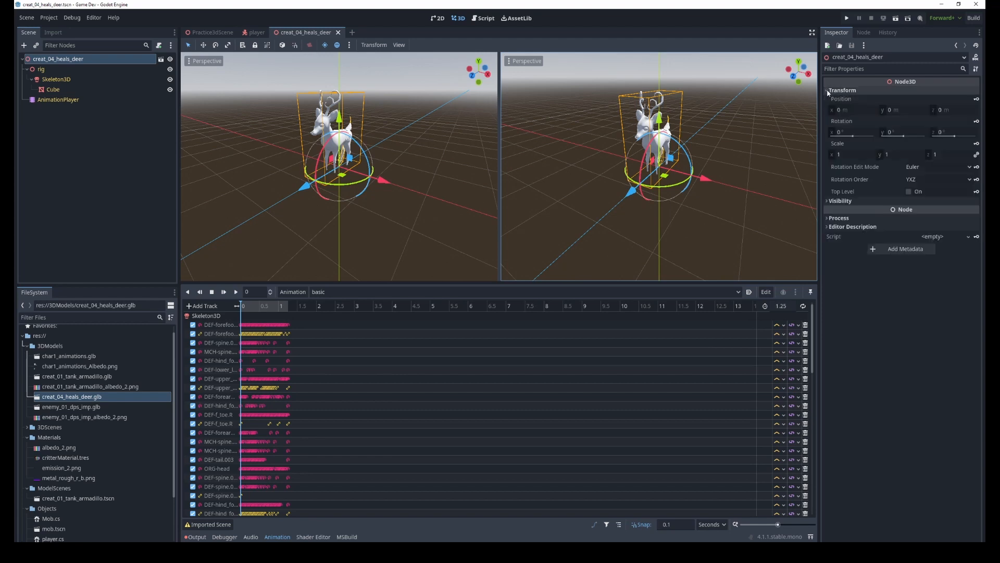
{"action": "left_click", "coordinate": [839, 201]}
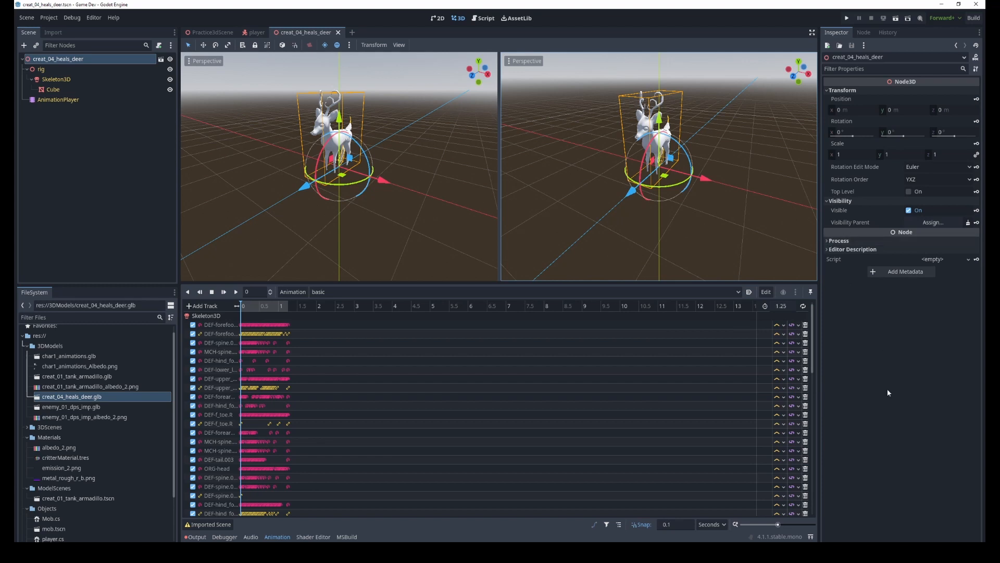
Examine the properties of the rig, Skeleton3D and Cube nodes, including the skeleton's bone list and Transform
{"action": "left_click", "coordinate": [34, 73]}
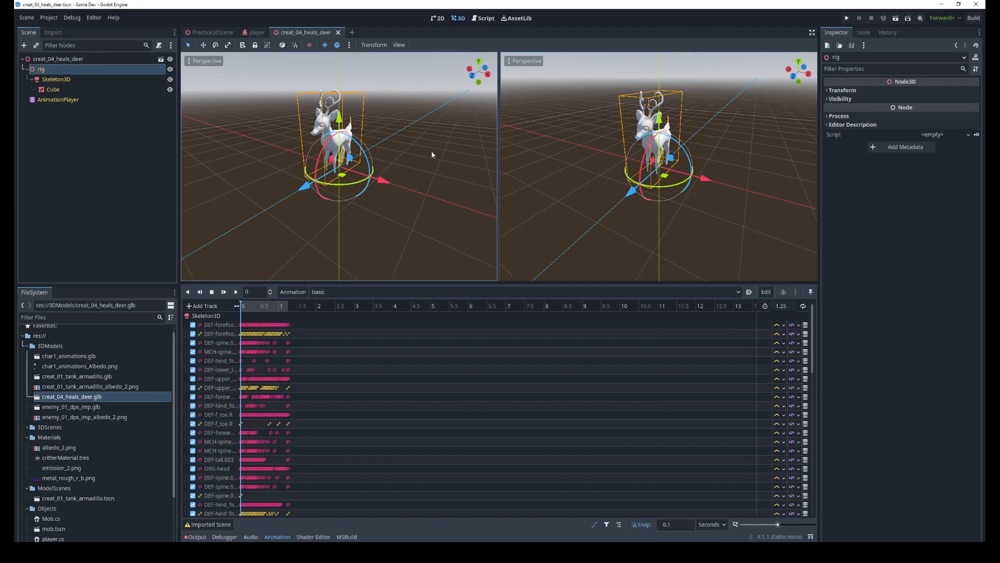
{"action": "left_click", "coordinate": [50, 81]}
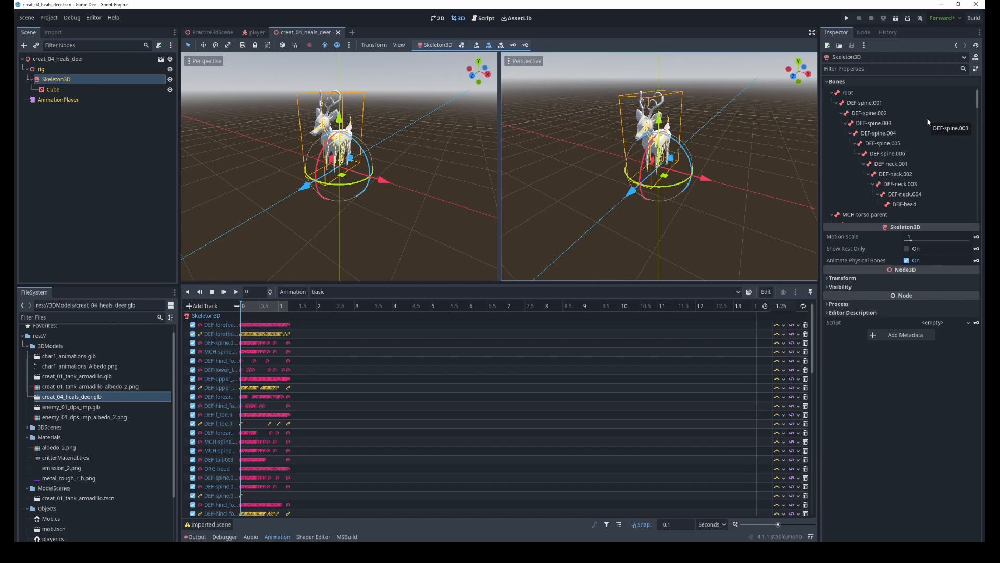
{"action": "scroll", "coordinate": [928, 122], "scroll_direction": "down", "scroll_amount": 10}
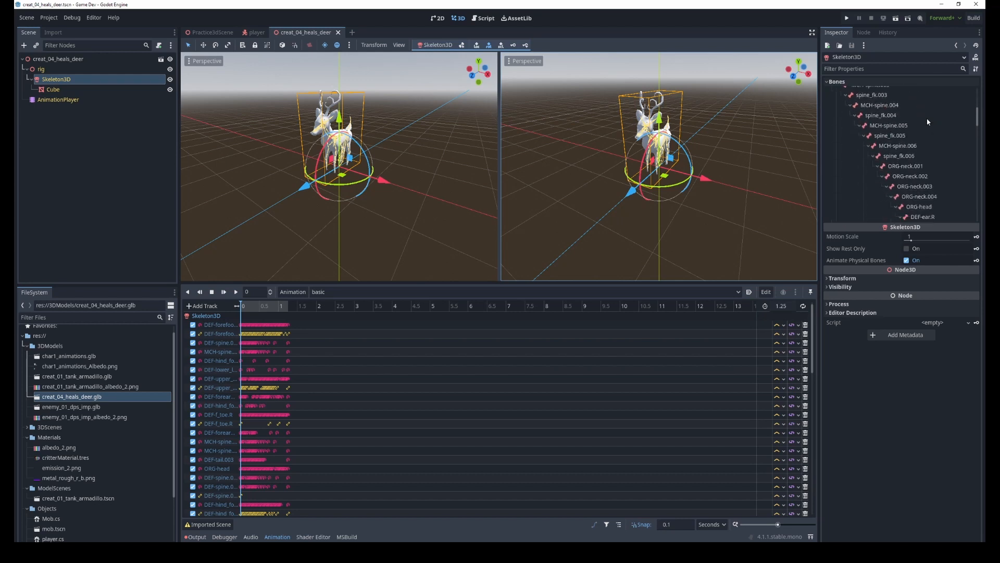
{"action": "scroll", "coordinate": [928, 122], "scroll_direction": "down", "scroll_amount": 10}
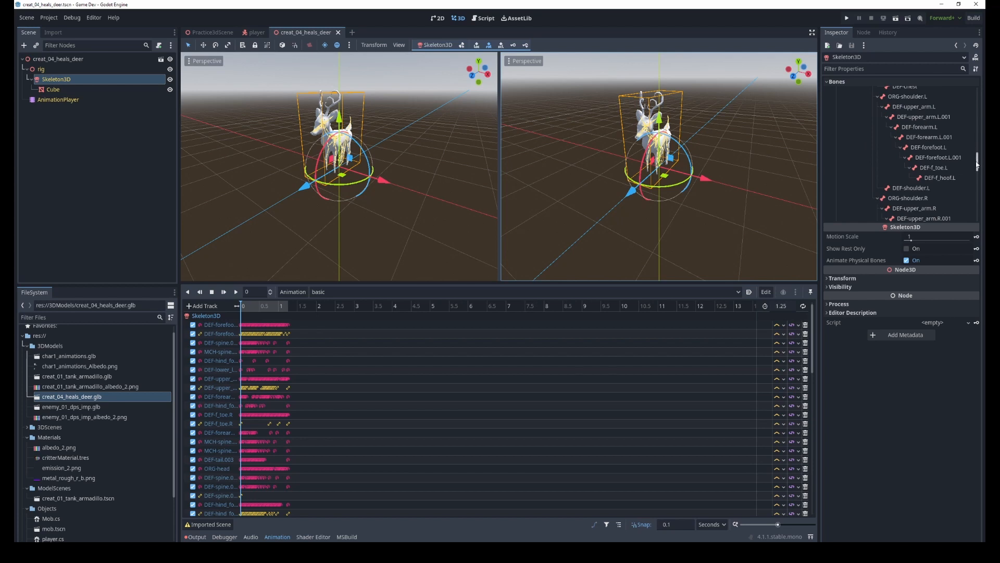
{"action": "left_click_drag", "start_coordinate": [970, 211], "coordinate": [976, 100]}
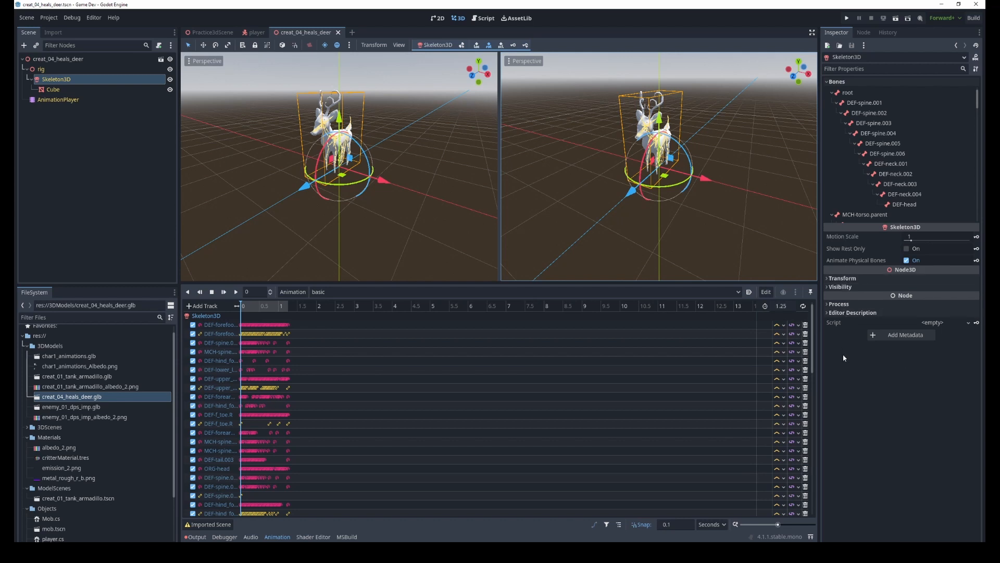
{"action": "left_click", "coordinate": [828, 280]}
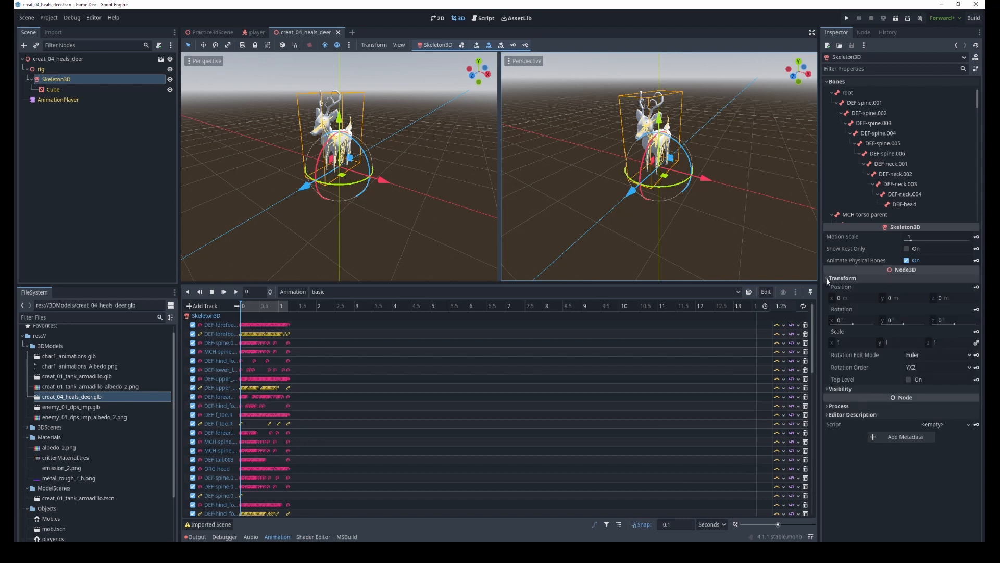
{"action": "left_click", "coordinate": [829, 280]}
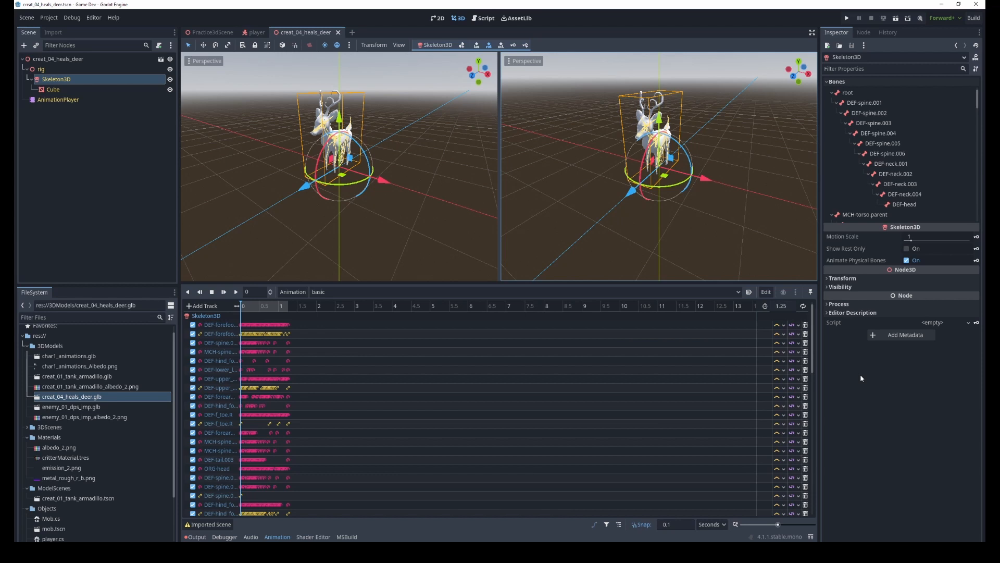
{"action": "left_click", "coordinate": [42, 90]}
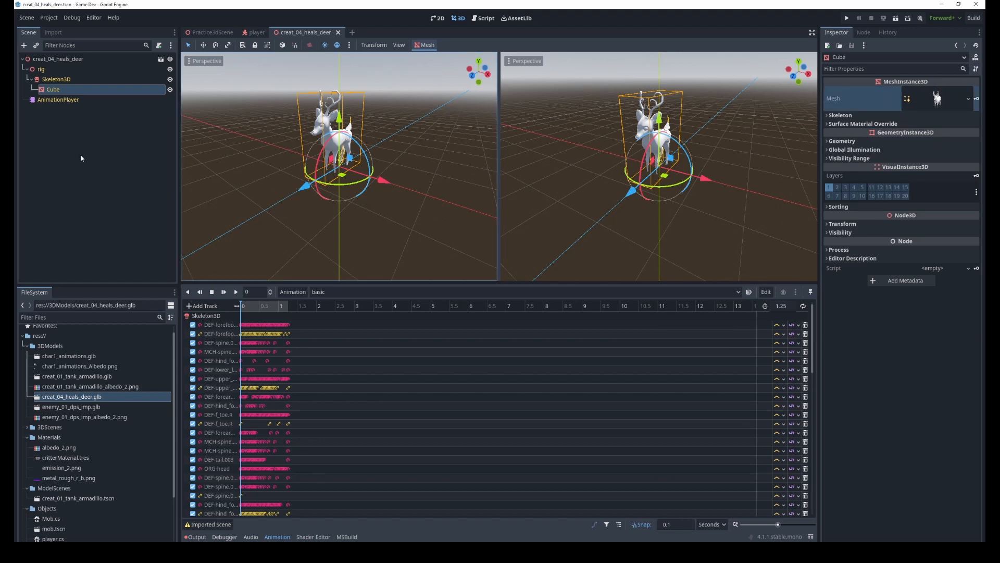
Preview the deer's basic animation from the AnimationPlayer node
{"action": "left_click", "coordinate": [52, 101]}
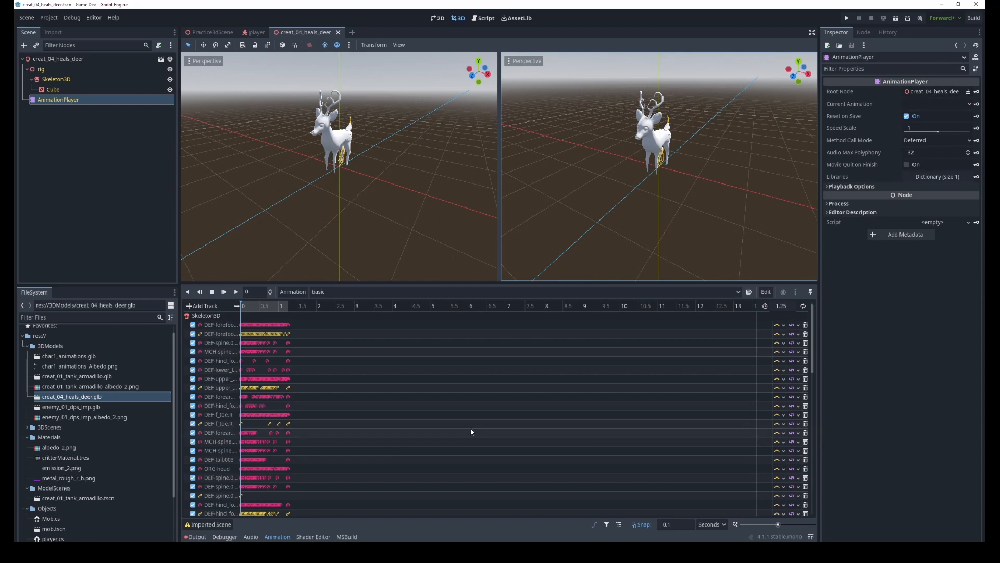
{"action": "left_click", "coordinate": [336, 293]}
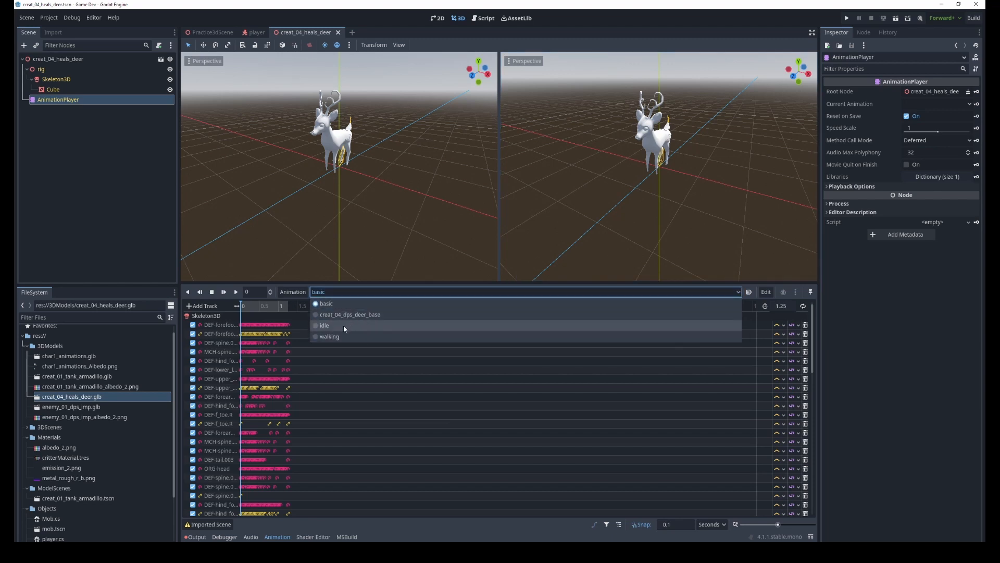
{"action": "left_click", "coordinate": [332, 306]}
{"action": "left_click", "coordinate": [235, 291]}
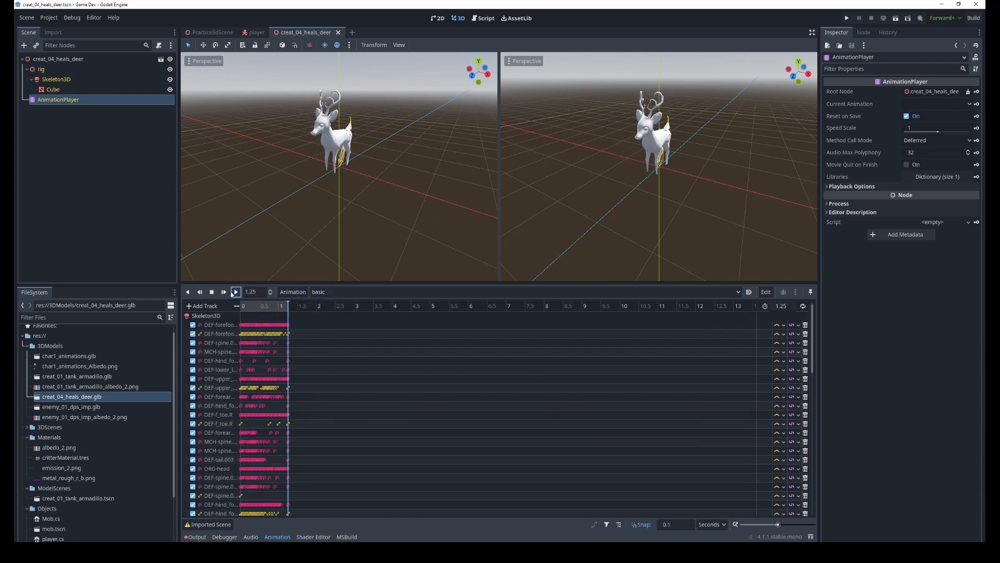
{"action": "left_click", "coordinate": [235, 292]}
Play the deer's walking animation, view it from the side, and pause the playback
{"action": "left_click", "coordinate": [333, 293]}
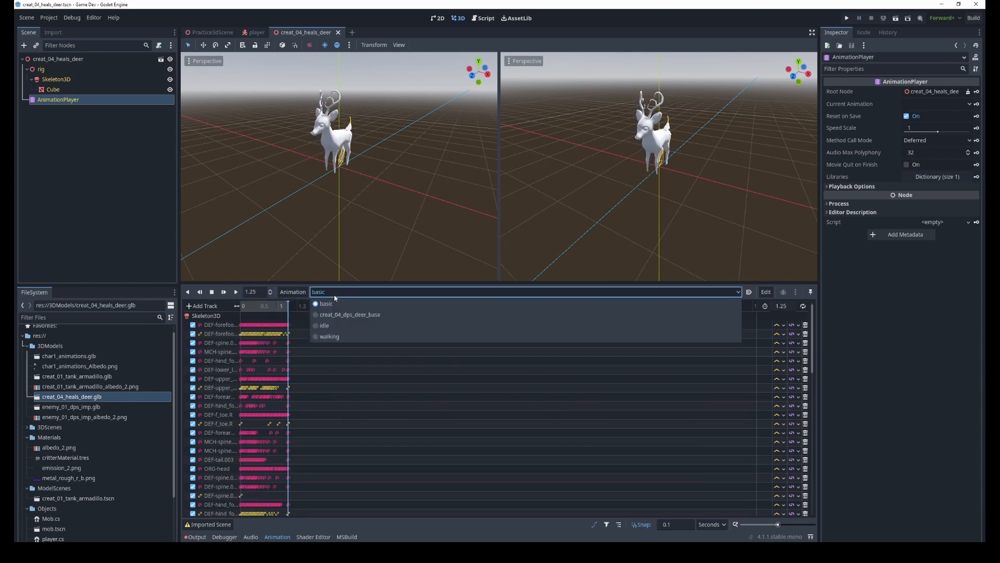
{"action": "left_click", "coordinate": [333, 337]}
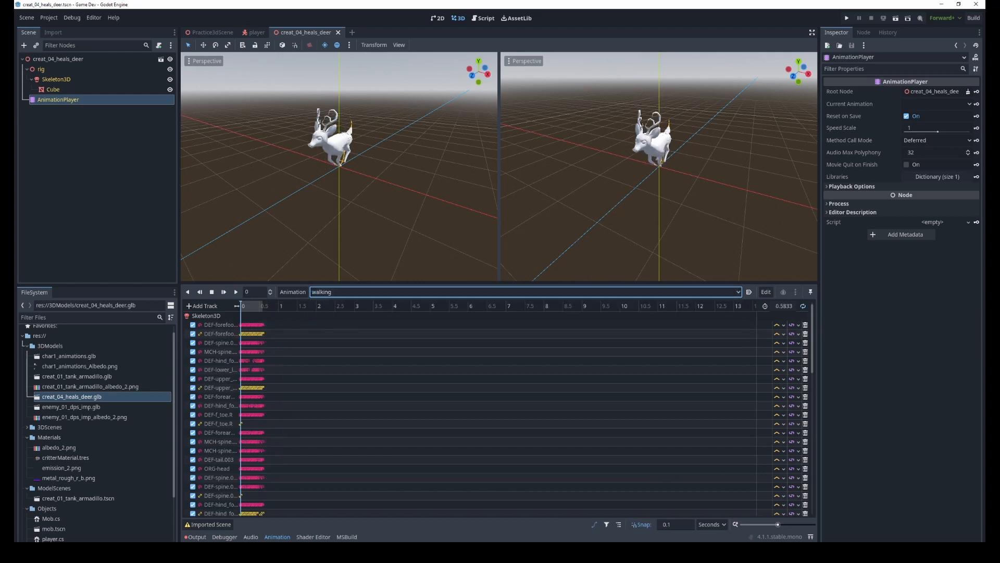
{"action": "left_click", "coordinate": [235, 291]}
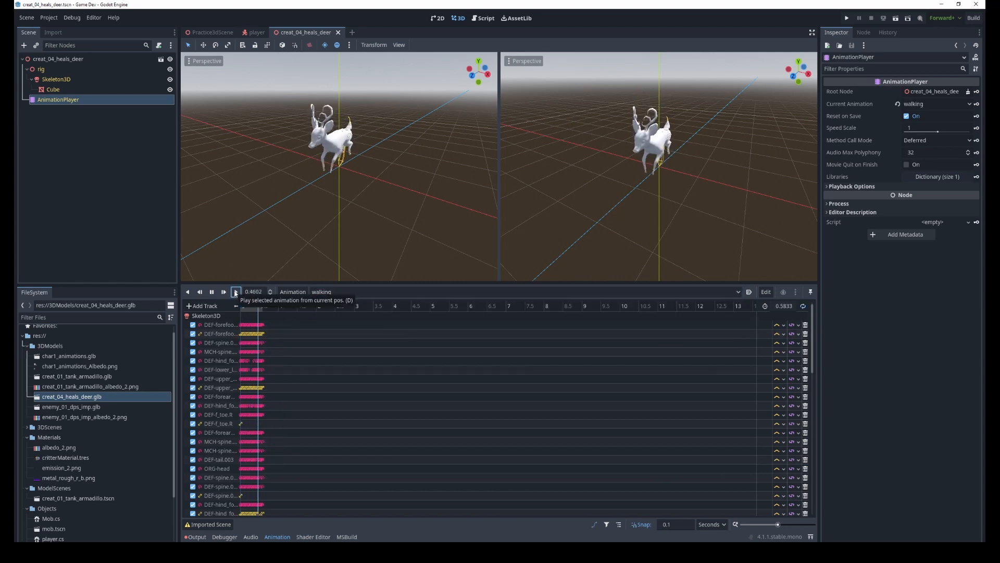
{"action": "middle_click_drag", "start_coordinate": [401, 192], "coordinate": [367, 189]}
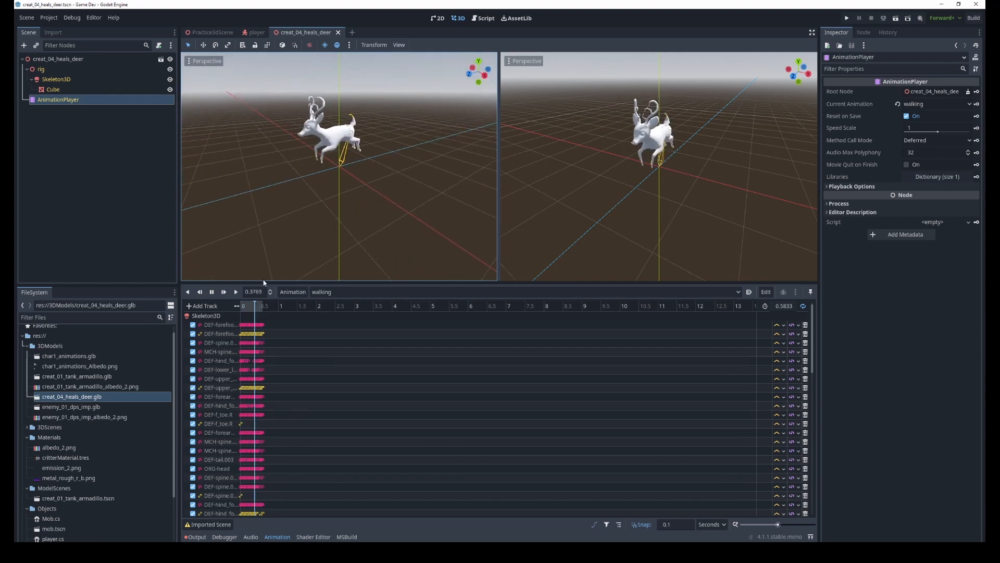
{"action": "left_click", "coordinate": [212, 293]}
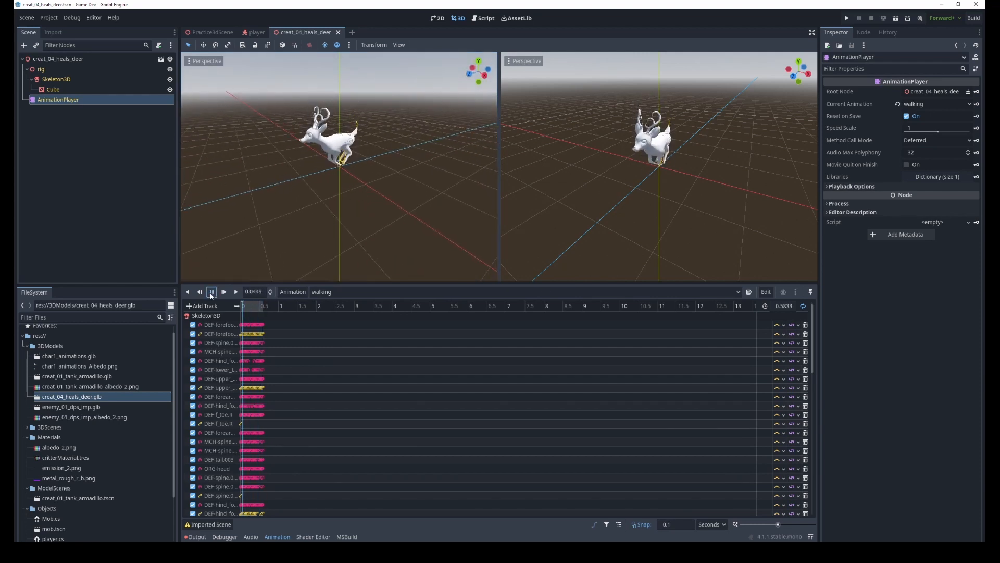
Play the deer's idle animation and pause it
{"action": "left_click", "coordinate": [328, 292]}
{"action": "left_click", "coordinate": [320, 324]}
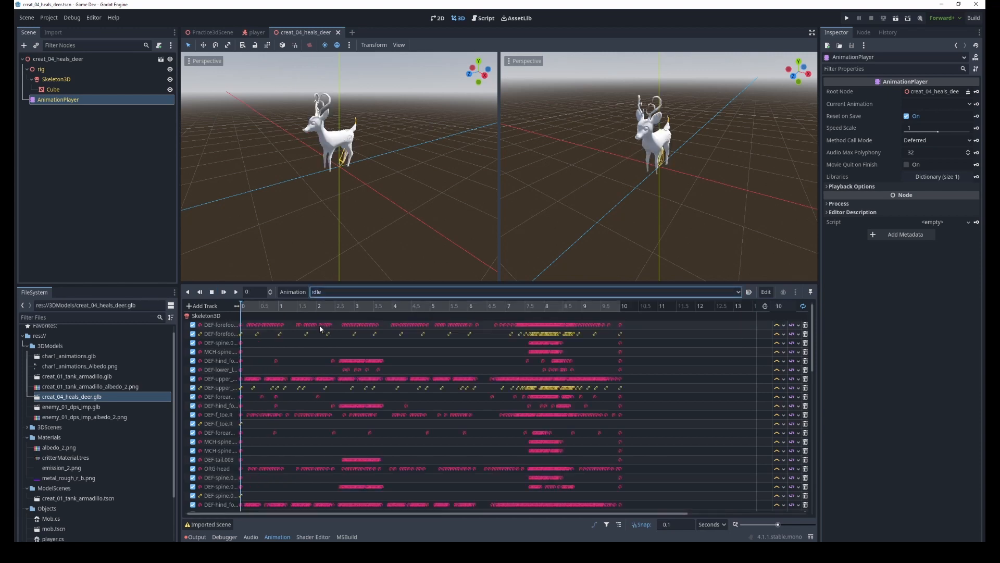
{"action": "left_click", "coordinate": [236, 292]}
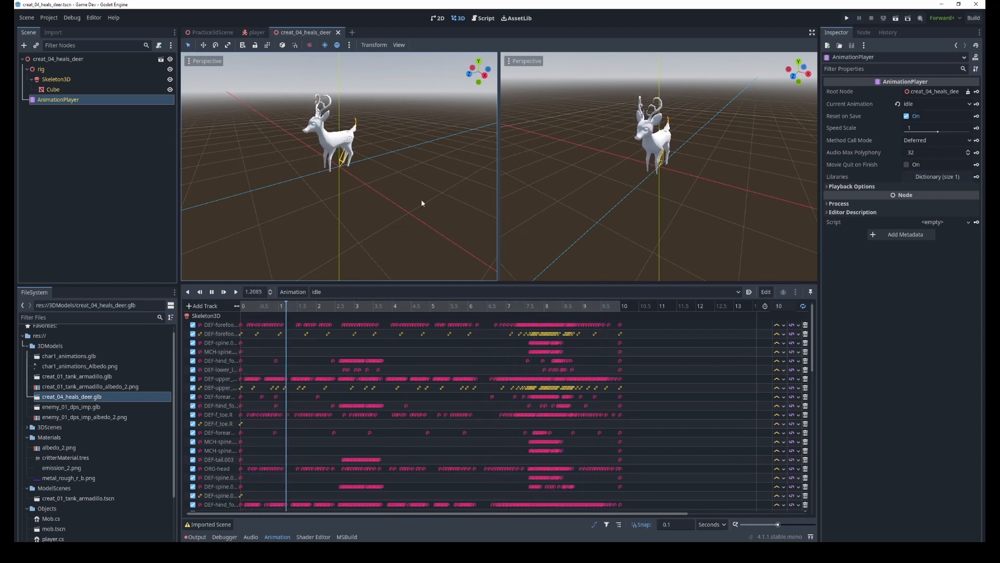
{"action": "left_click", "coordinate": [212, 293]}
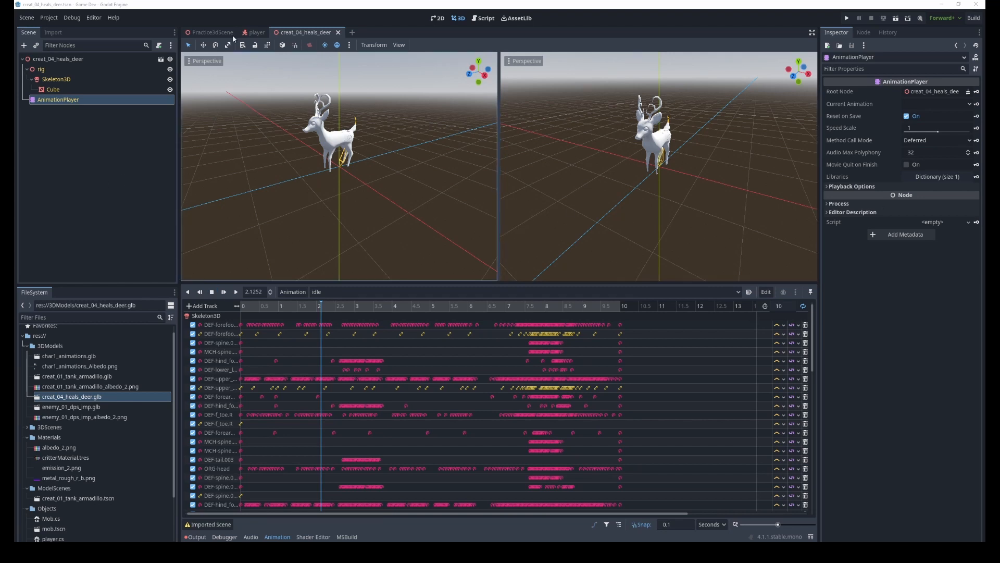
{"action": "mouse_move", "coordinate": [233, 37]}
{"action": "scroll", "coordinate": [69, 456], "scroll_direction": "down", "scroll_amount": 2}
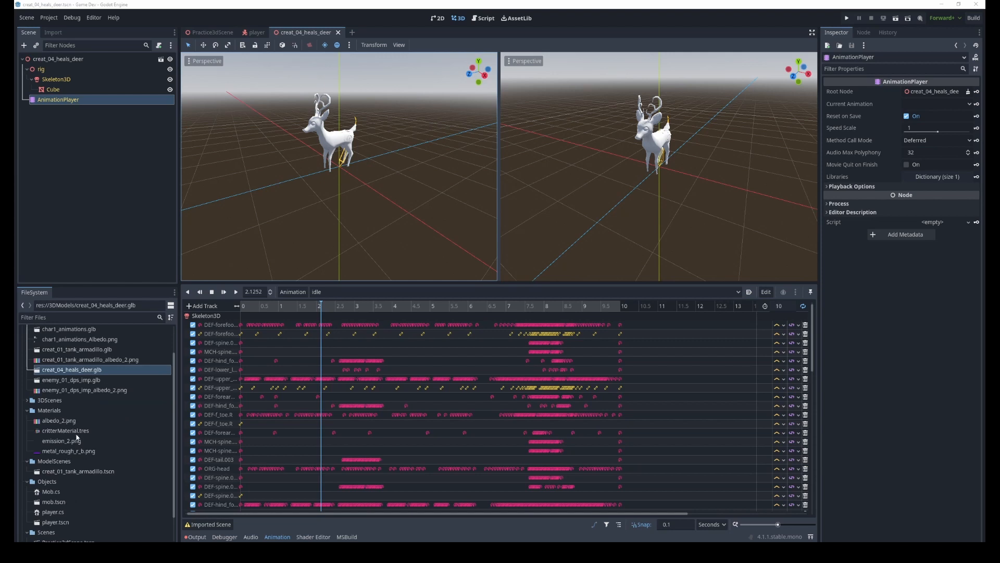
{"action": "right_click", "coordinate": [61, 413]}
{"action": "mouse_move", "coordinate": [99, 417]}
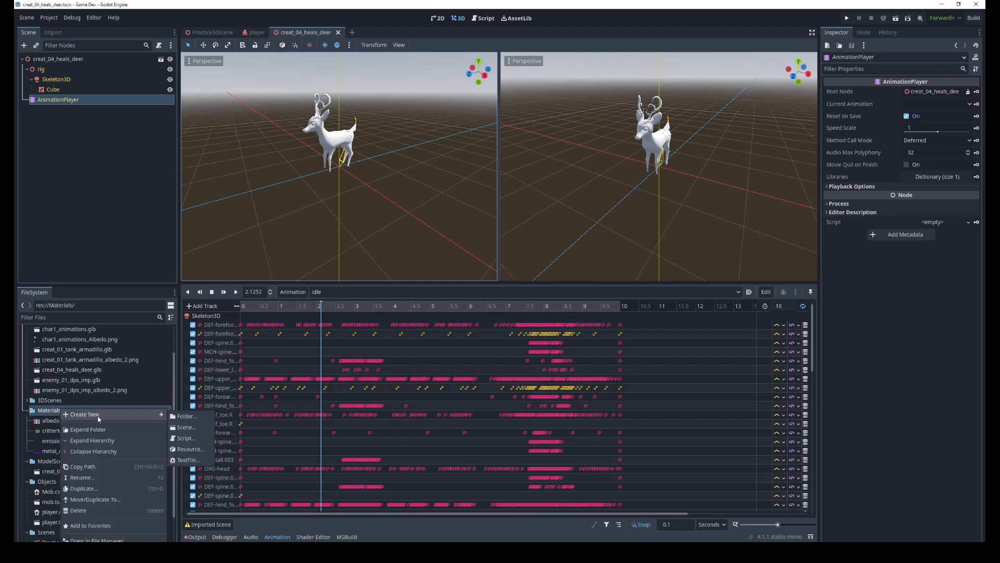
{"action": "left_click", "coordinate": [198, 449]}
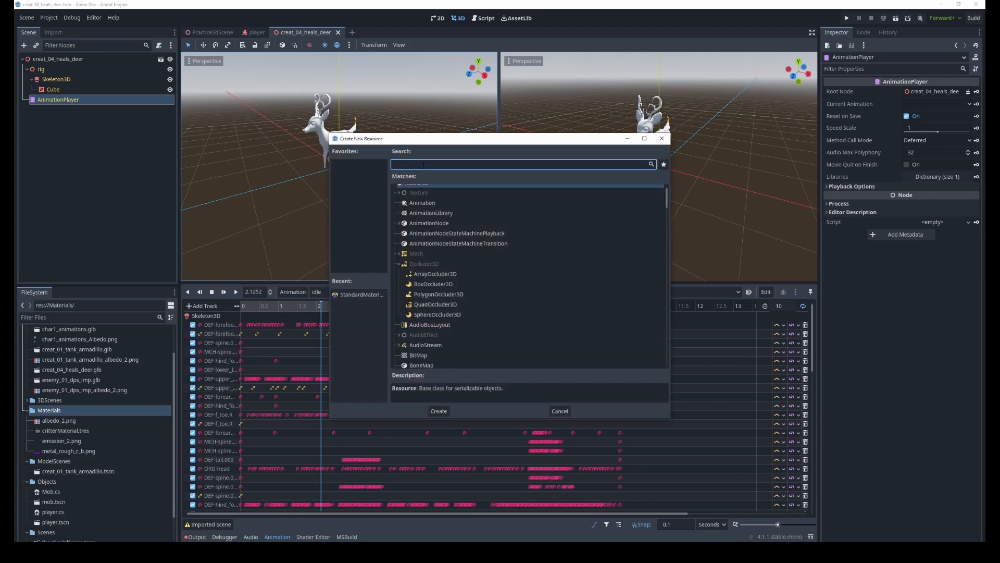
{"action": "type", "text": "material"}
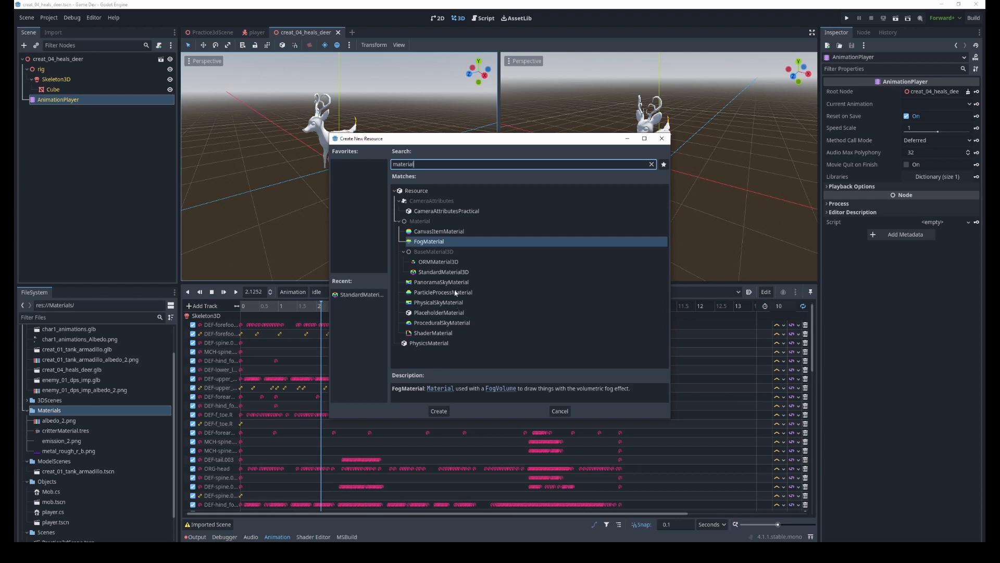
{"action": "left_click", "coordinate": [446, 272]}
{"action": "key", "text": "Escape"}
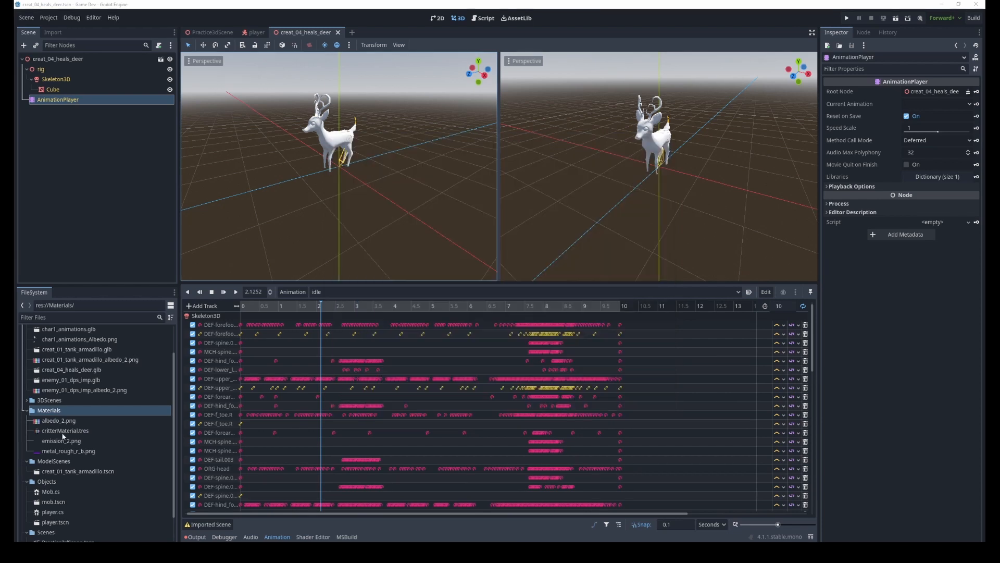
Examine the albedo, metallic, roughness and emission settings of critterMaterial.tres, enlarging its albedo, metallic and emission textures
{"action": "left_click", "coordinate": [63, 431]}
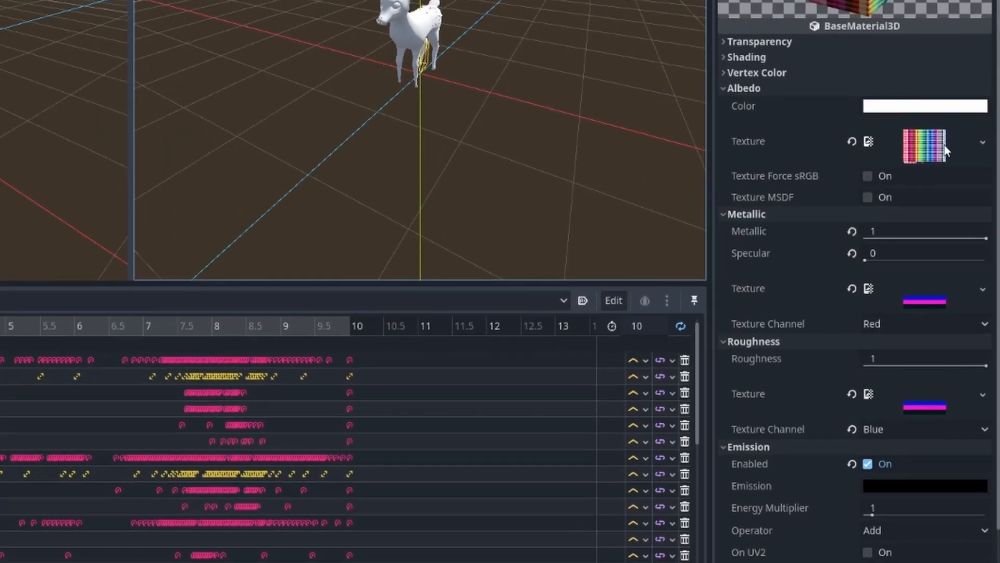
{"action": "mouse_move", "coordinate": [938, 148]}
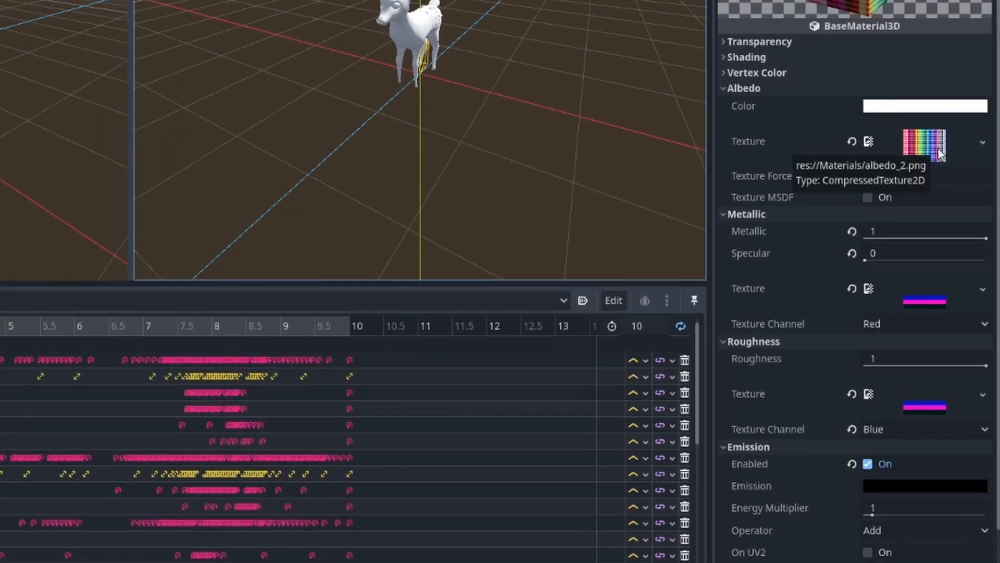
{"action": "mouse_move", "coordinate": [810, 139]}
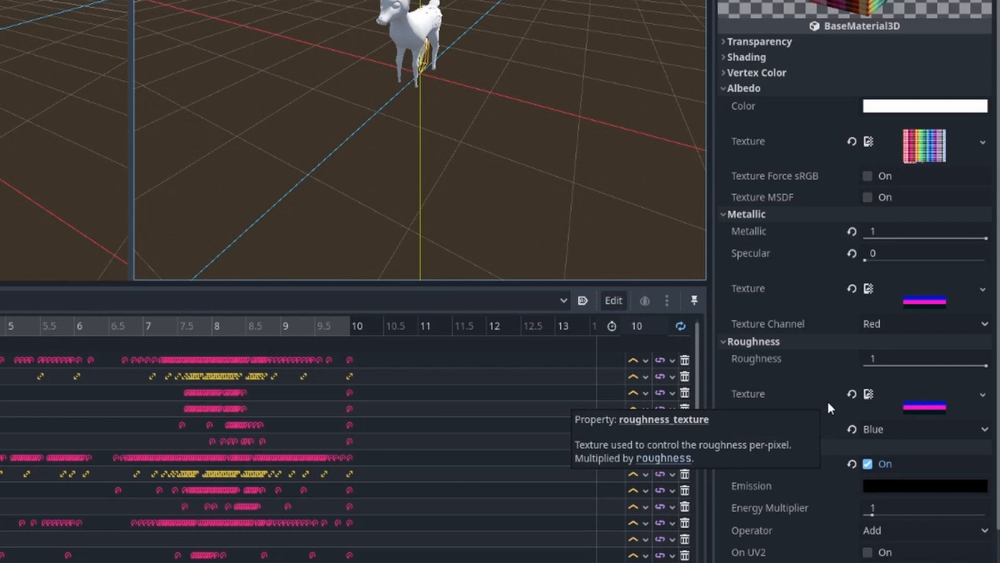
{"action": "left_click", "coordinate": [936, 152]}
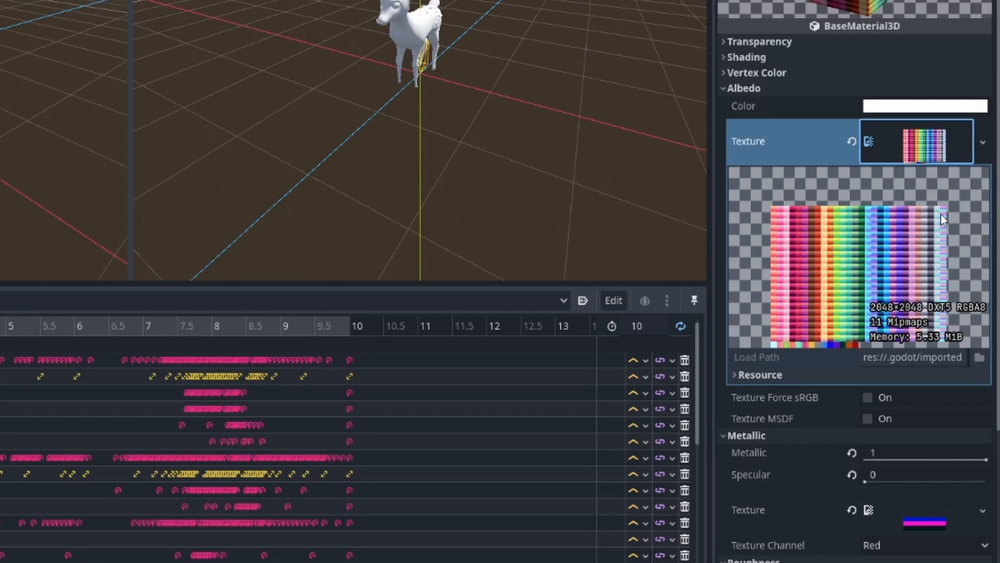
{"action": "left_click", "coordinate": [941, 147]}
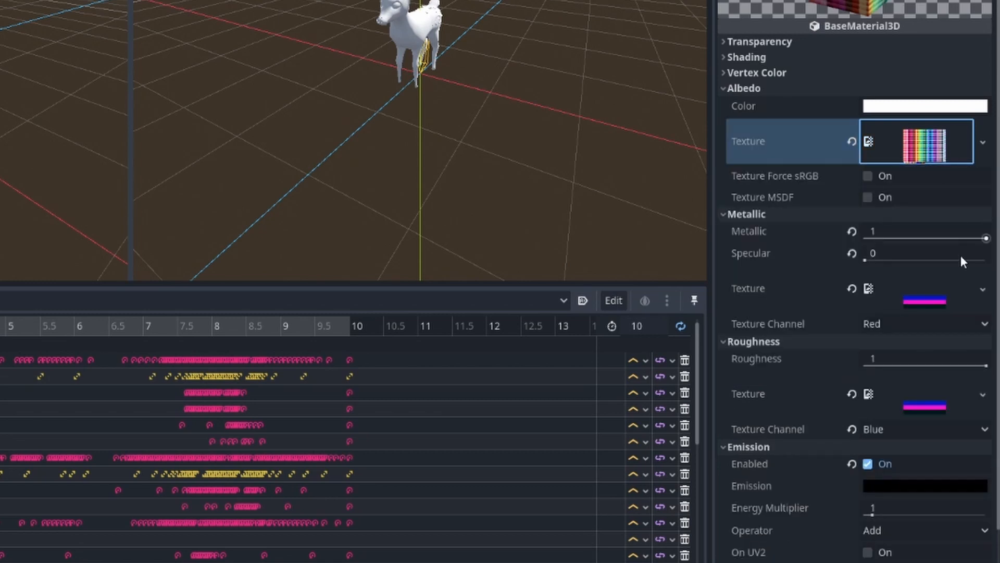
{"action": "left_click", "coordinate": [930, 301]}
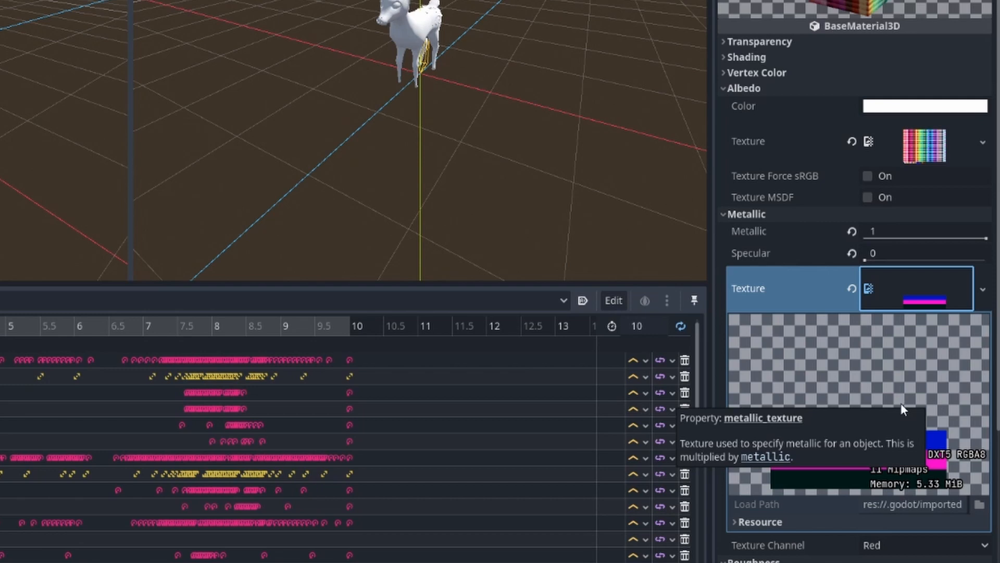
{"action": "left_click", "coordinate": [917, 298]}
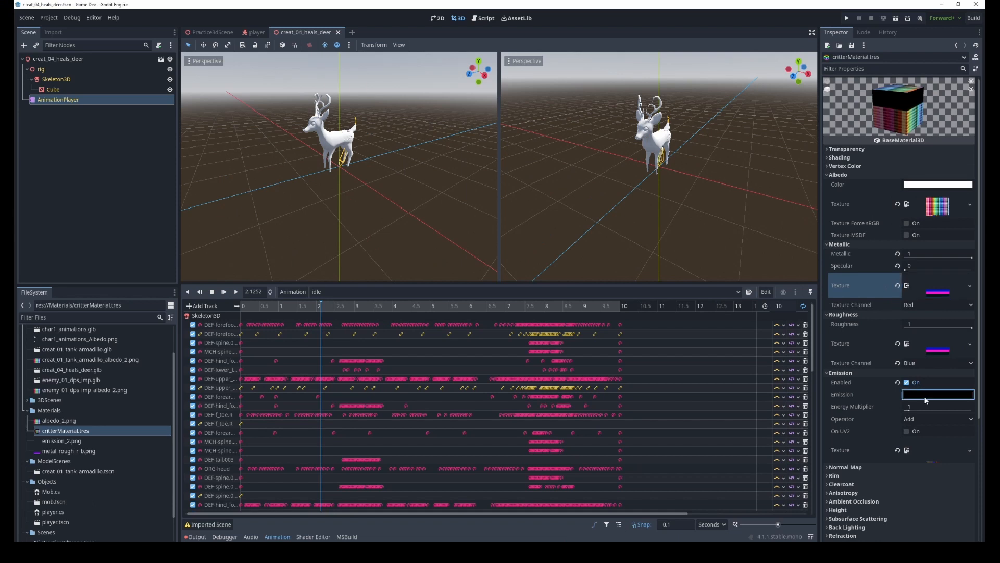
{"action": "left_click", "coordinate": [912, 449]}
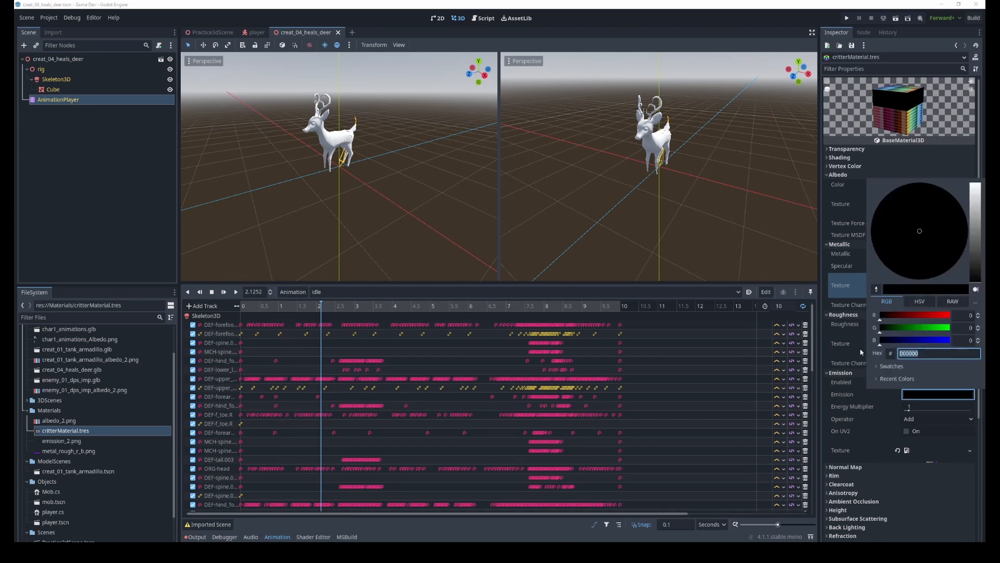
{"action": "left_click", "coordinate": [845, 348]}
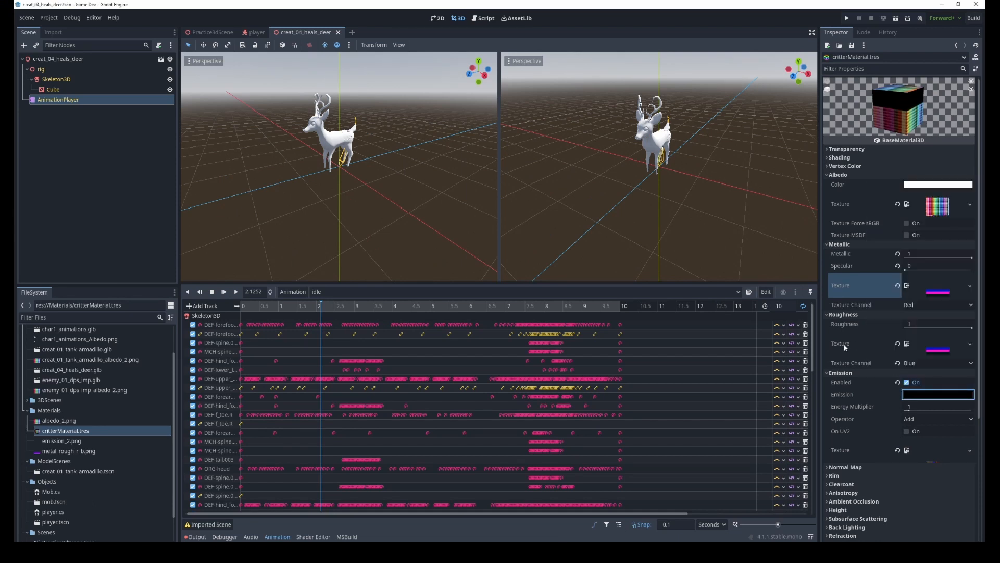
{"action": "left_click", "coordinate": [938, 451]}
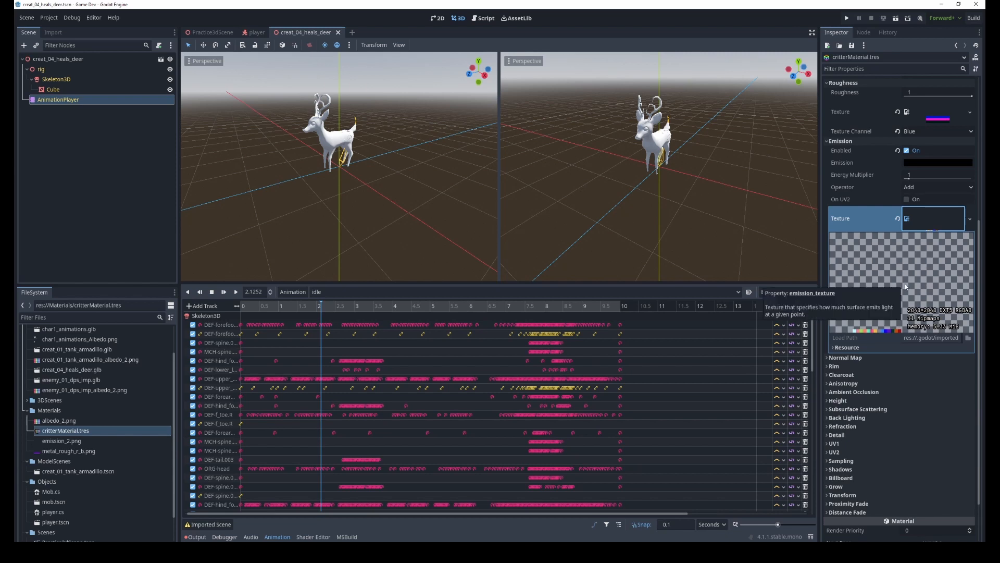
{"action": "left_click", "coordinate": [932, 219]}
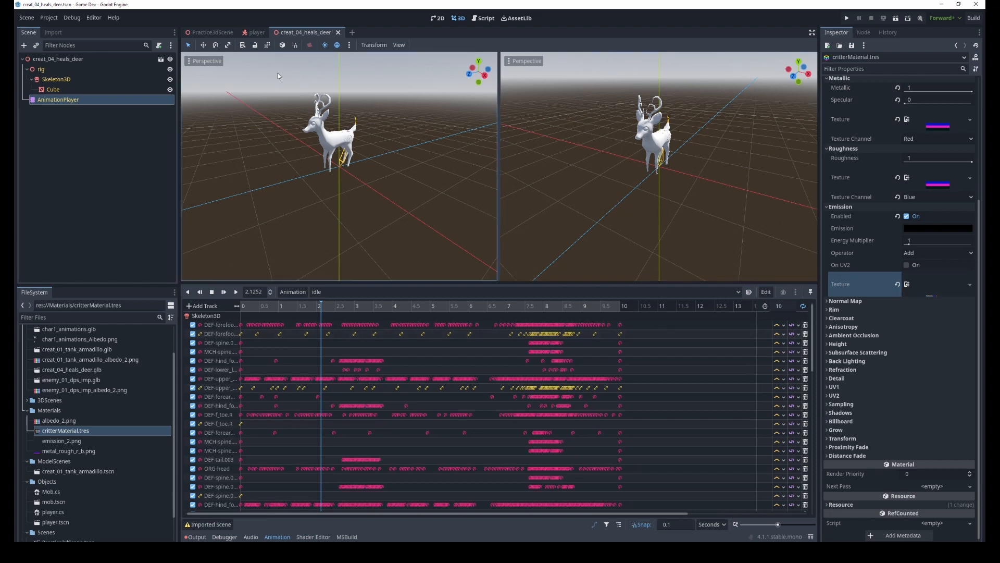
Apply critterMaterial.tres to the deer's mesh and save the deer scene
{"action": "left_click", "coordinate": [97, 91]}
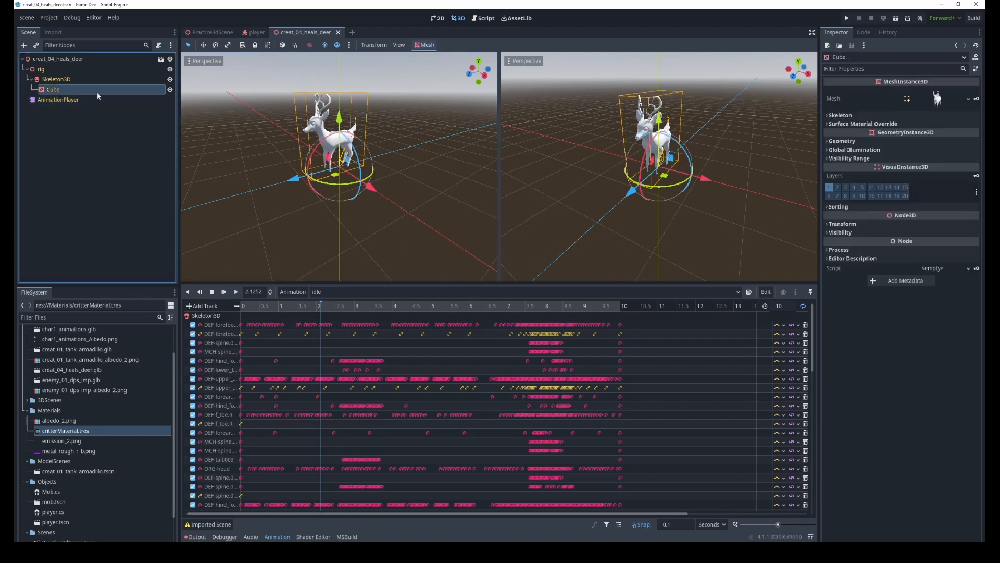
{"action": "left_click", "coordinate": [327, 245]}
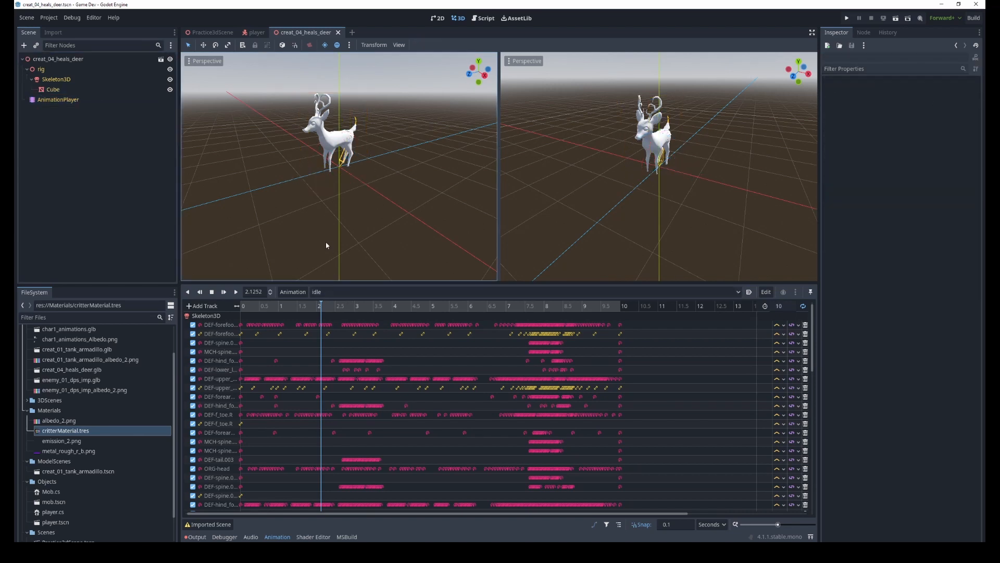
{"action": "left_click_drag", "start_coordinate": [66, 434], "coordinate": [333, 141]}
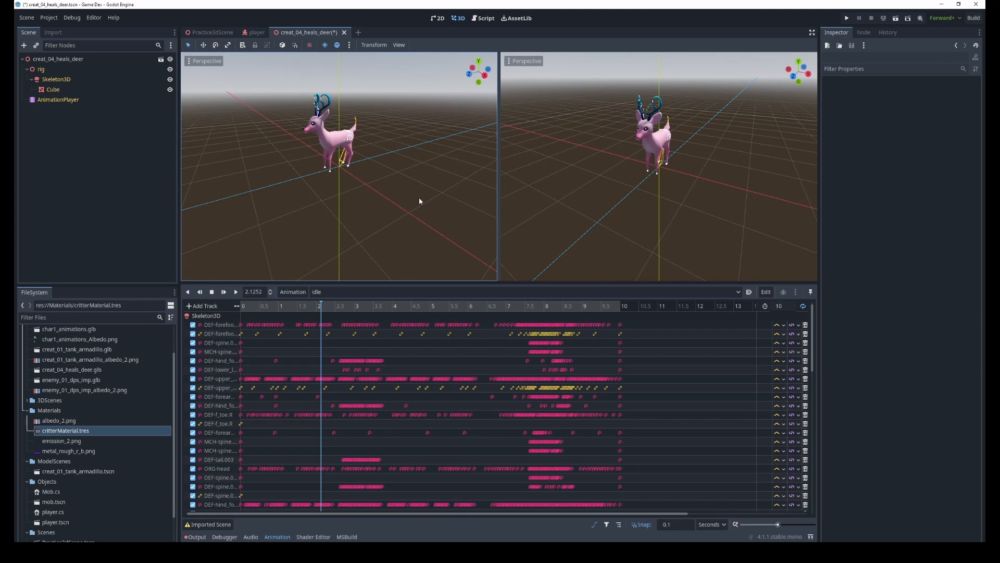
{"action": "key", "text": "ctrl+s"}
Instance creat_04_heals_deer.tscn under the root of Practice3dScene and move the deer along the Z axis, clear of the armadillo
{"action": "key", "text": "ctrl+Tab"}
{"action": "scroll", "coordinate": [30, 373], "scroll_direction": "down", "scroll_amount": 1}
{"action": "left_click", "coordinate": [27, 372]}
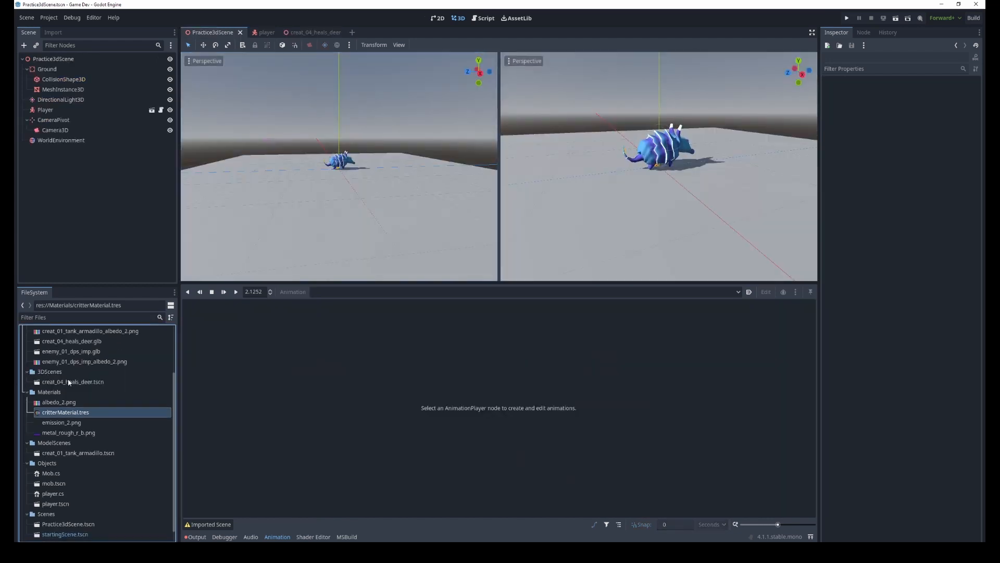
{"action": "left_click_drag", "start_coordinate": [69, 382], "coordinate": [60, 60]}
{"action": "left_click_drag", "start_coordinate": [287, 170], "coordinate": [261, 176]}
{"action": "left_click", "coordinate": [583, 211]}
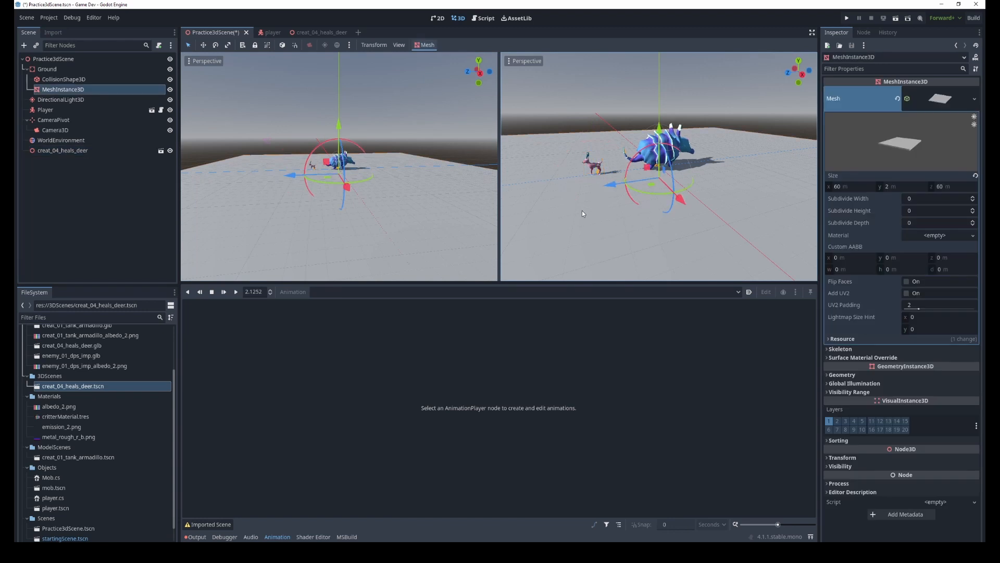
{"action": "left_click", "coordinate": [593, 169]}
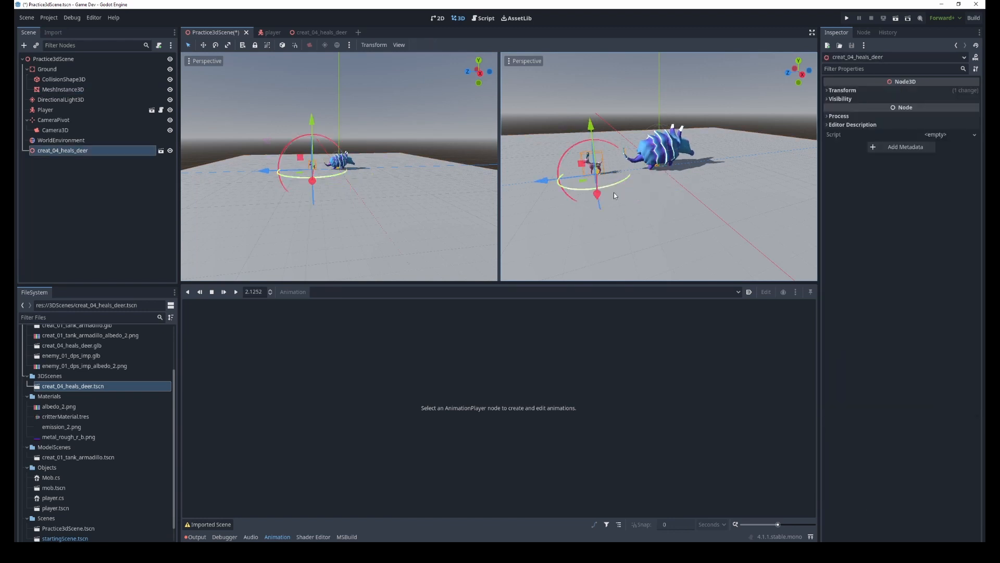
Preview Practice3dScene through Camera3D in the second viewport, try moving the camera, and undo the move
{"action": "left_click", "coordinate": [57, 131]}
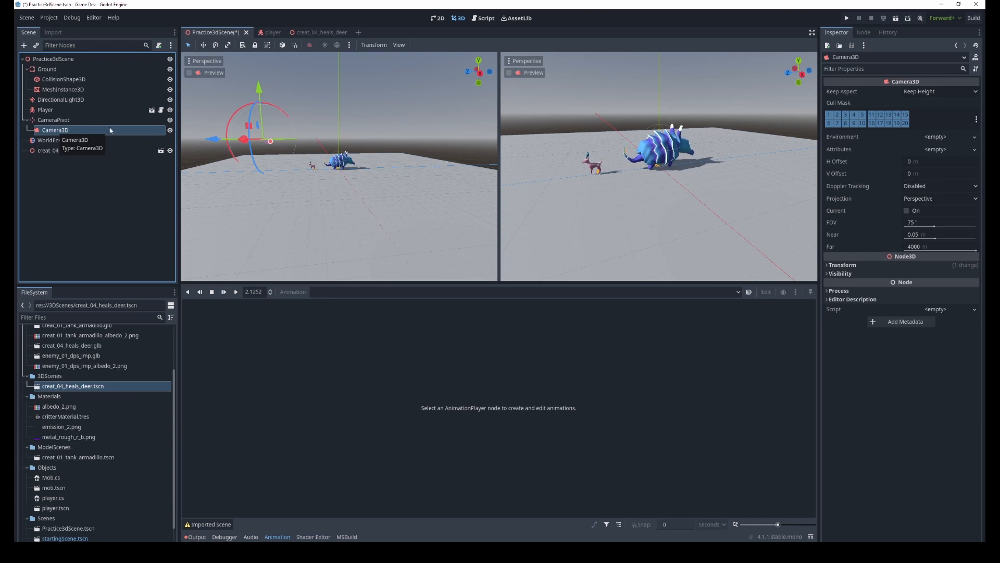
{"action": "left_click", "coordinate": [509, 73]}
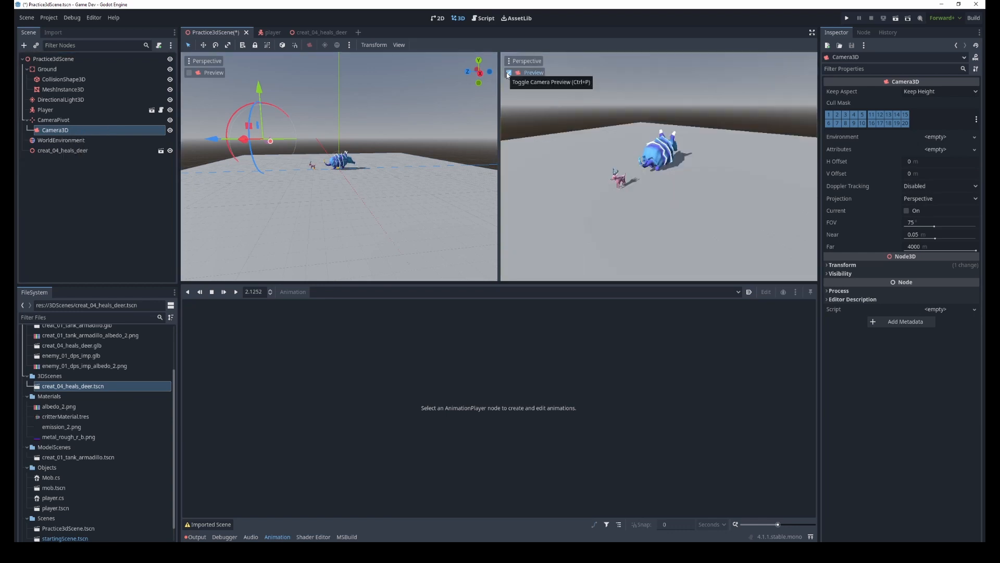
{"action": "mouse_move", "coordinate": [259, 86]}
{"action": "left_mouse_down"}
{"action": "mouse_move", "coordinate": [261, 109]}
{"action": "mouse_move", "coordinate": [266, 74]}
{"action": "mouse_move", "coordinate": [269, 110]}
{"action": "mouse_move", "coordinate": [272, 72]}
{"action": "left_mouse_up"}
{"action": "key", "text": "ctrl+z"}
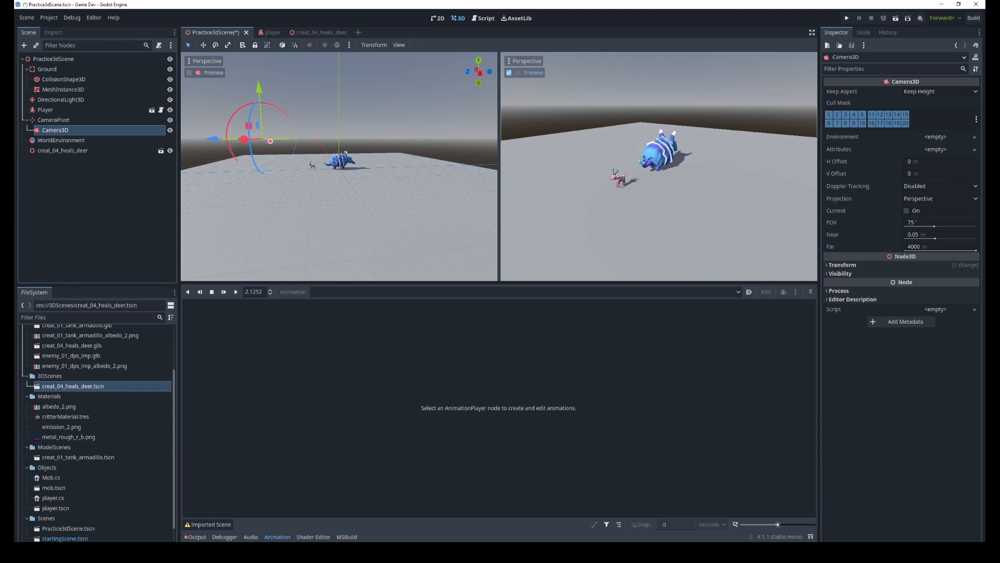
Examine the Background, Sky and Glow settings of the WorldEnvironment node
{"action": "left_click", "coordinate": [70, 140]}
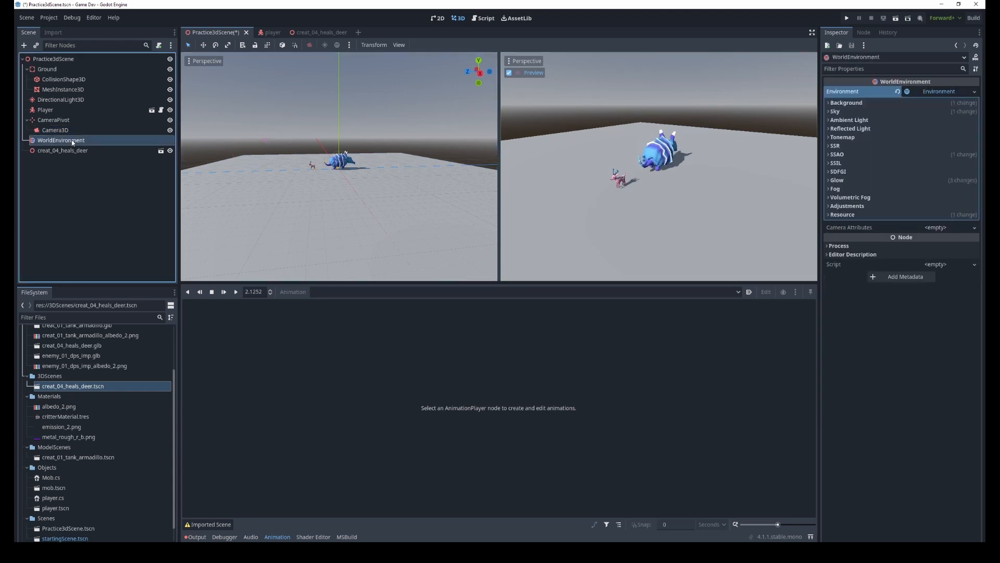
{"action": "left_click", "coordinate": [842, 103]}
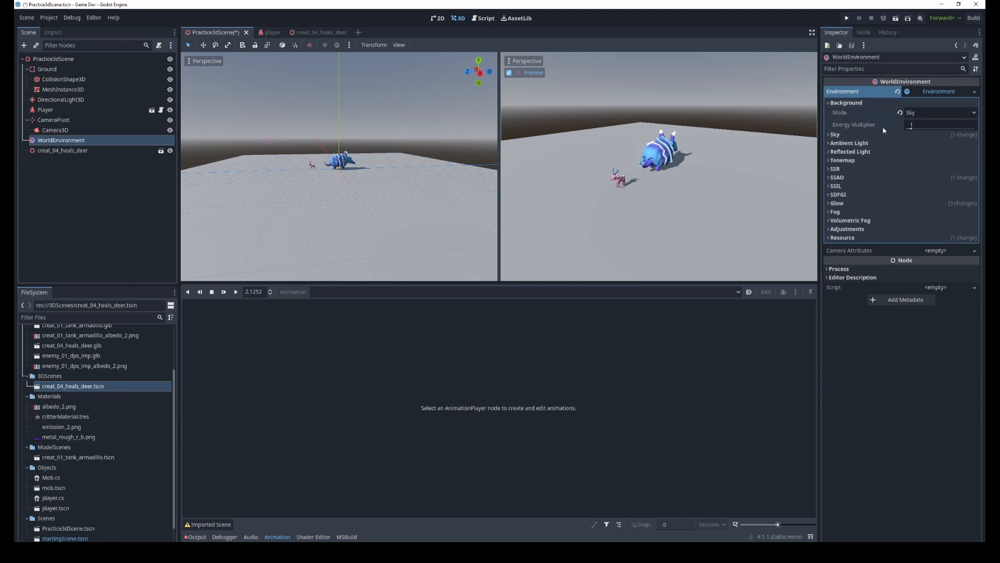
{"action": "left_click", "coordinate": [862, 134]}
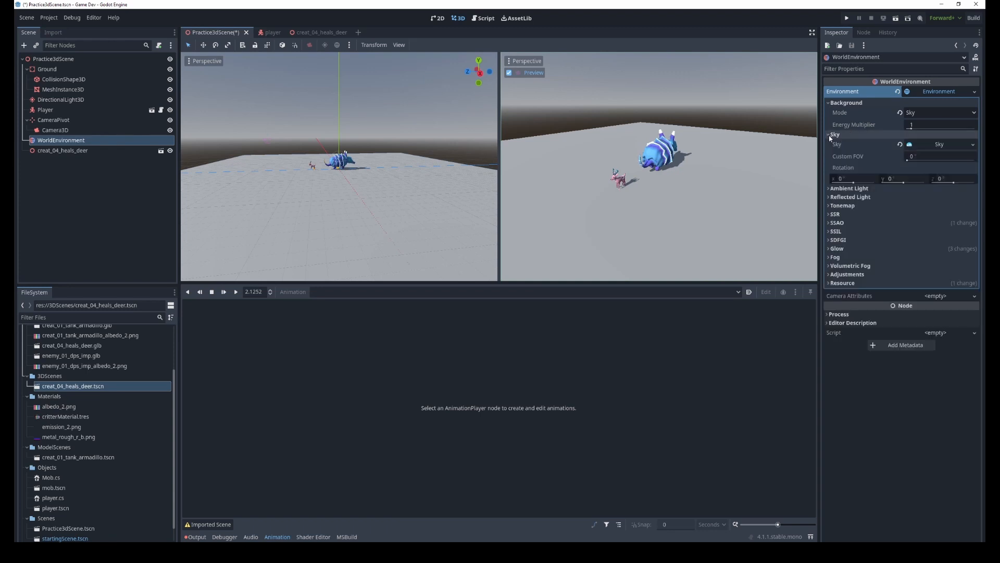
{"action": "left_click", "coordinate": [831, 249]}
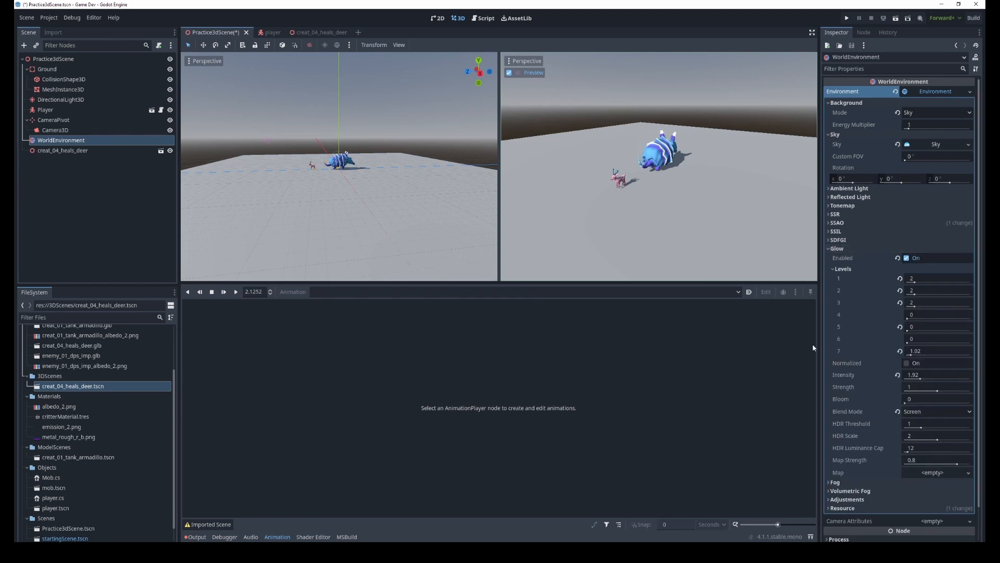
{"action": "scroll", "coordinate": [861, 332], "scroll_direction": "down", "scroll_amount": 2}
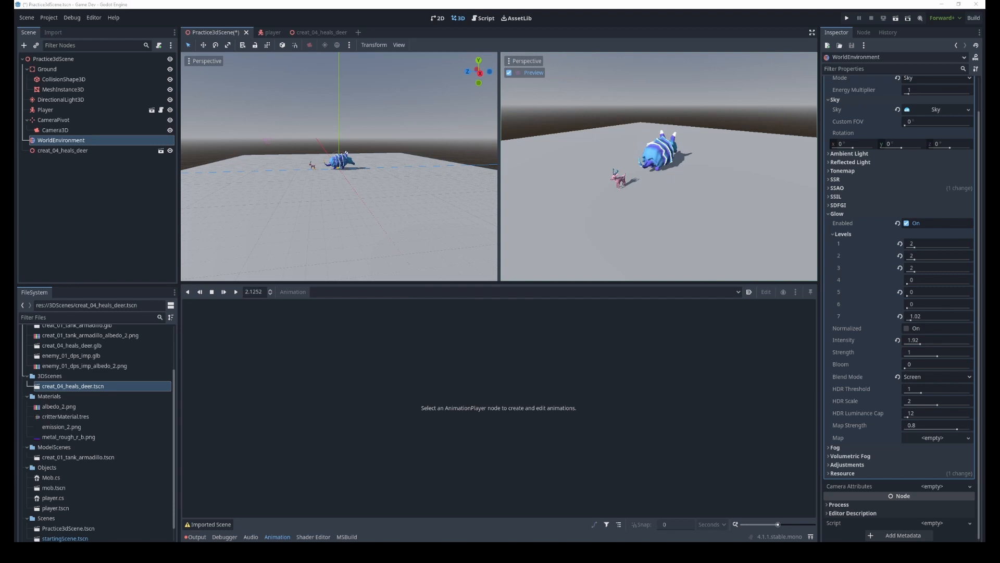
Add an AnimationTree node under the root of the creat_04_heals_deer scene
{"action": "left_click", "coordinate": [322, 33]}
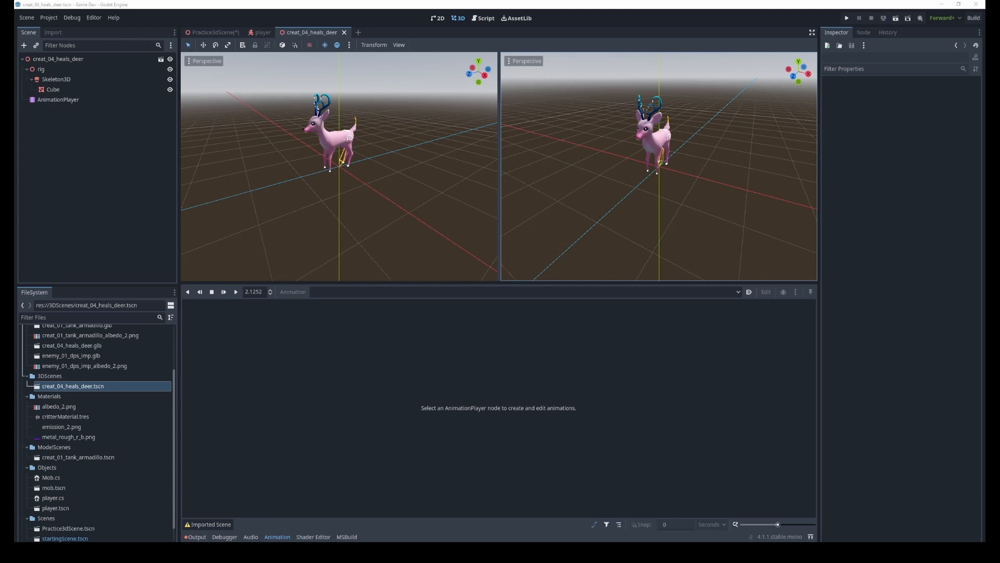
{"action": "left_click", "coordinate": [62, 100]}
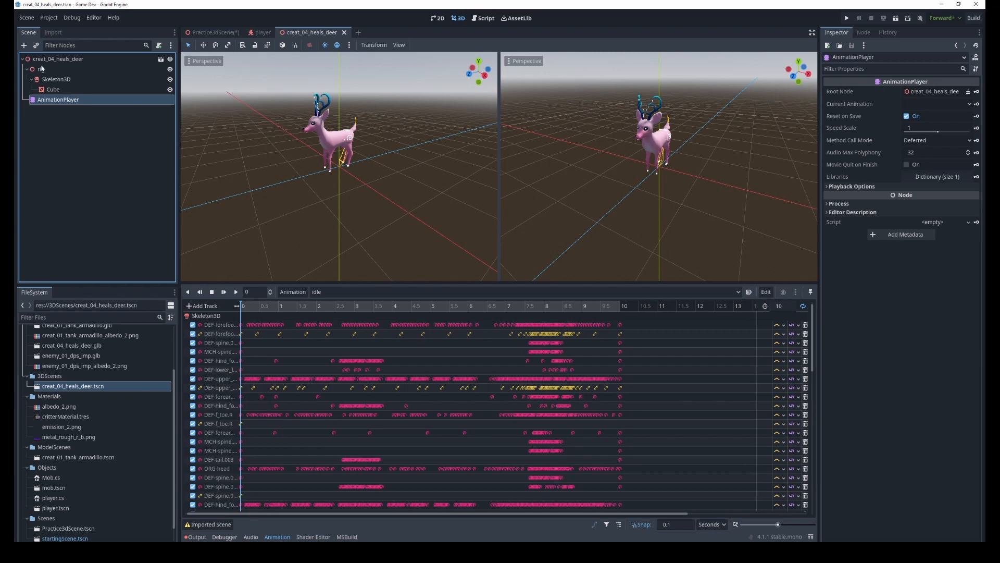
{"action": "right_click", "coordinate": [62, 61]}
{"action": "left_click", "coordinate": [95, 65]}
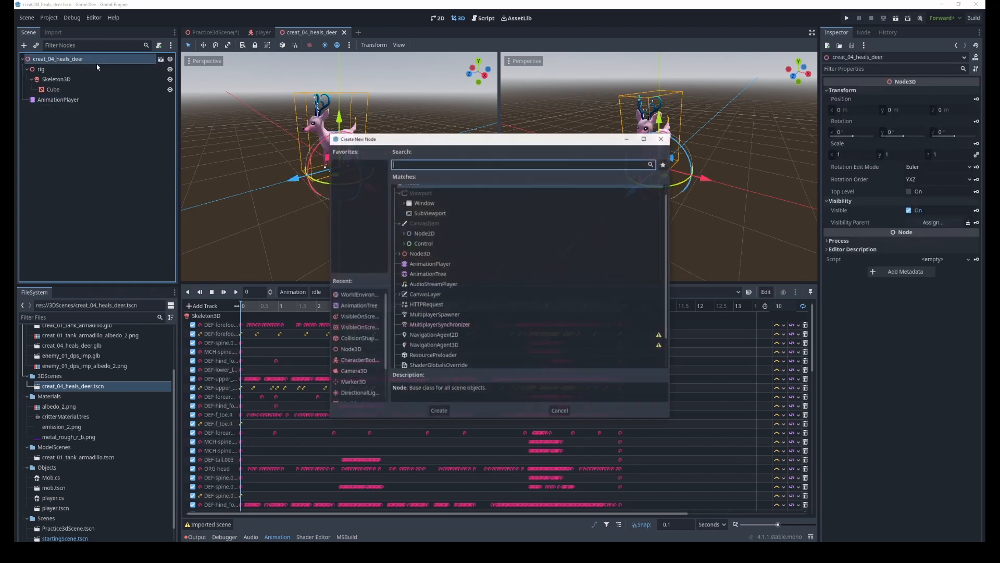
{"action": "type", "text": "animationtree"}
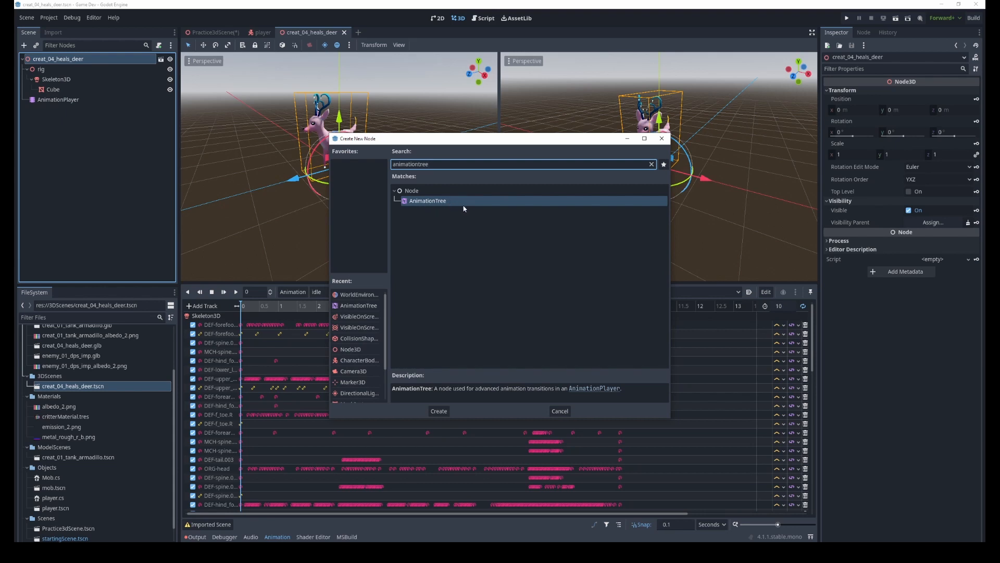
{"action": "double_click", "coordinate": [433, 203]}
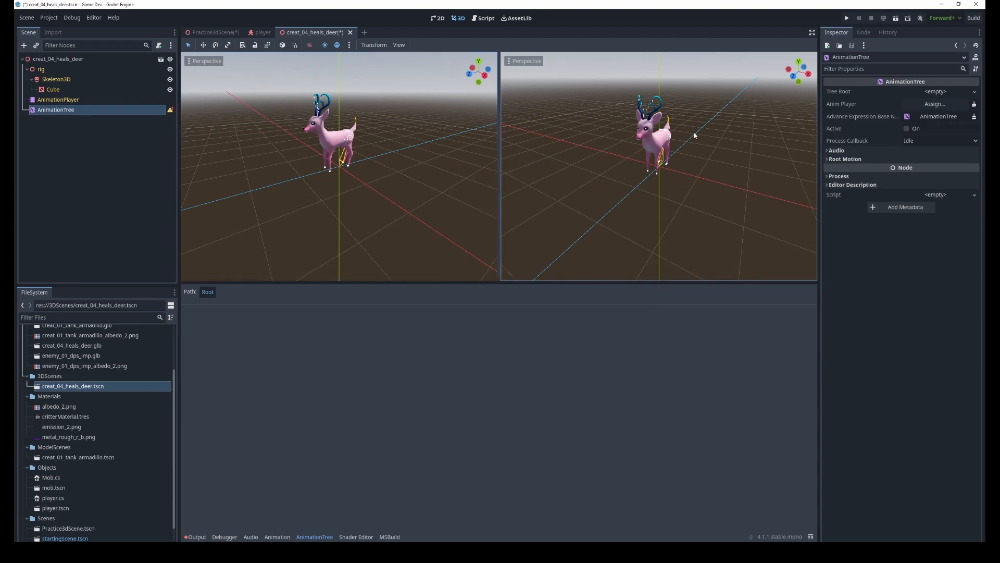
Set the AnimationTree's Tree Root to a new AnimationNodeBlendTree
{"action": "left_click", "coordinate": [964, 95]}
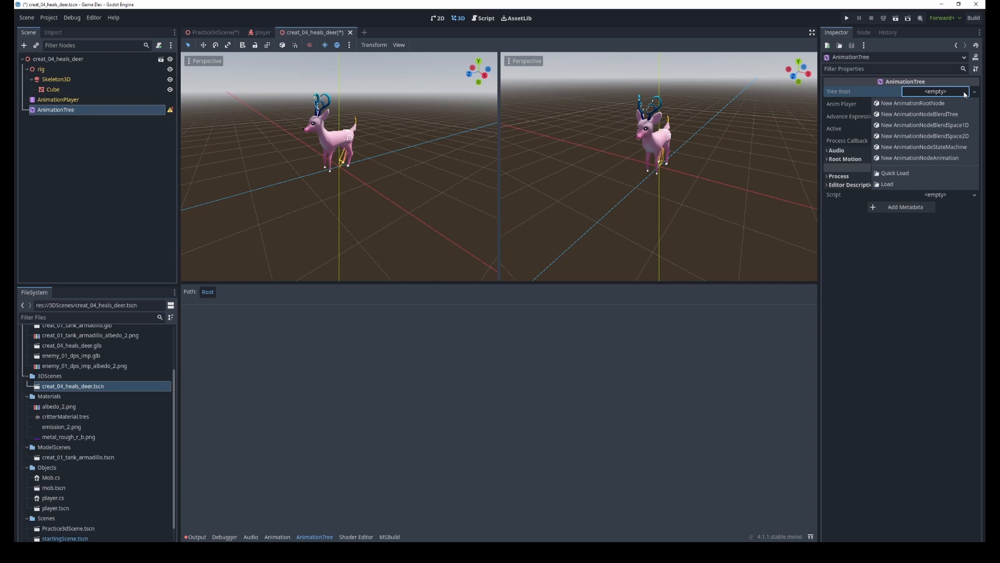
{"action": "left_click", "coordinate": [947, 117]}
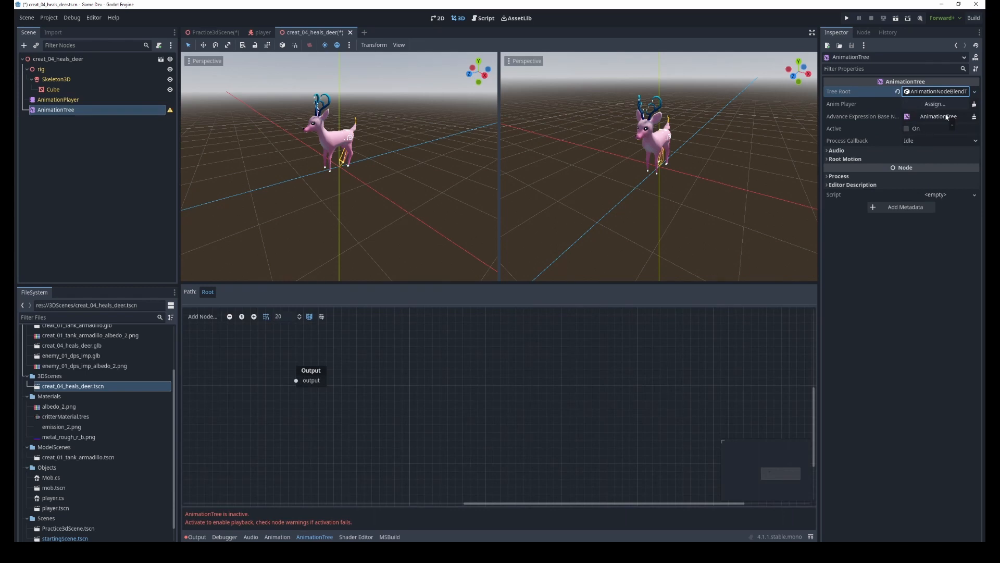
{"action": "middle_click_drag", "start_coordinate": [383, 411], "coordinate": [657, 424]}
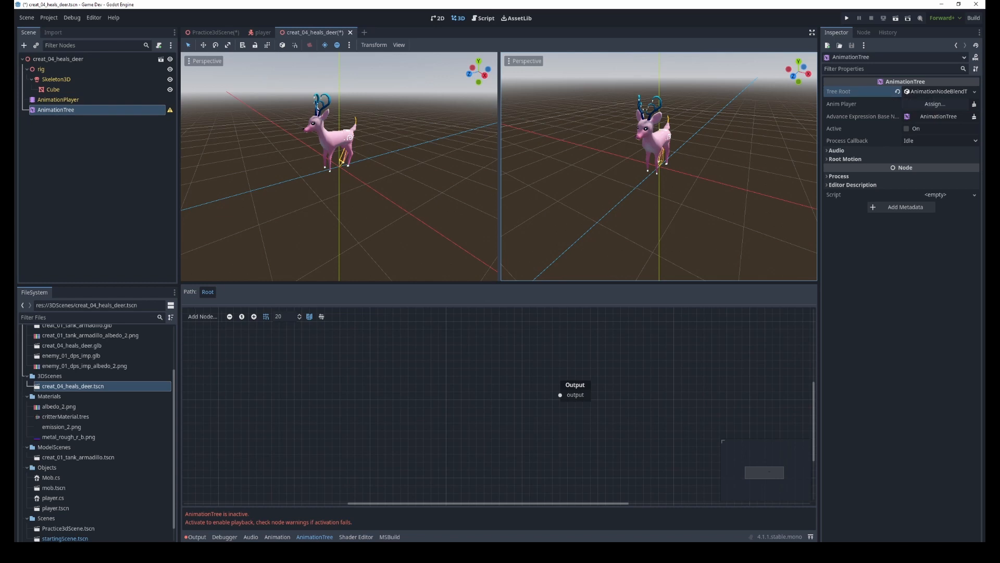
Try a new AnimationNodeStateMachine as the Tree Root and switch back to a new AnimationNodeBlendTree
{"action": "left_click", "coordinate": [975, 91]}
{"action": "left_click", "coordinate": [928, 148]}
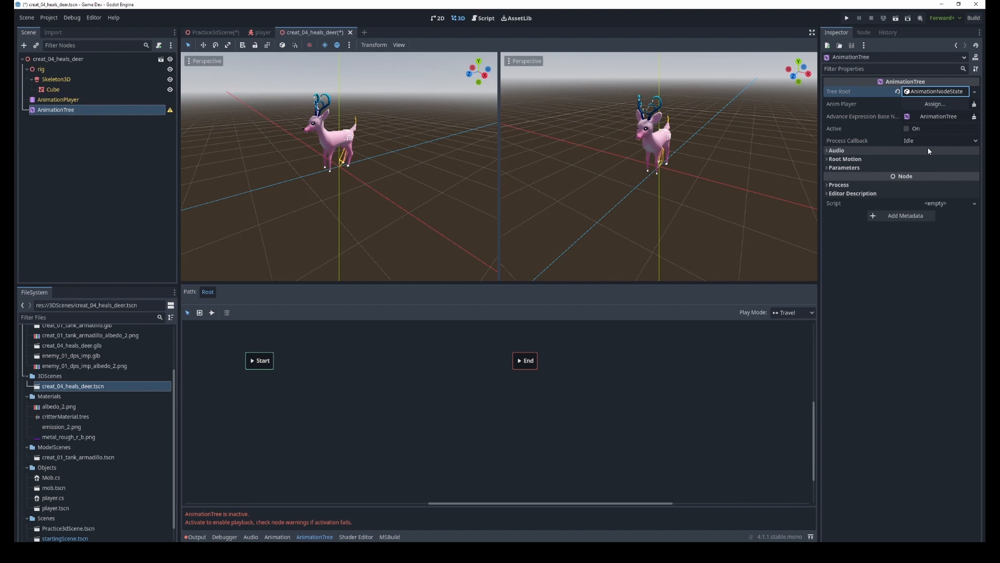
{"action": "left_click", "coordinate": [975, 92]}
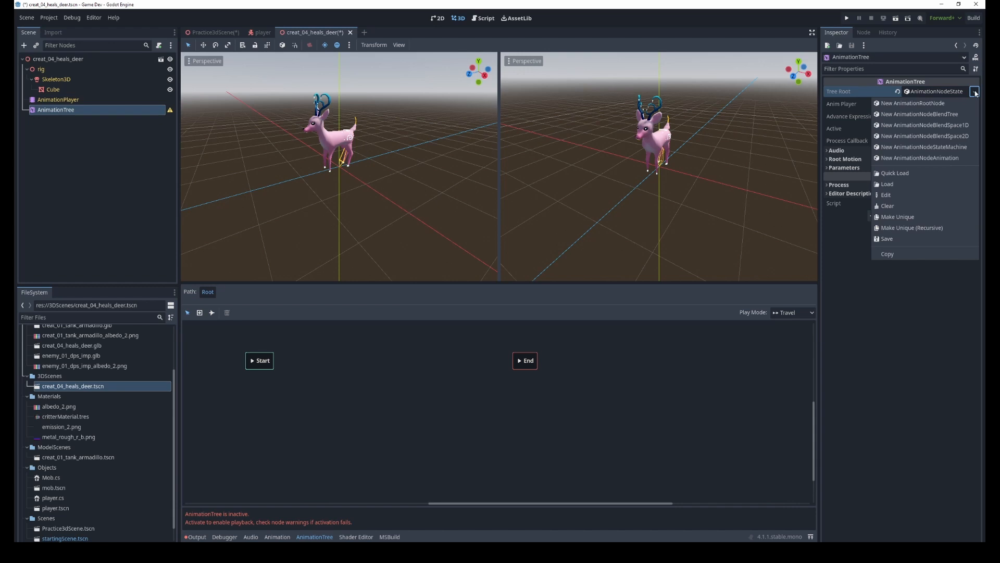
{"action": "left_click", "coordinate": [948, 115]}
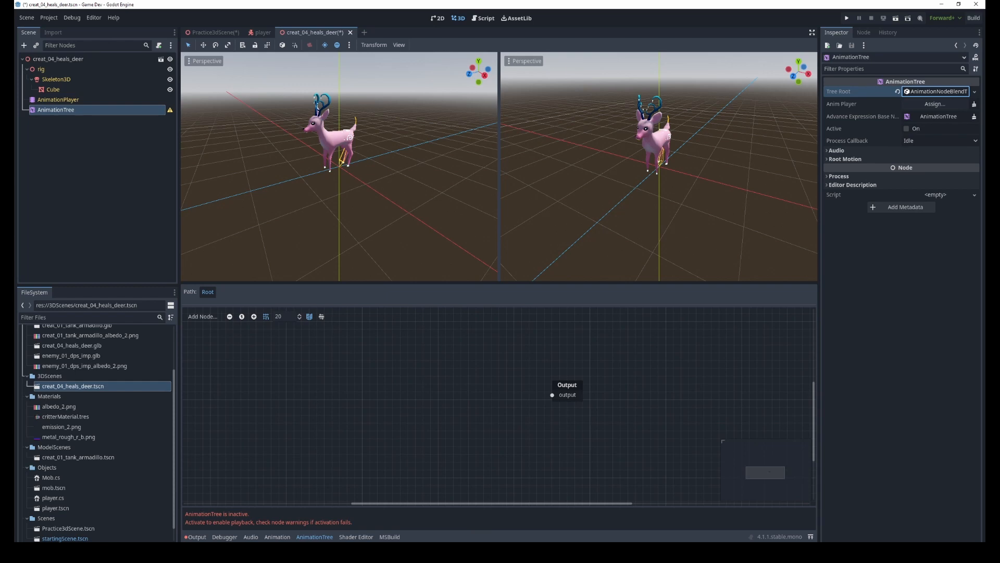
Assign AnimationPlayer as the AnimationTree's Anim Player and make the tree active
{"action": "left_click", "coordinate": [935, 104]}
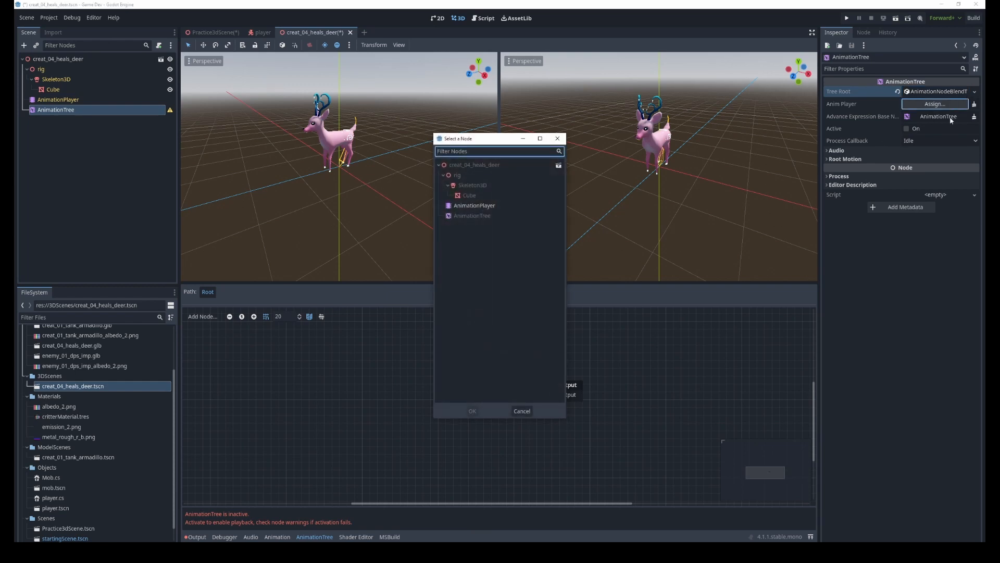
{"action": "left_click", "coordinate": [487, 207]}
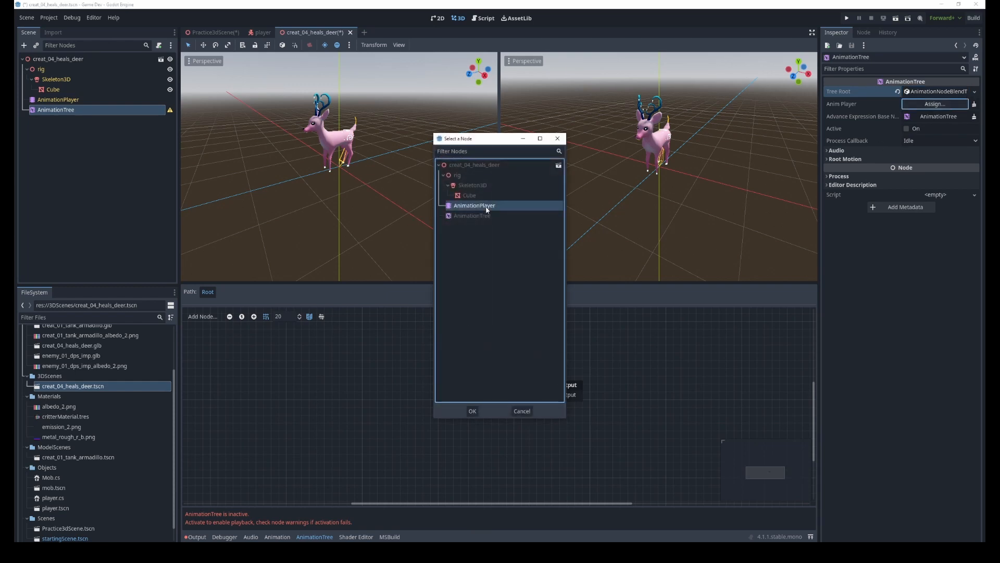
{"action": "left_click", "coordinate": [474, 412]}
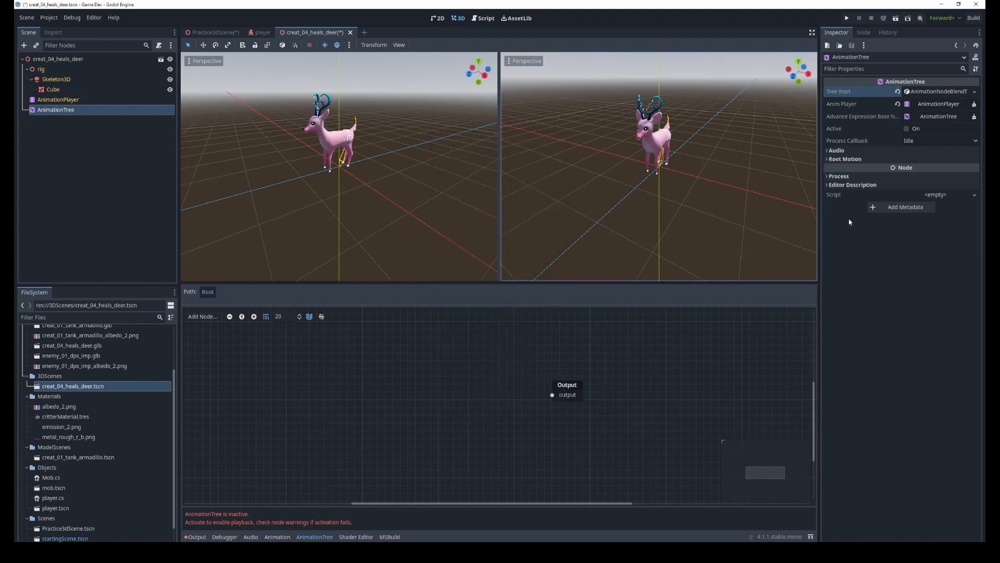
{"action": "left_click", "coordinate": [906, 129]}
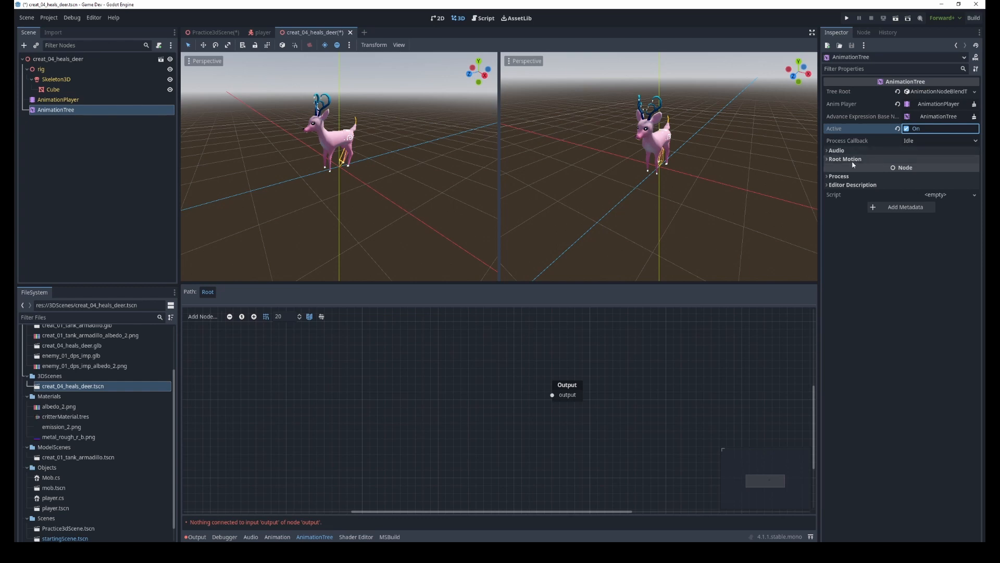
{"action": "left_click", "coordinate": [829, 159]}
{"action": "left_click", "coordinate": [829, 161]}
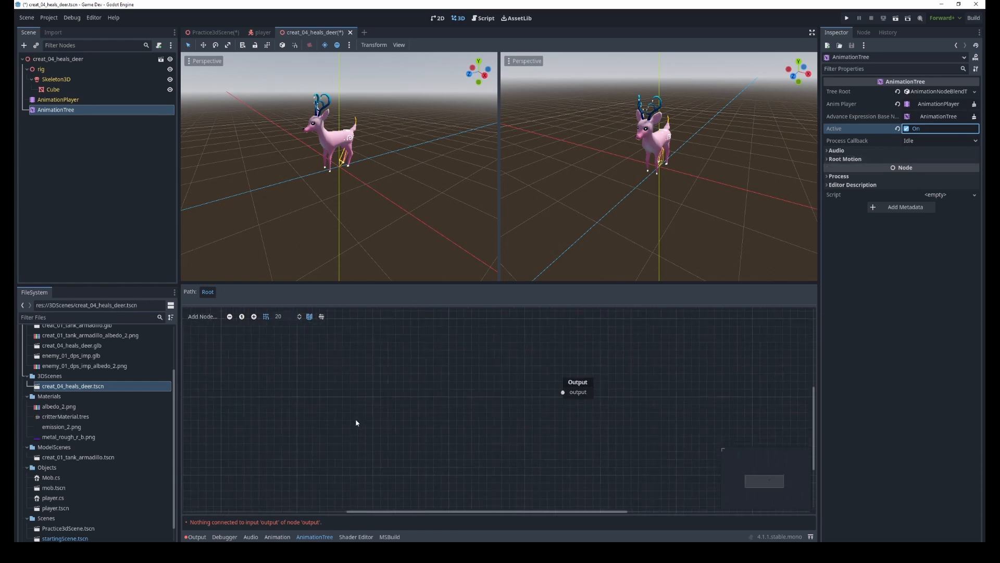
Add an Animation node playing idle to the blend tree and connect it to the Output node
{"action": "right_click", "coordinate": [367, 361]}
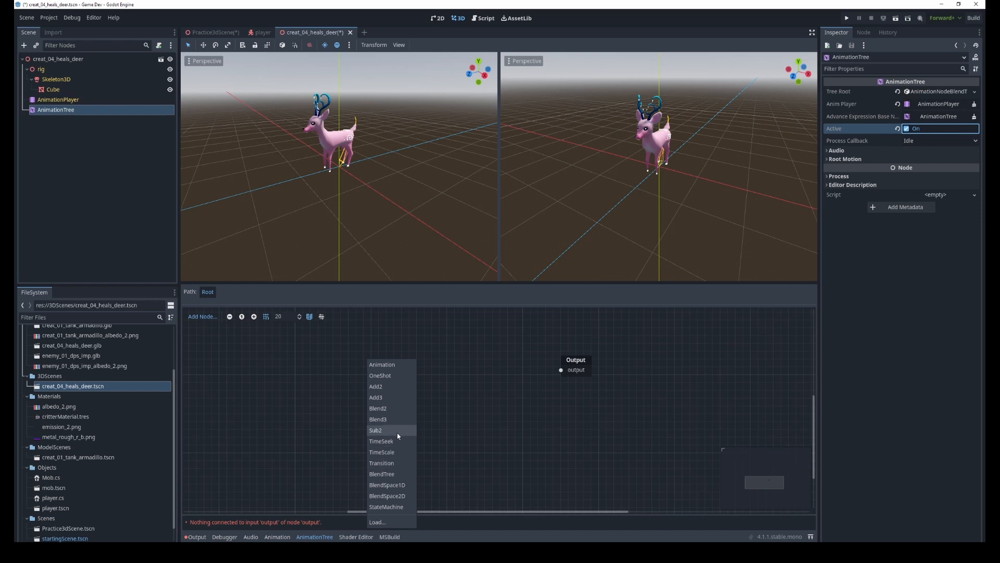
{"action": "left_click", "coordinate": [387, 365]}
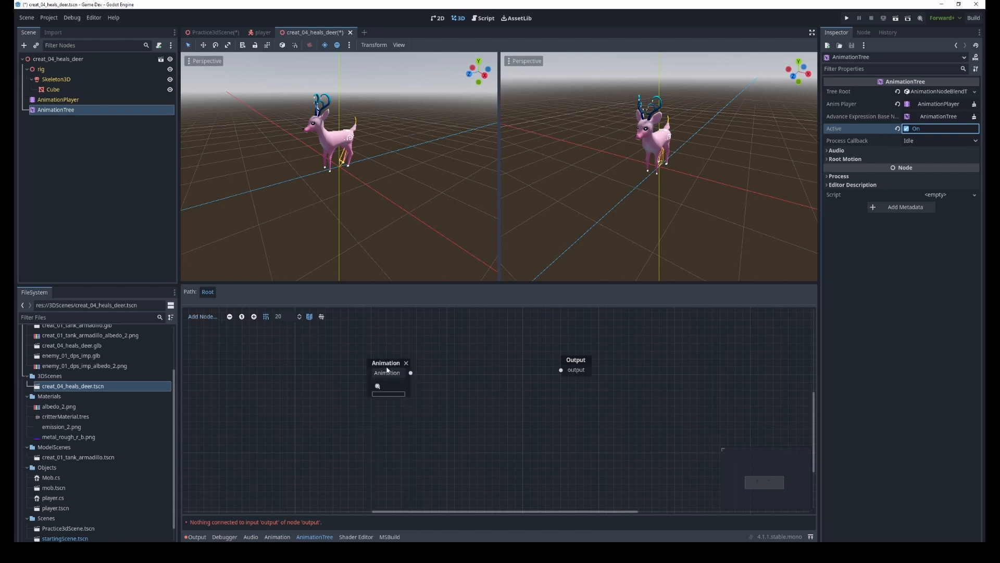
{"action": "left_click_drag", "start_coordinate": [387, 366], "coordinate": [377, 343]}
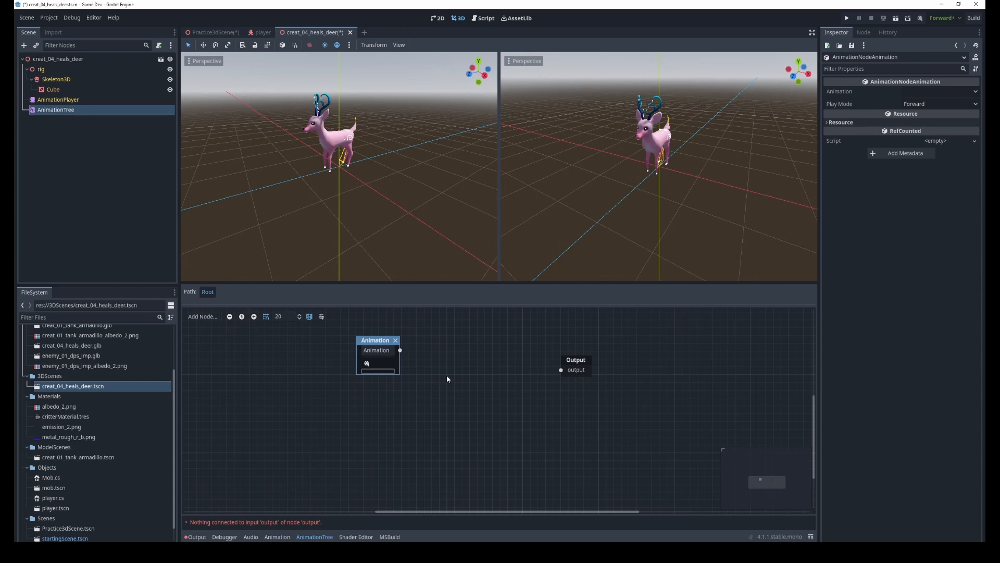
{"action": "left_click", "coordinate": [367, 364]}
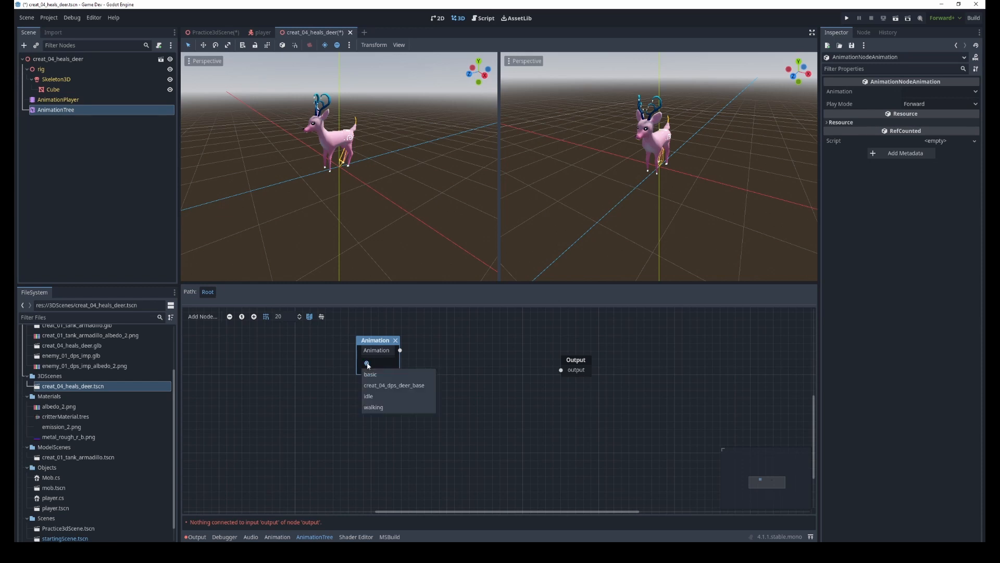
{"action": "left_click", "coordinate": [372, 397]}
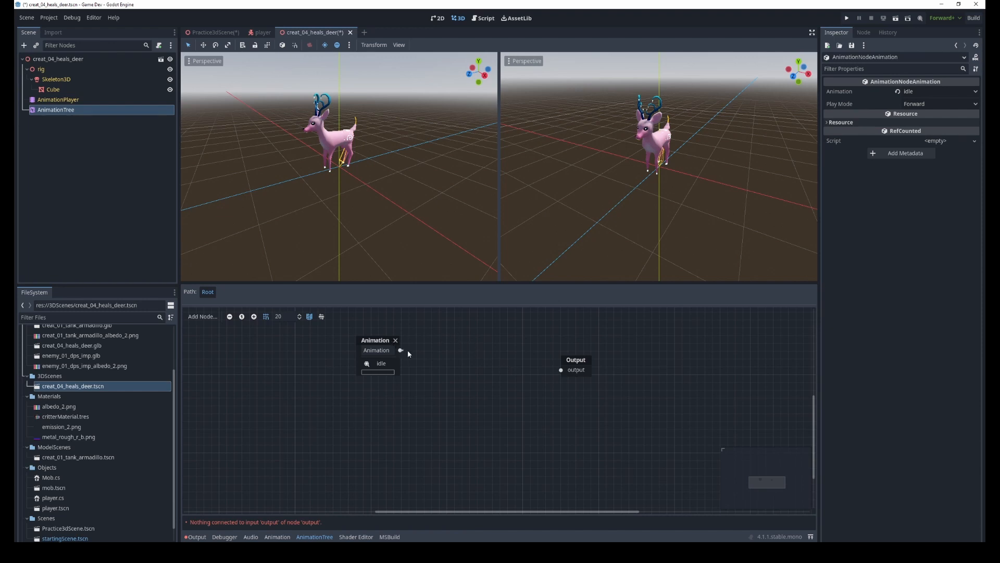
{"action": "left_click_drag", "start_coordinate": [408, 351], "coordinate": [560, 370]}
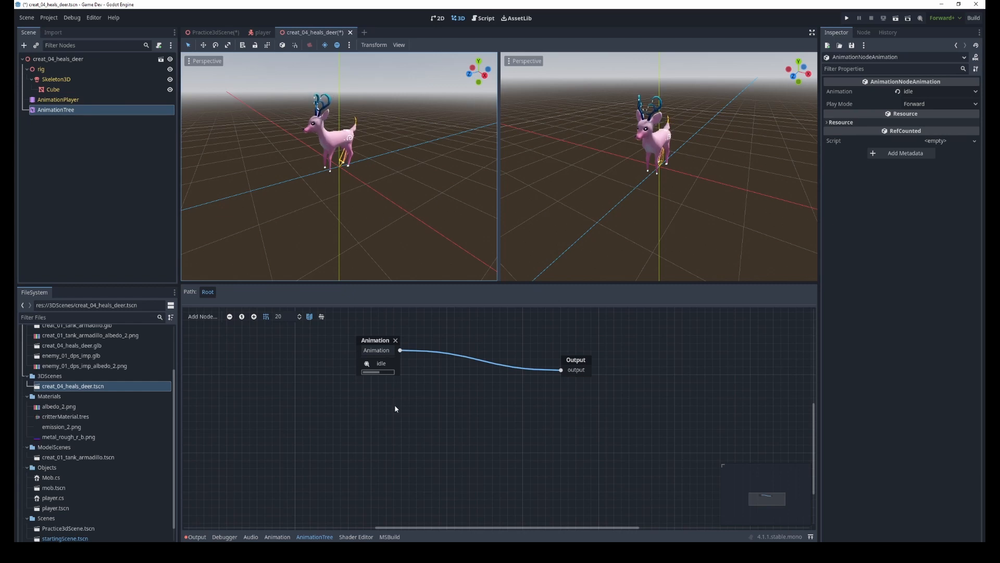
Add a second Animation node playing walking and align it below the idle node
{"action": "right_click", "coordinate": [380, 380]}
{"action": "left_click", "coordinate": [392, 388]}
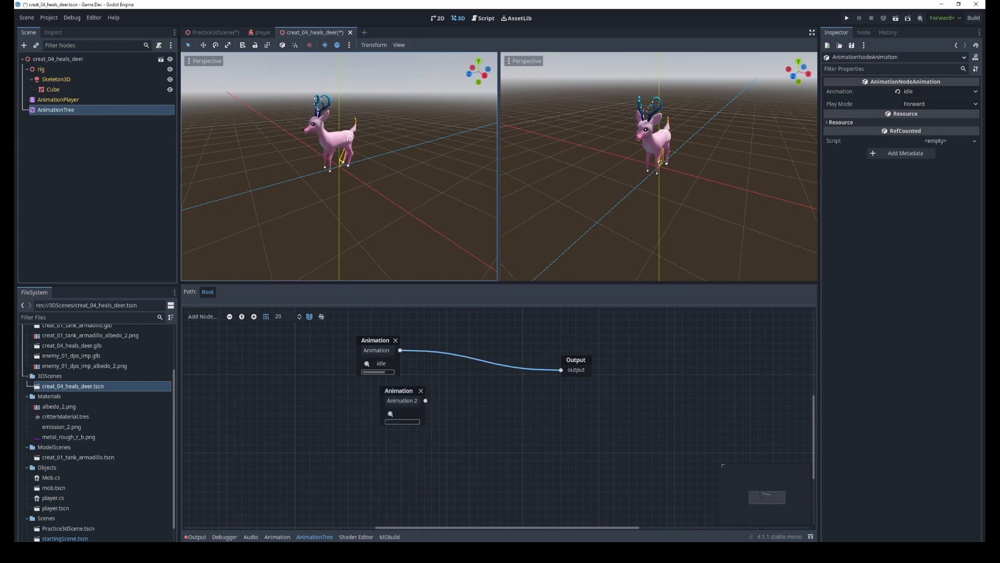
{"action": "left_click", "coordinate": [391, 415]}
{"action": "left_click", "coordinate": [393, 452]}
{"action": "left_click_drag", "start_coordinate": [399, 394], "coordinate": [373, 390]}
Add a third Animation node playing basic and align it below the walking node
{"action": "right_click", "coordinate": [379, 448]}
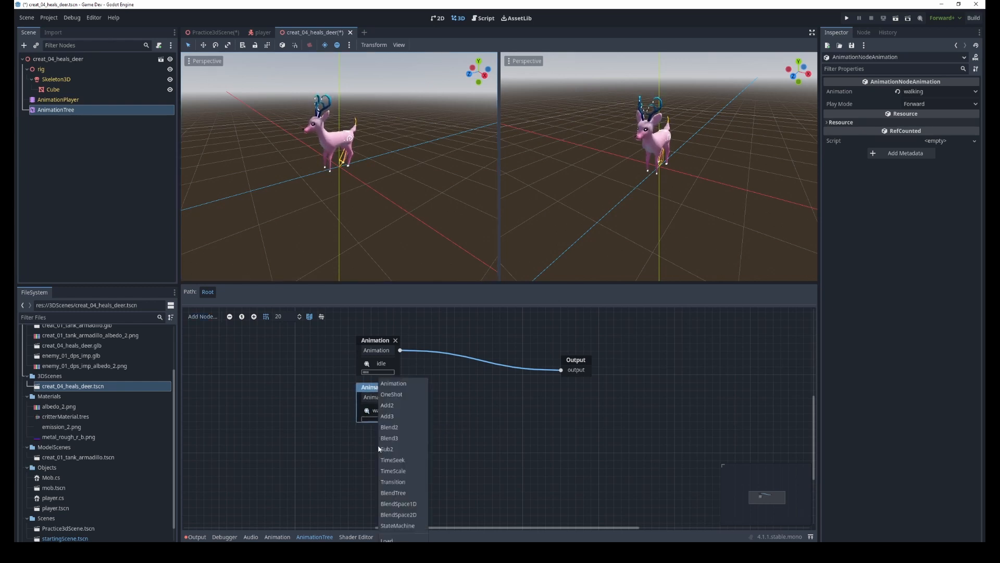
{"action": "left_click", "coordinate": [394, 383]}
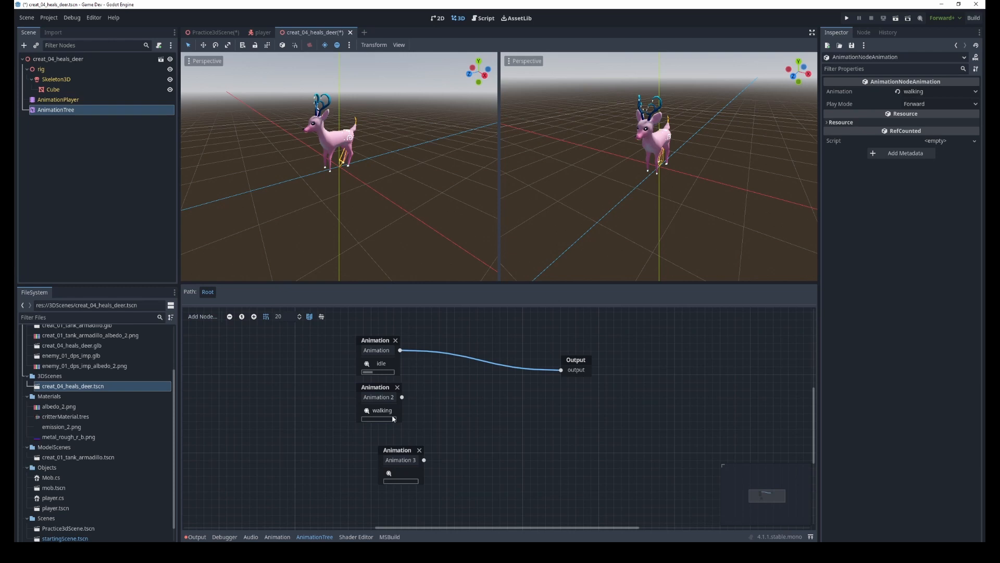
{"action": "left_click", "coordinate": [390, 473]}
{"action": "left_click", "coordinate": [390, 484]}
{"action": "left_click_drag", "start_coordinate": [401, 454], "coordinate": [378, 446]}
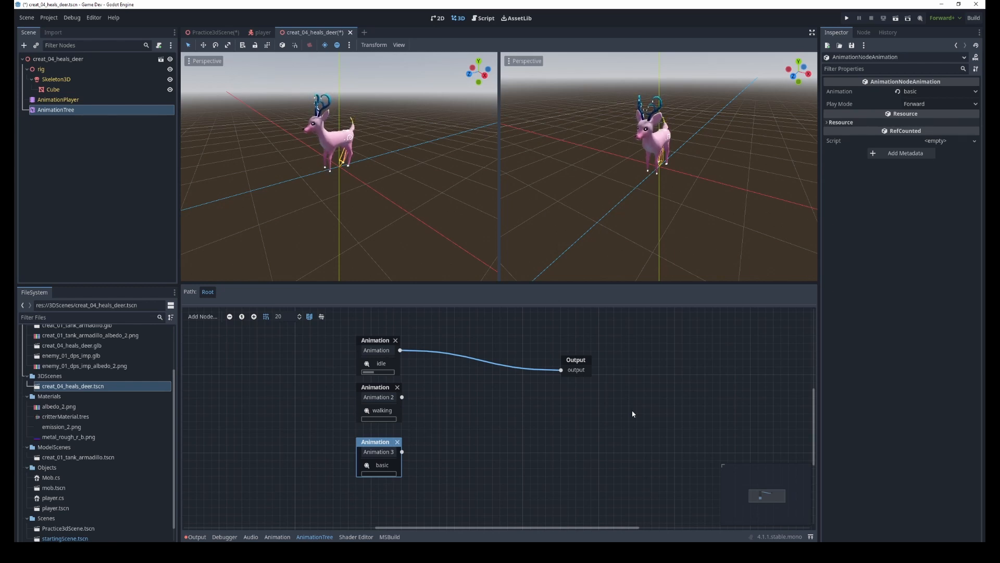
{"action": "left_click", "coordinate": [503, 406]}
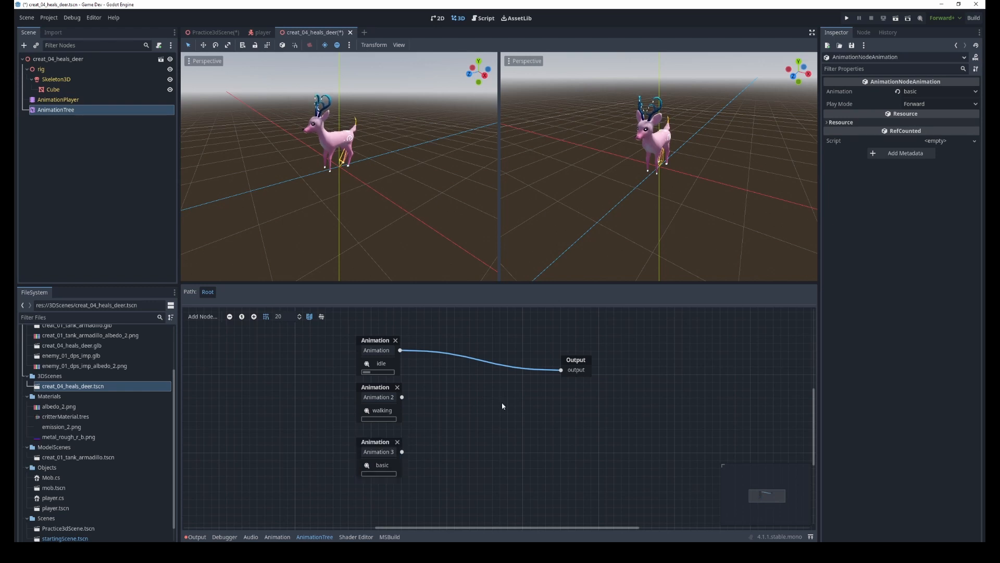
Add a TimeScale node and route the walking animation through it to the Output node in place of idle
{"action": "right_click", "coordinate": [446, 394]}
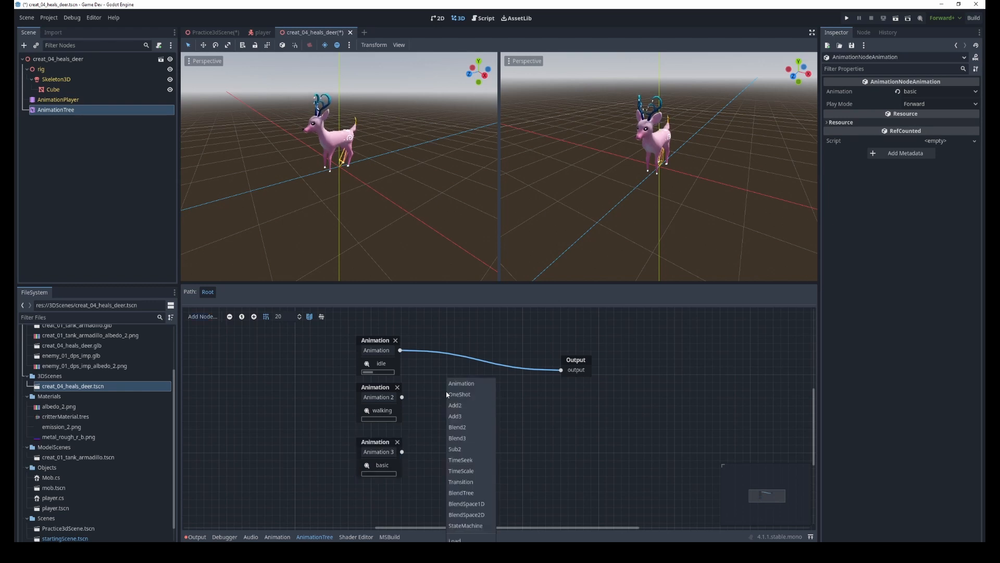
{"action": "left_click", "coordinate": [467, 470]}
{"action": "left_click_drag", "start_coordinate": [467, 397], "coordinate": [562, 373]}
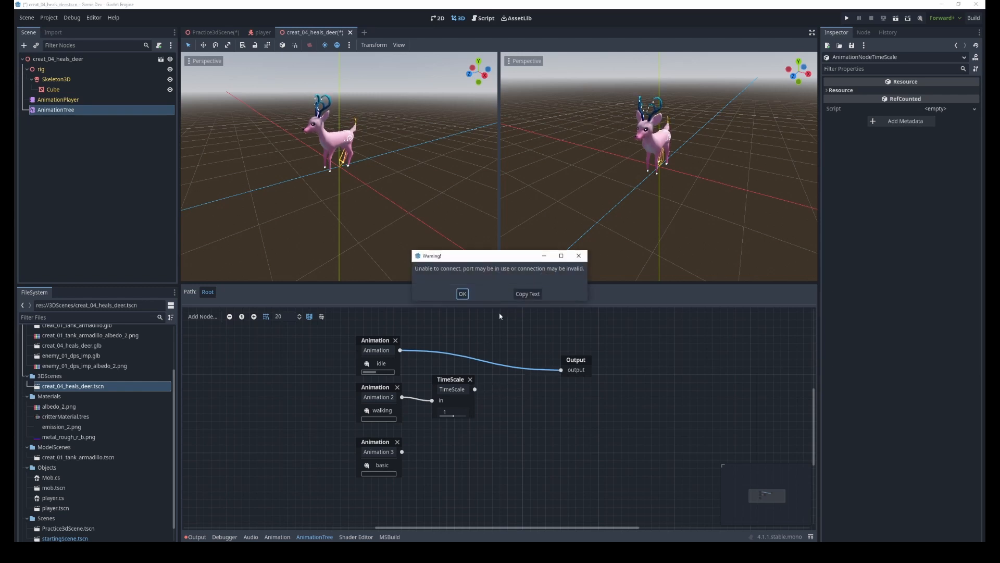
{"action": "left_click", "coordinate": [463, 293]}
{"action": "mouse_move", "coordinate": [556, 372]}
{"action": "left_mouse_down"}
{"action": "mouse_move", "coordinate": [462, 342]}
{"action": "mouse_move", "coordinate": [462, 402]}
{"action": "mouse_move", "coordinate": [561, 370]}
{"action": "left_mouse_up"}
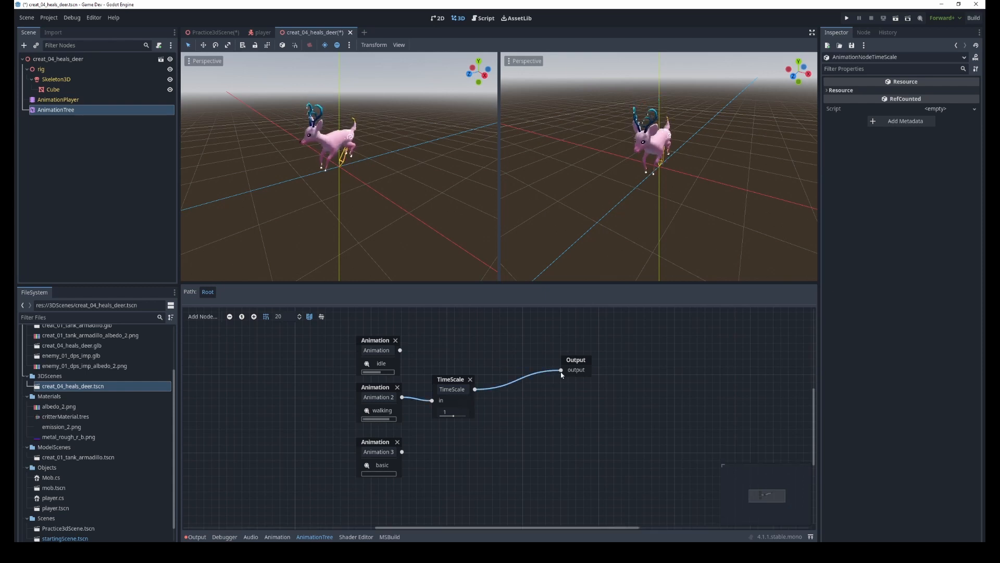
{"action": "left_click_drag", "start_coordinate": [457, 418], "coordinate": [454, 417]}
Add a Transition node and arrange it between the TimeScale node and the Output node, moving Output farther out
{"action": "right_click", "coordinate": [532, 424]}
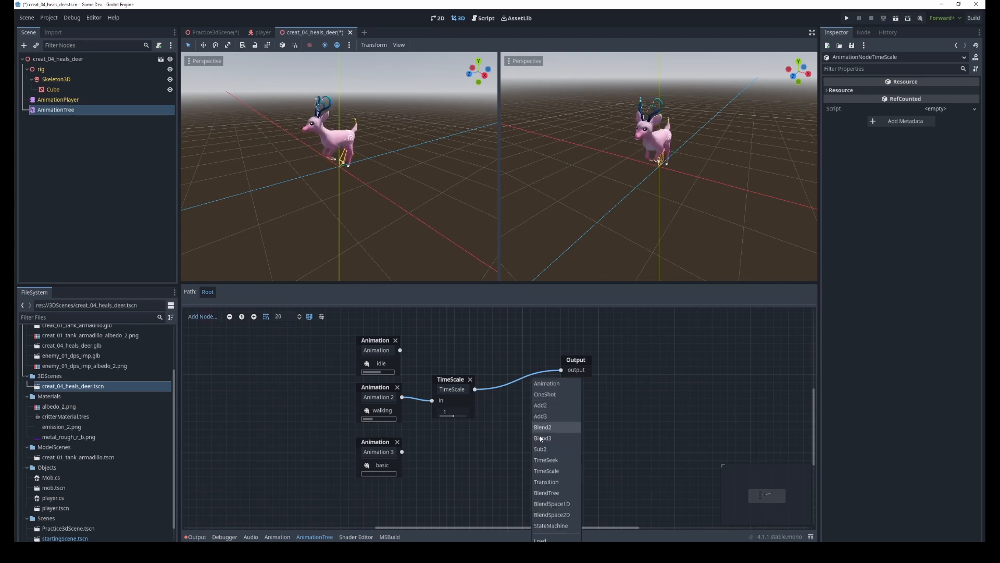
{"action": "left_click", "coordinate": [557, 481]}
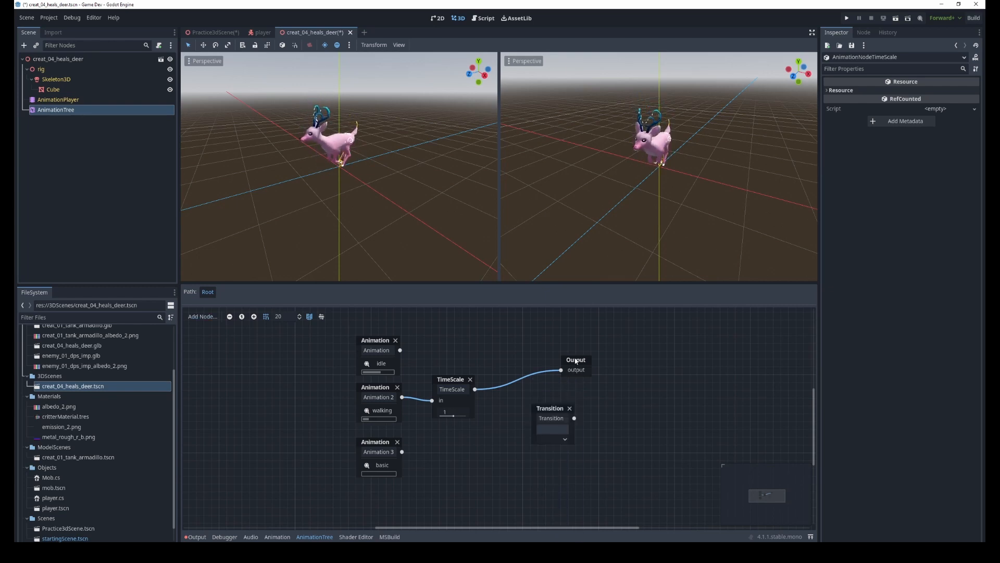
{"action": "left_click_drag", "start_coordinate": [575, 358], "coordinate": [621, 364]}
{"action": "left_click_drag", "start_coordinate": [551, 410], "coordinate": [542, 381]}
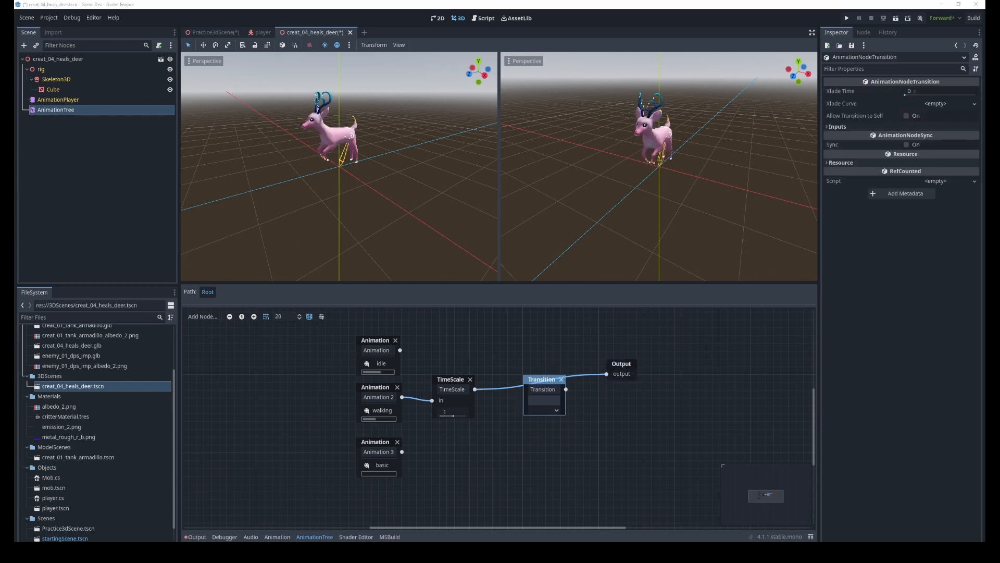
Add two inputs to the Transition node and name them is_moving and is_idle
{"action": "left_click", "coordinate": [837, 126]}
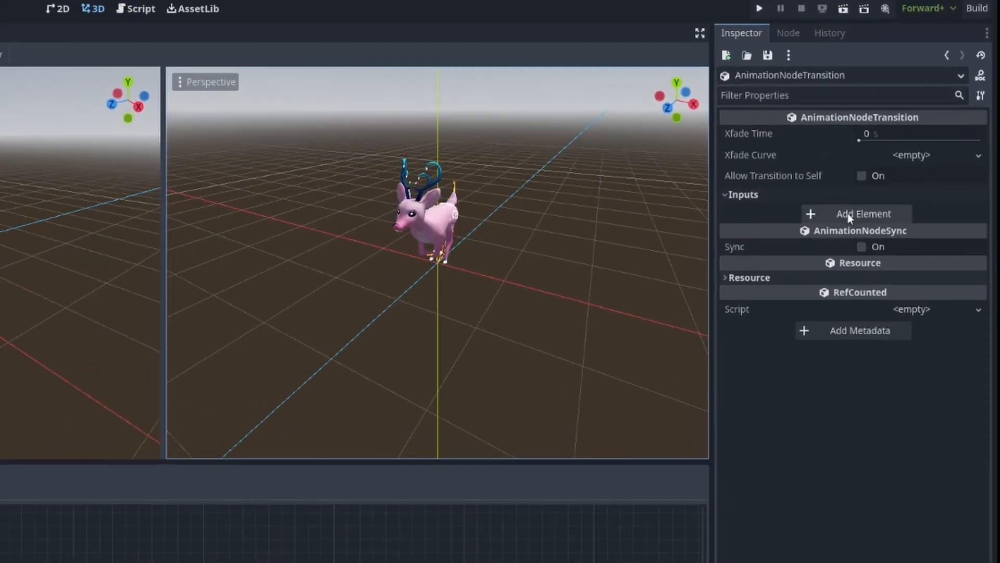
{"action": "left_click", "coordinate": [886, 221]}
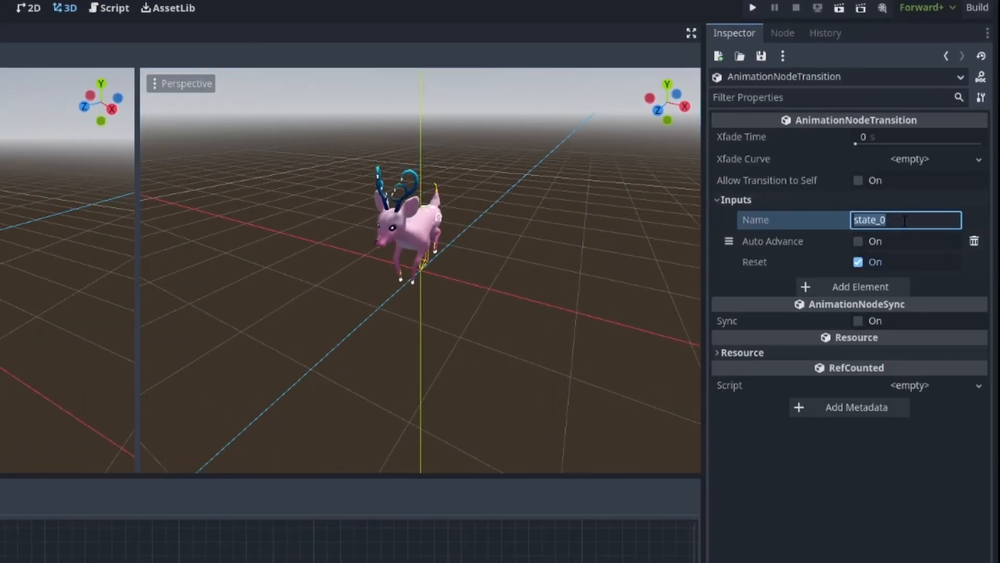
{"action": "type", "text": "is_moving"}
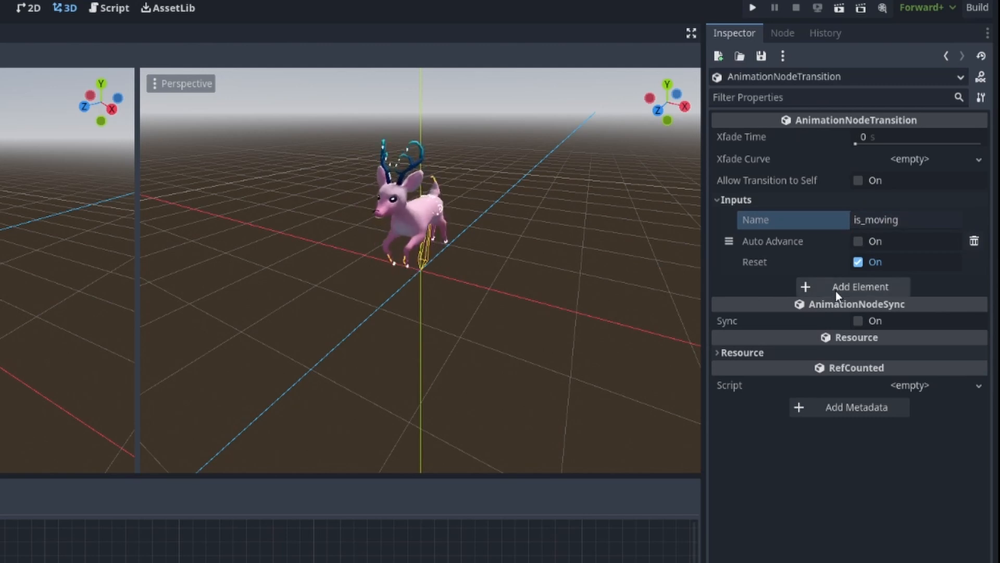
{"action": "left_click", "coordinate": [836, 289]}
{"action": "left_click", "coordinate": [894, 287]}
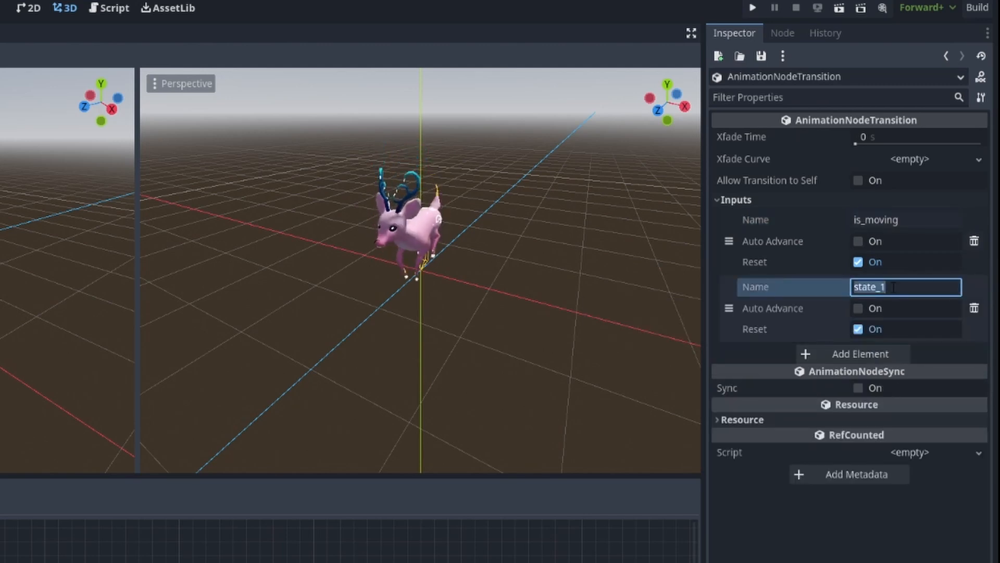
{"action": "type", "text": "is_idle"}
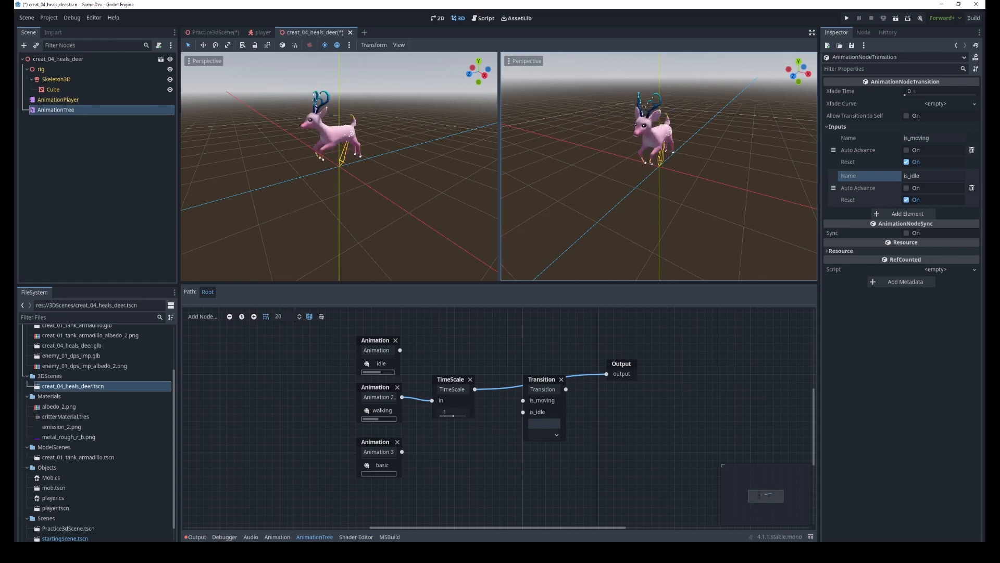
Rename the Transition node to move_transition
{"action": "left_click", "coordinate": [545, 390]}
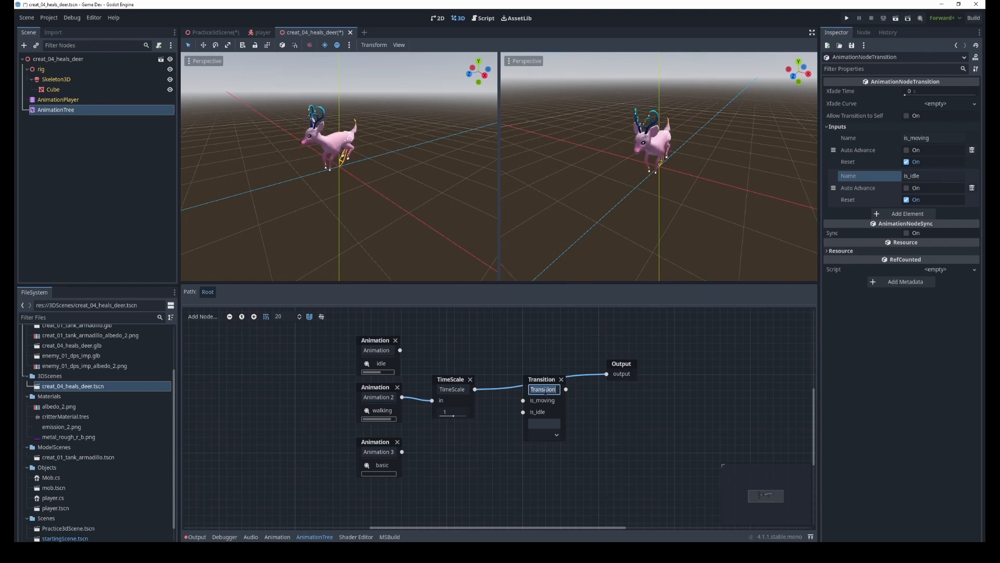
{"action": "type", "text": "move_trans"}
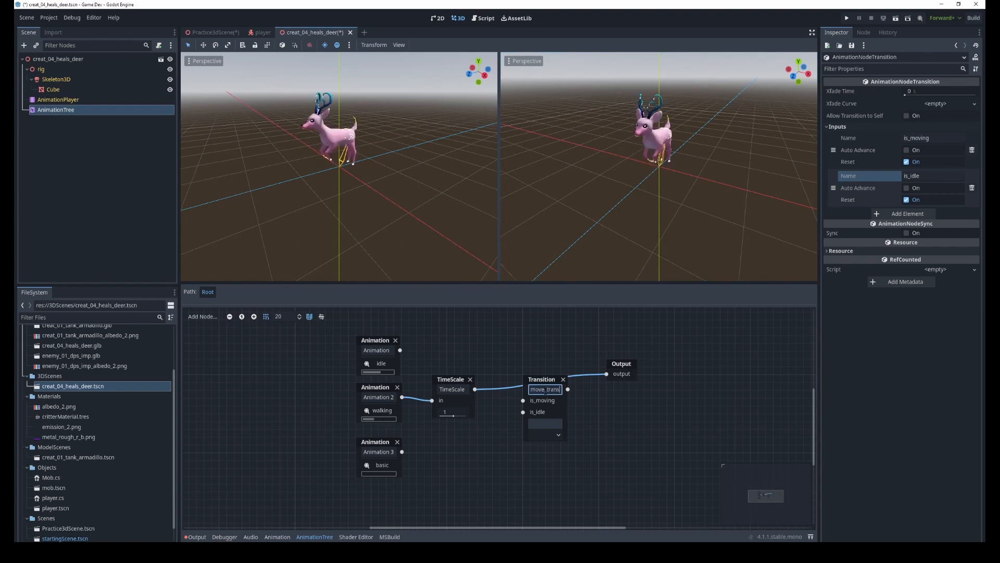
{"action": "type", "text": "ition"}
{"action": "key", "text": "Return"}
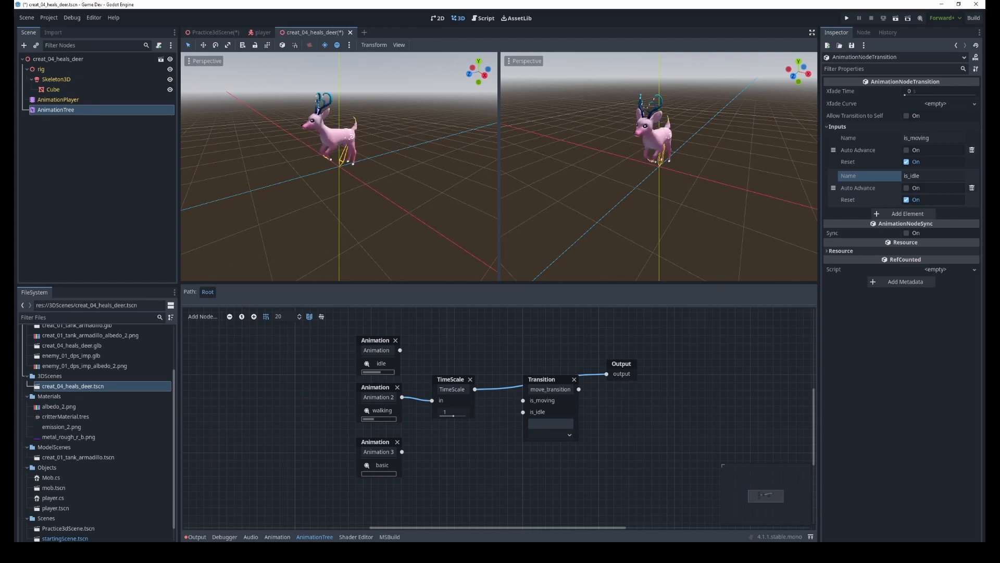
Wire idle to is_idle and the TimeScale node to is_moving, and feed the Output node from move_transition instead of TimeScale
{"action": "left_click", "coordinate": [466, 382]}
{"action": "left_click_drag", "start_coordinate": [465, 382], "coordinate": [465, 398]}
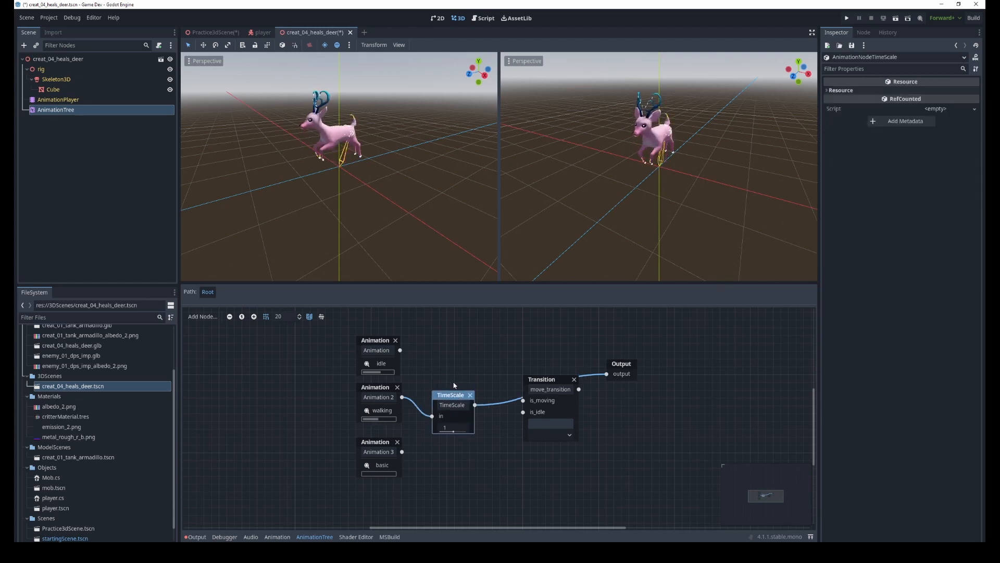
{"action": "left_click_drag", "start_coordinate": [403, 350], "coordinate": [523, 411]}
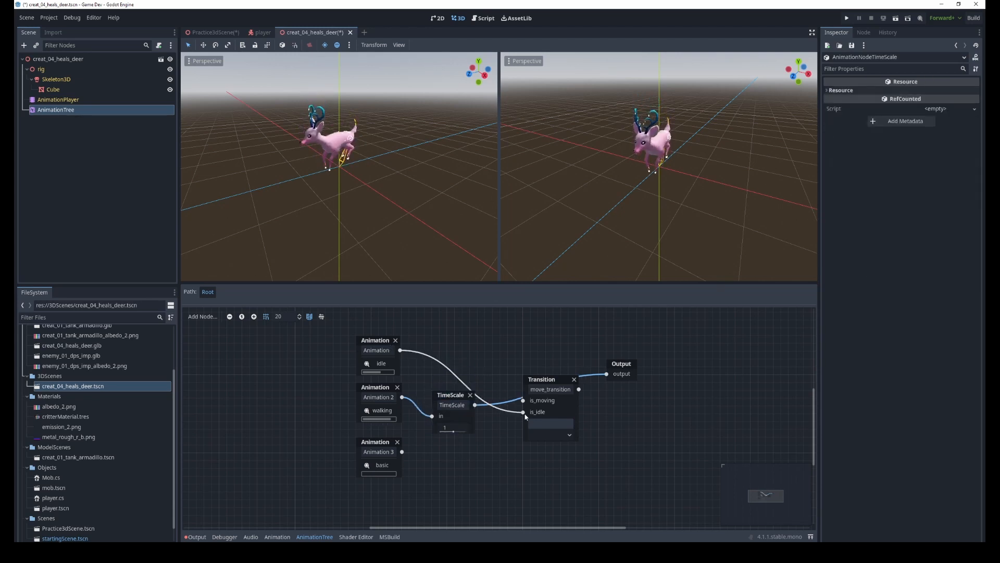
{"action": "left_click_drag", "start_coordinate": [606, 373], "coordinate": [514, 369]}
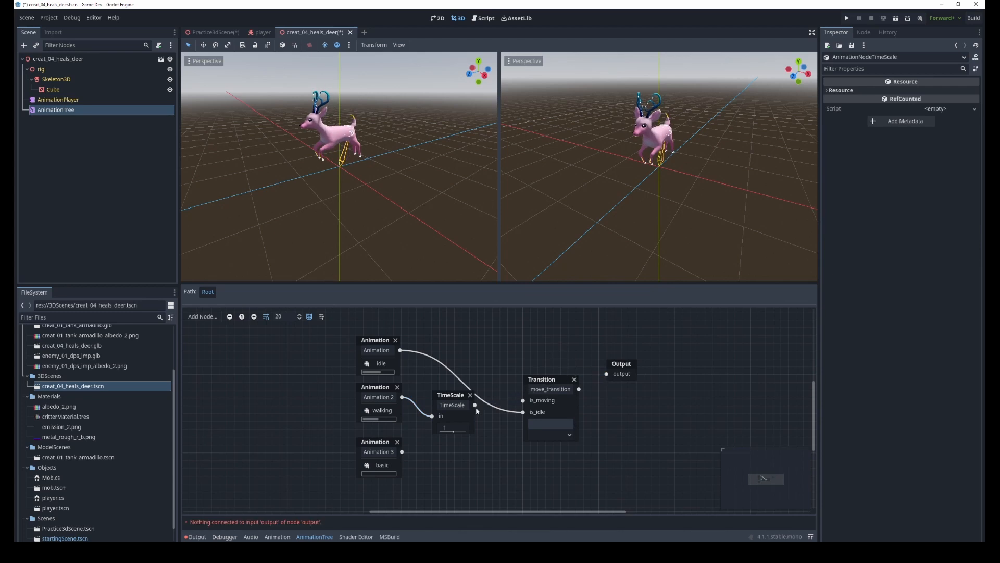
{"action": "left_click_drag", "start_coordinate": [475, 406], "coordinate": [523, 401]}
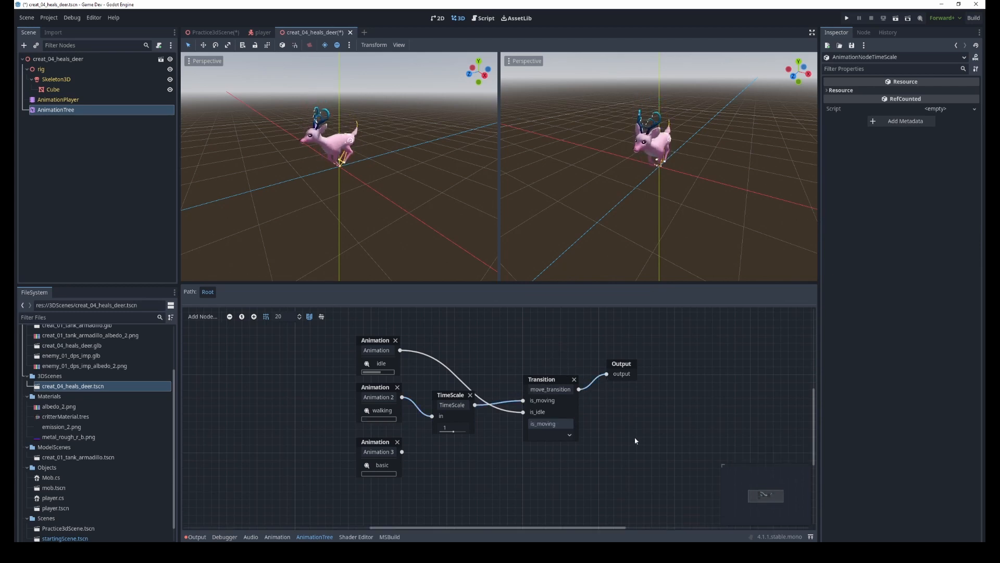
Test move_transition by switching its state between is_idle and is_moving, ending on is_idle
{"action": "left_click", "coordinate": [570, 435]}
{"action": "left_click", "coordinate": [545, 458]}
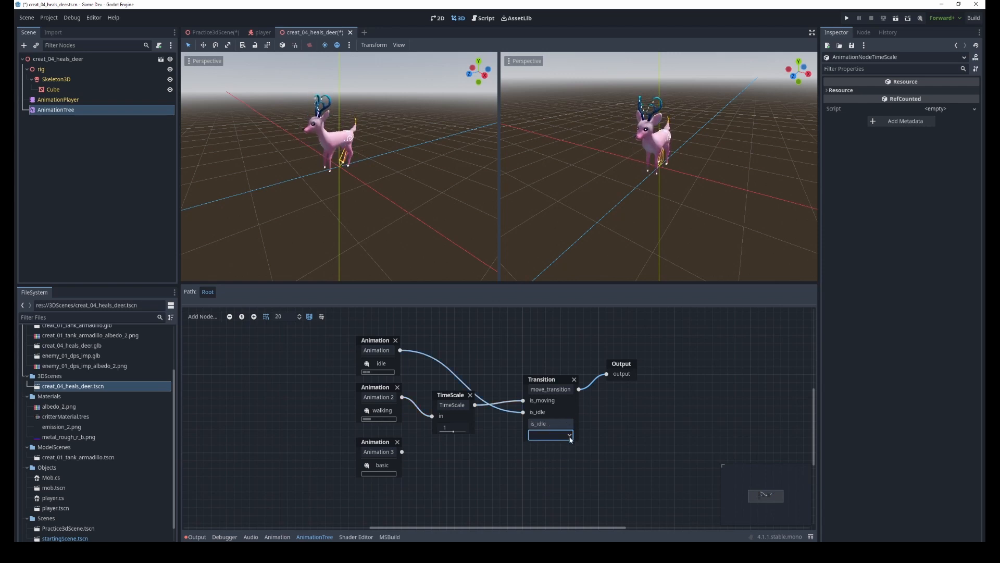
{"action": "left_click", "coordinate": [570, 436]}
{"action": "left_click", "coordinate": [551, 446]}
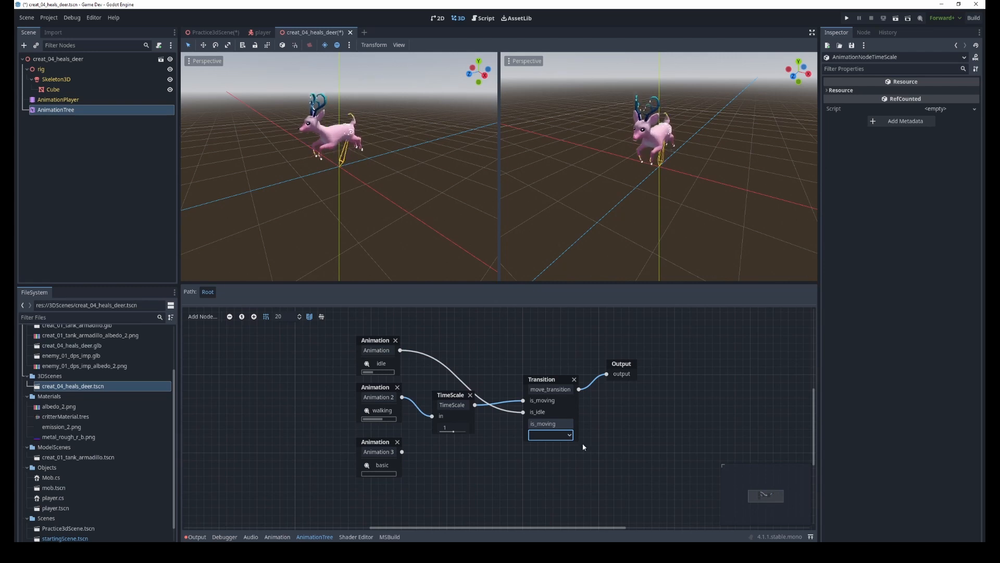
{"action": "left_click", "coordinate": [570, 436]}
{"action": "left_click", "coordinate": [552, 457]}
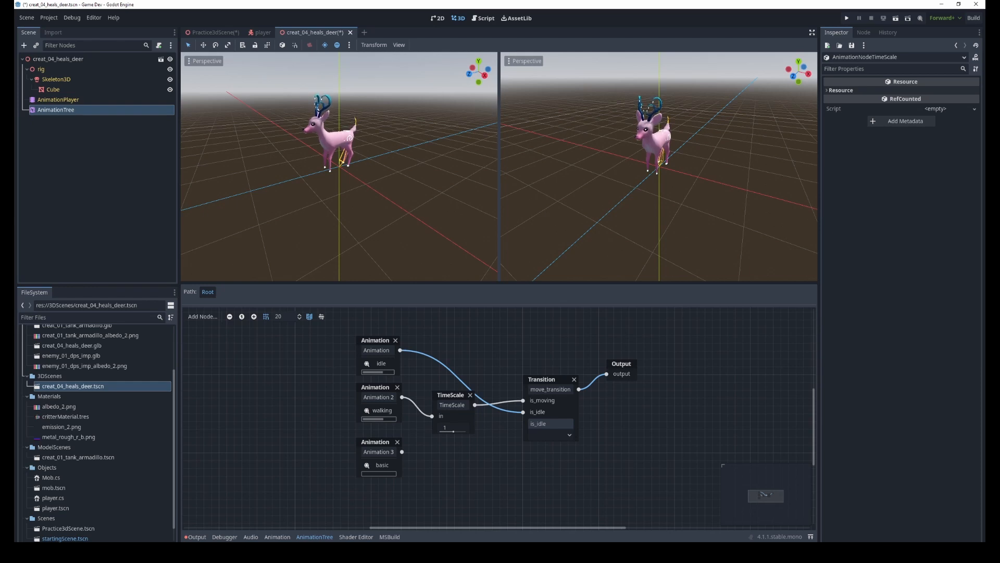
Add a OneShot node and arrange it between the Transition and Output nodes, spreading those two farther apart
{"action": "right_click", "coordinate": [469, 459]}
{"action": "left_click", "coordinate": [490, 400]}
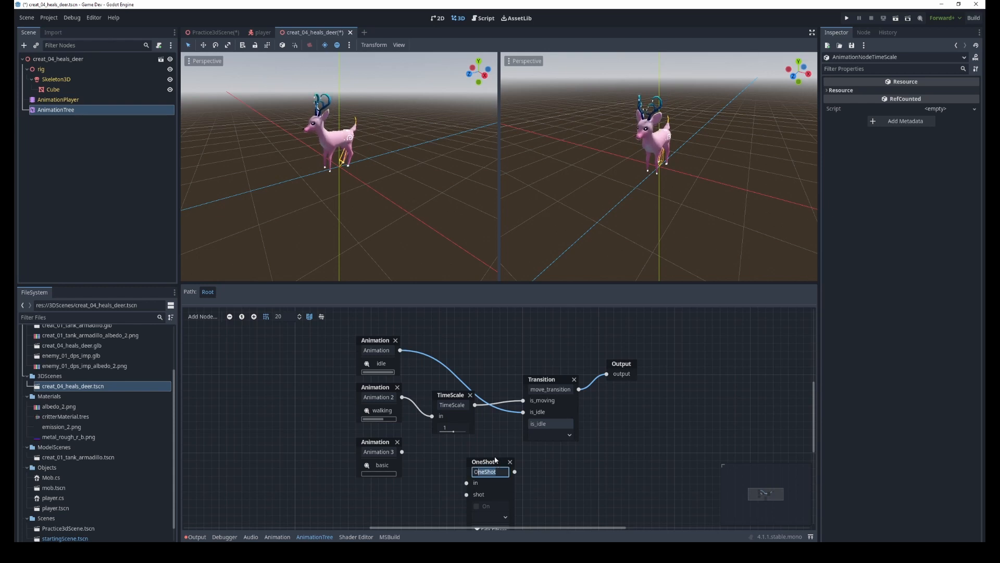
{"action": "mouse_move", "coordinate": [490, 463]}
{"action": "left_mouse_down"}
{"action": "mouse_move", "coordinate": [455, 452]}
{"action": "mouse_move", "coordinate": [495, 457]}
{"action": "left_mouse_up"}
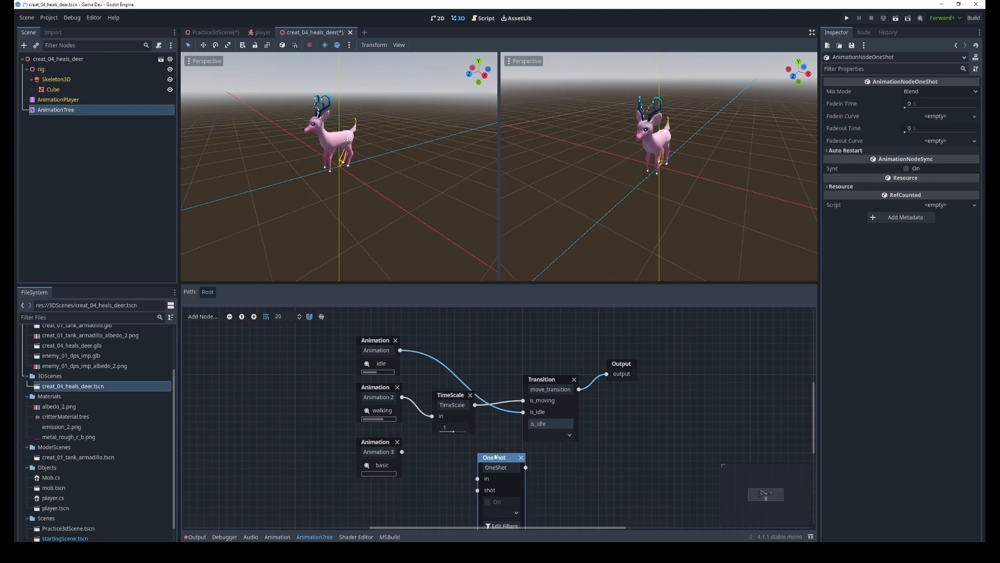
{"action": "left_click_drag", "start_coordinate": [627, 369], "coordinate": [670, 374]}
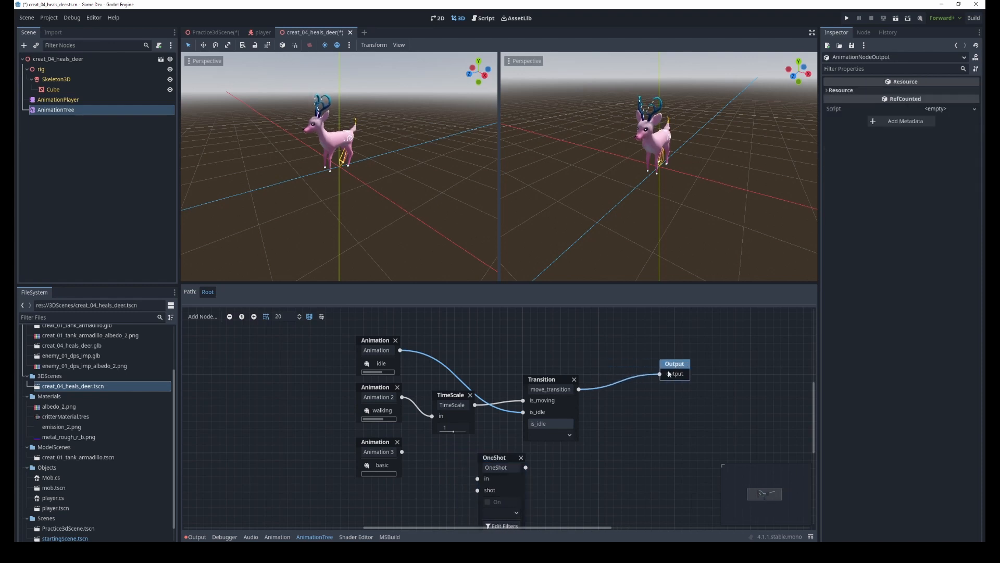
{"action": "left_click_drag", "start_coordinate": [550, 385], "coordinate": [519, 384]}
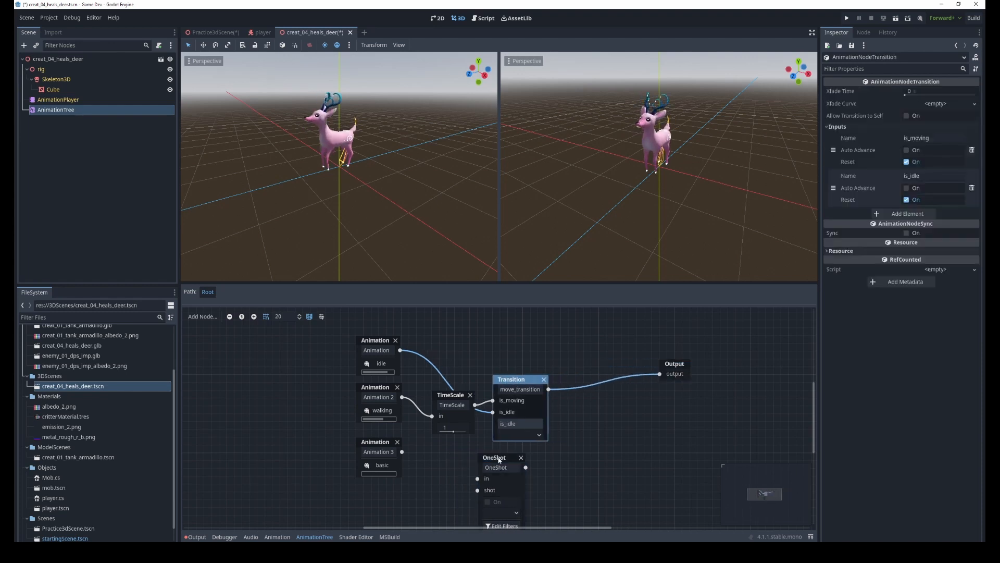
{"action": "left_click_drag", "start_coordinate": [509, 455], "coordinate": [615, 423]}
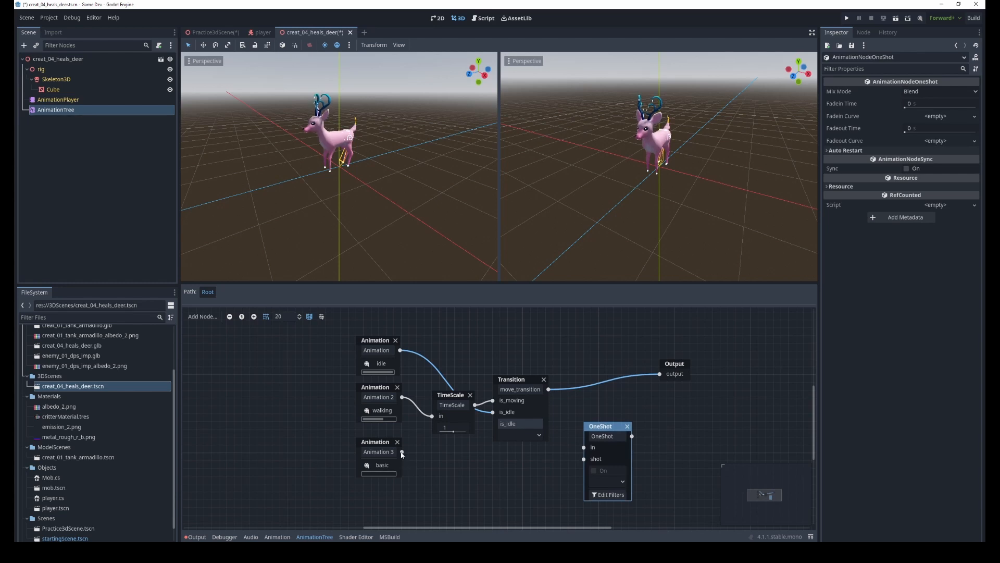
Connect the basic animation to the OneShot's shot input and route move_transition through its in input to the Output node
{"action": "left_click_drag", "start_coordinate": [402, 452], "coordinate": [584, 459]}
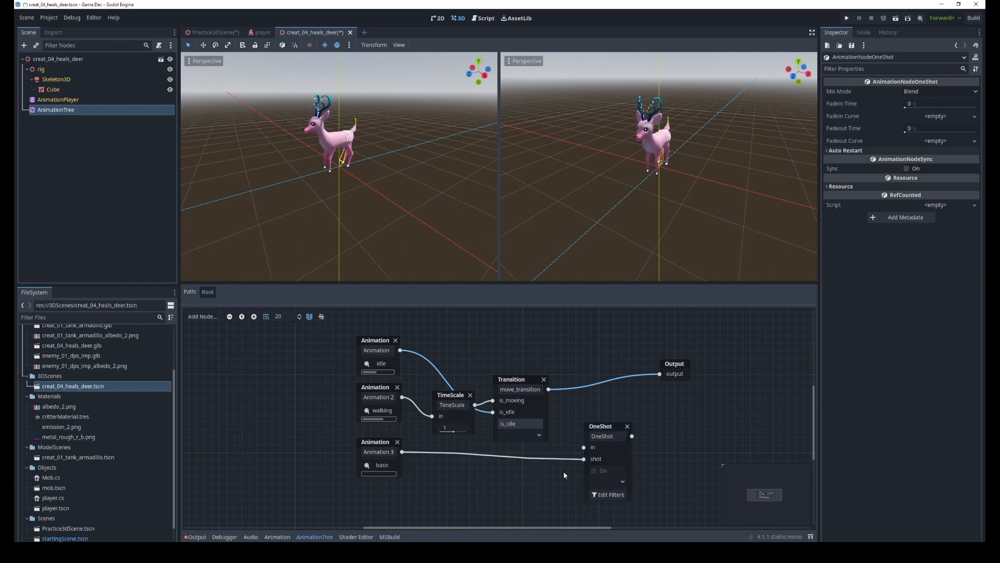
{"action": "left_click_drag", "start_coordinate": [659, 375], "coordinate": [622, 364]}
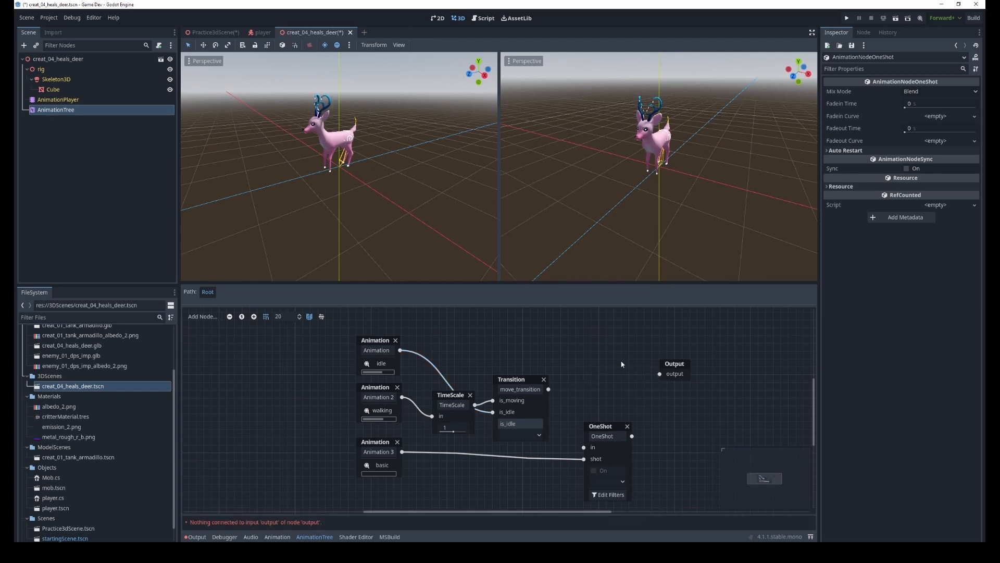
{"action": "left_click_drag", "start_coordinate": [552, 399], "coordinate": [660, 374]}
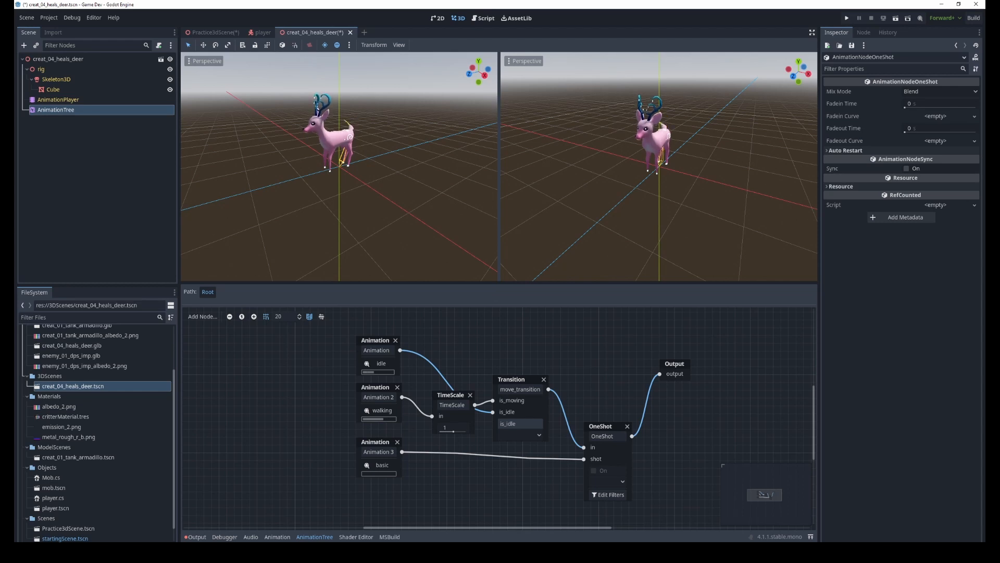
Set the OneShot's fade-in and fade-out times to 0.2 s, firing it repeatedly to test the basic animation
{"action": "left_click", "coordinate": [623, 482]}
{"action": "left_click", "coordinate": [605, 504]}
{"action": "left_click", "coordinate": [622, 482]}
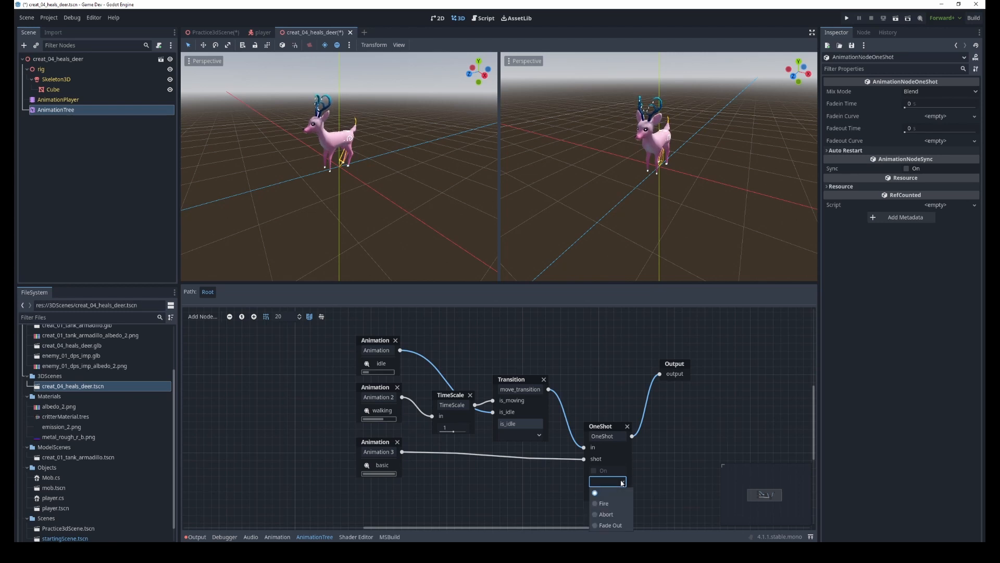
{"action": "left_click", "coordinate": [604, 504]}
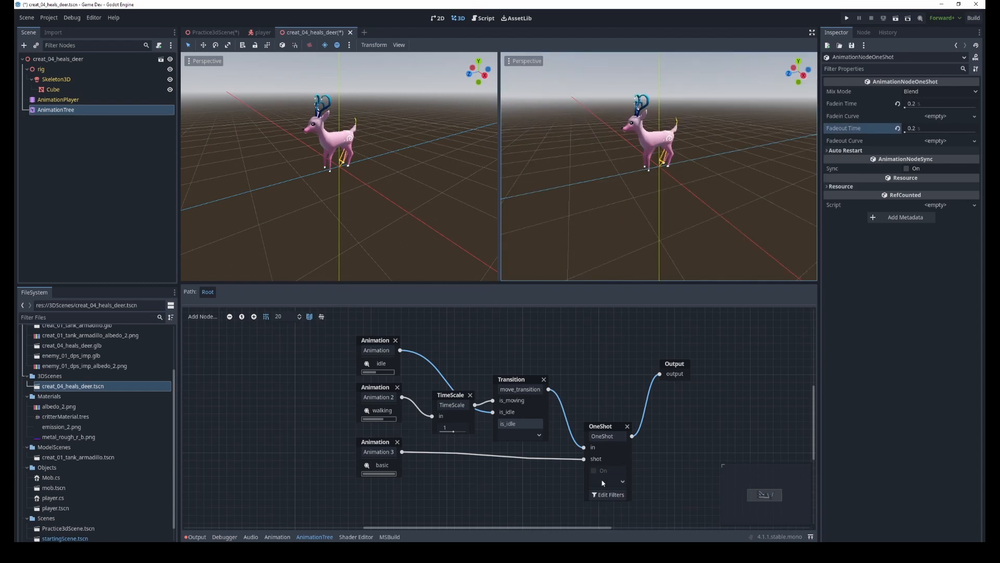
{"action": "left_click", "coordinate": [622, 481]}
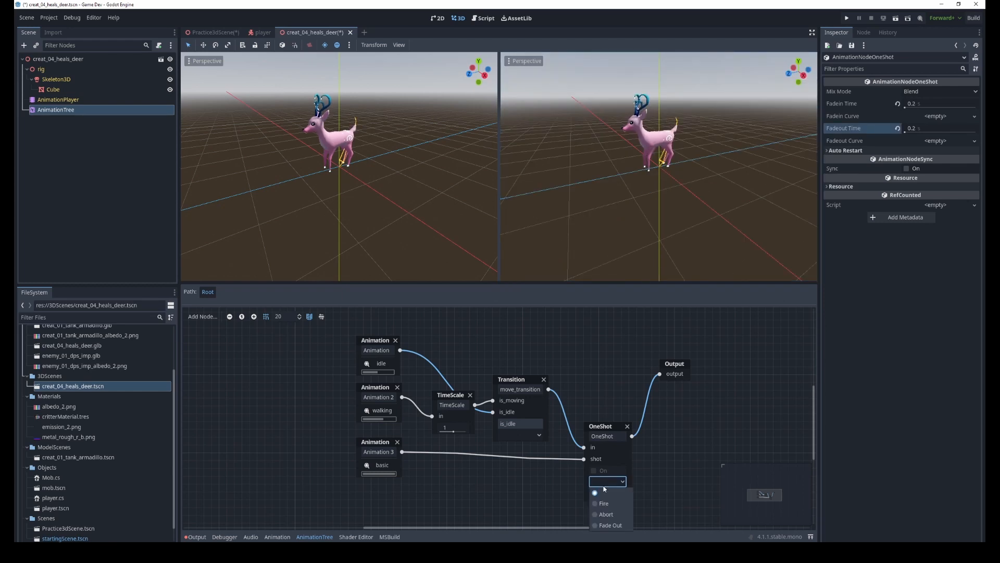
{"action": "left_click", "coordinate": [604, 504]}
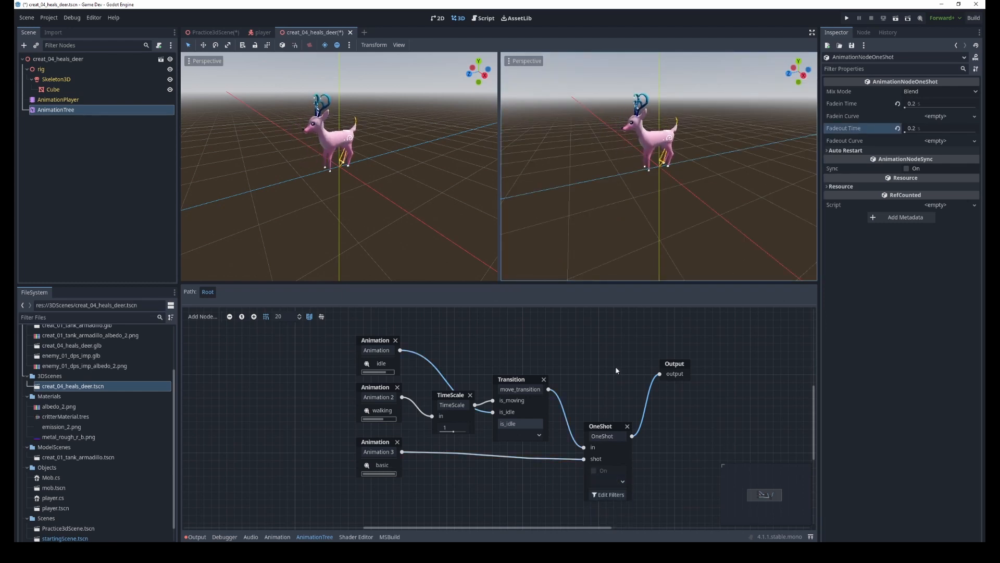
{"action": "left_click", "coordinate": [622, 481]}
{"action": "left_click", "coordinate": [604, 503]}
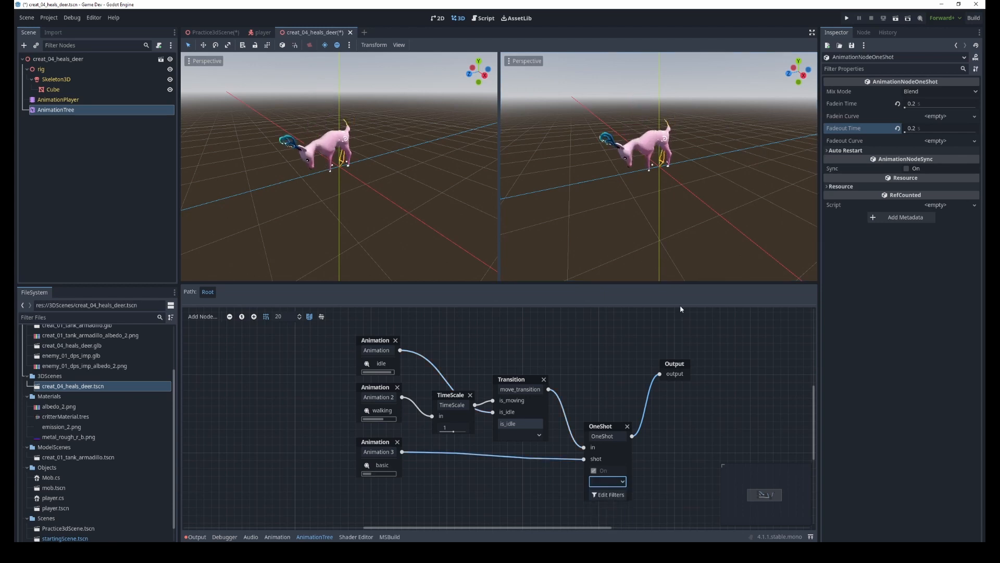
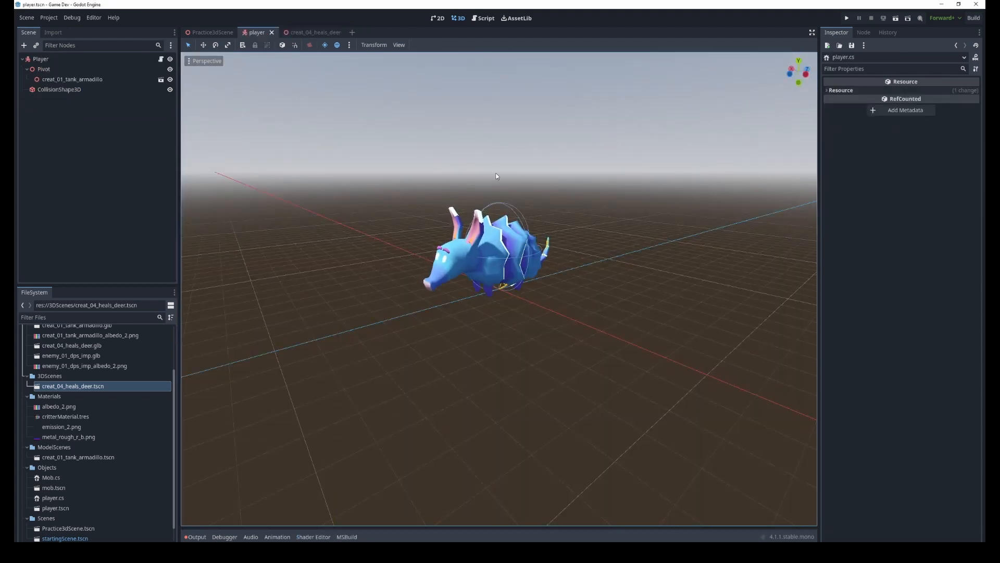
Examine the player scene's Player, Pivot, creat_01_tank_armadillo and CollisionShape3D nodes
{"action": "left_click", "coordinate": [32, 59]}
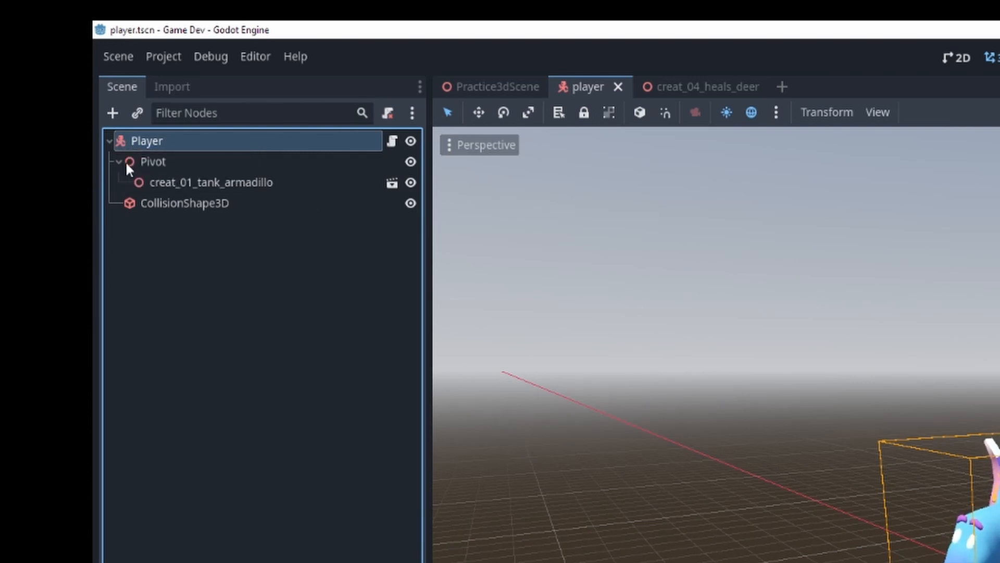
{"action": "left_click", "coordinate": [126, 161]}
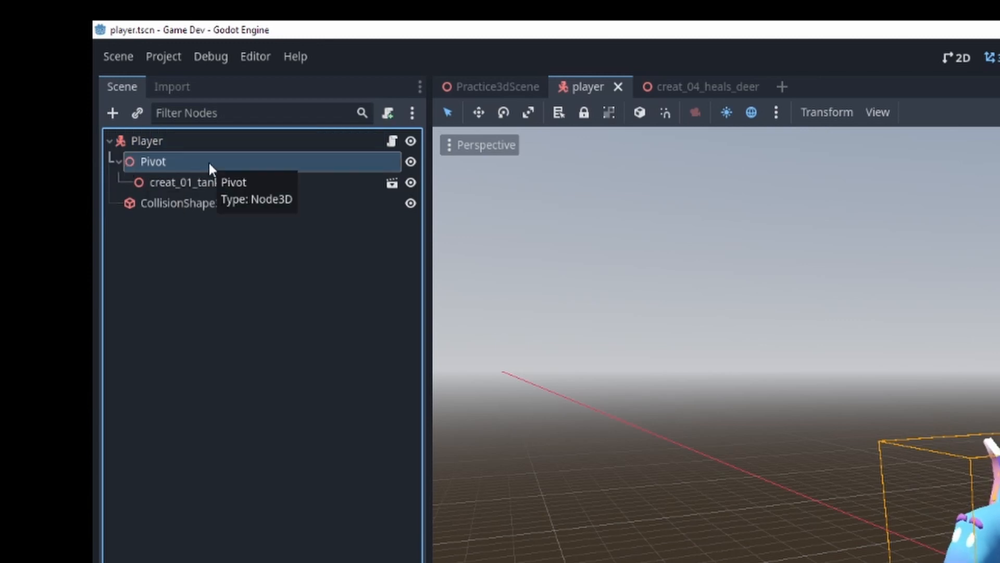
{"action": "left_click", "coordinate": [163, 183]}
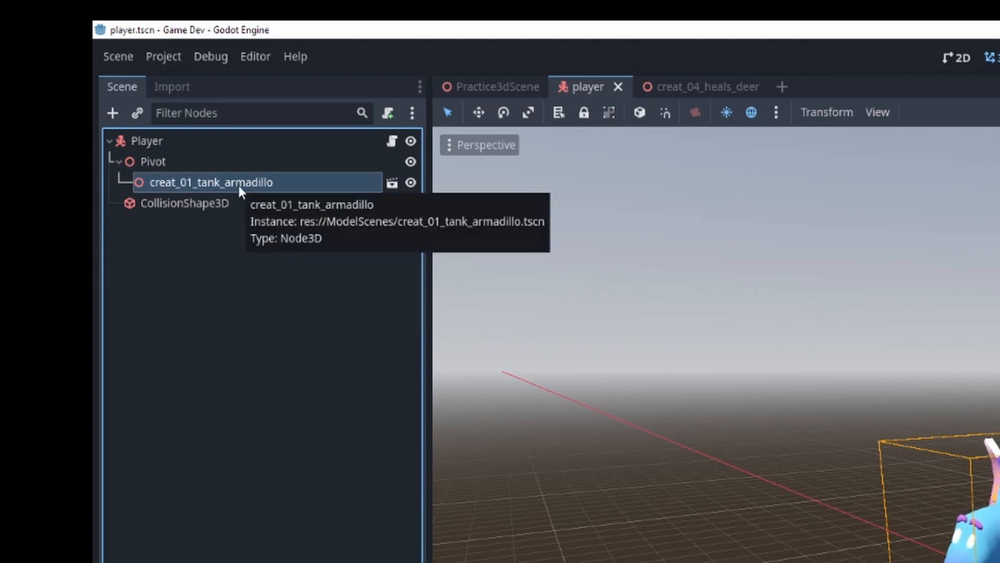
{"action": "left_click", "coordinate": [183, 208]}
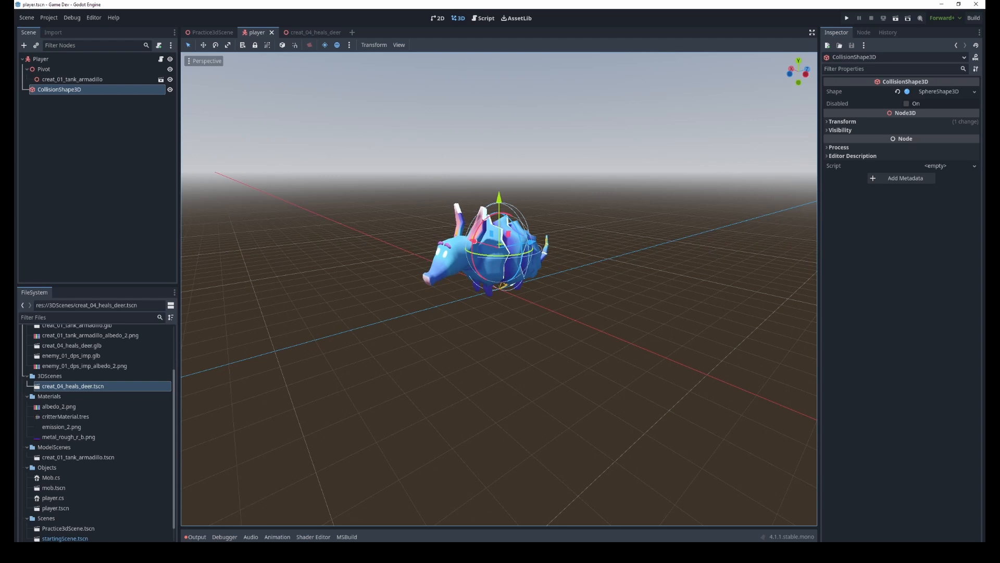
{"action": "left_click", "coordinate": [41, 59]}
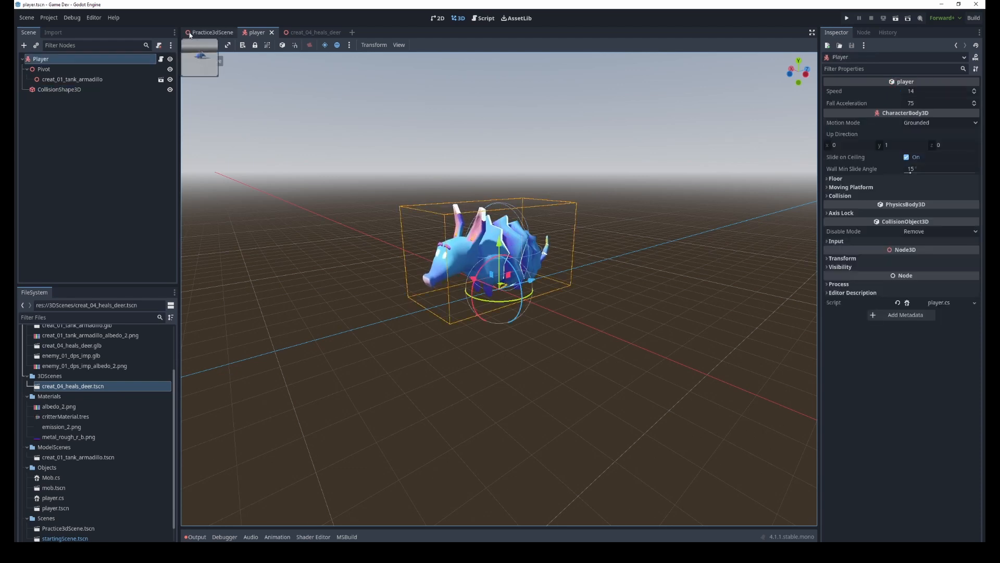
Review the movement and jump actions and their assigned keys in the project's input map
{"action": "left_click", "coordinate": [48, 17]}
{"action": "left_click", "coordinate": [55, 30]}
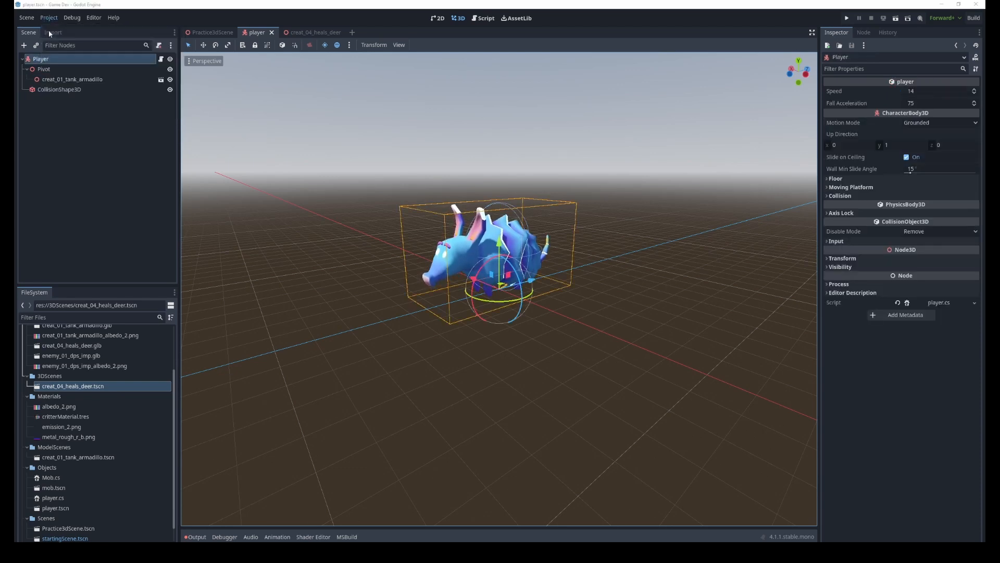
{"action": "left_click", "coordinate": [374, 158]}
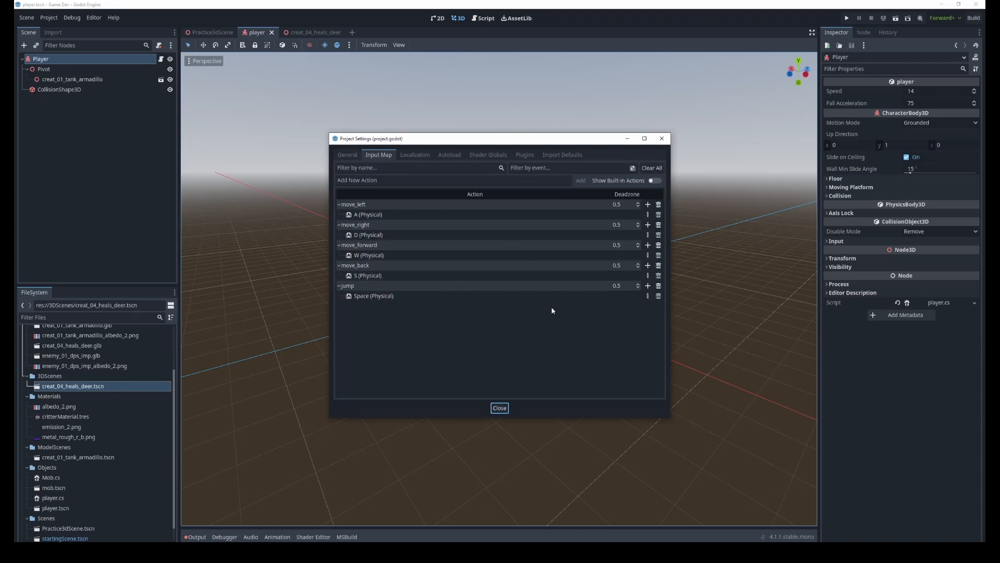
{"action": "left_click", "coordinate": [389, 181]}
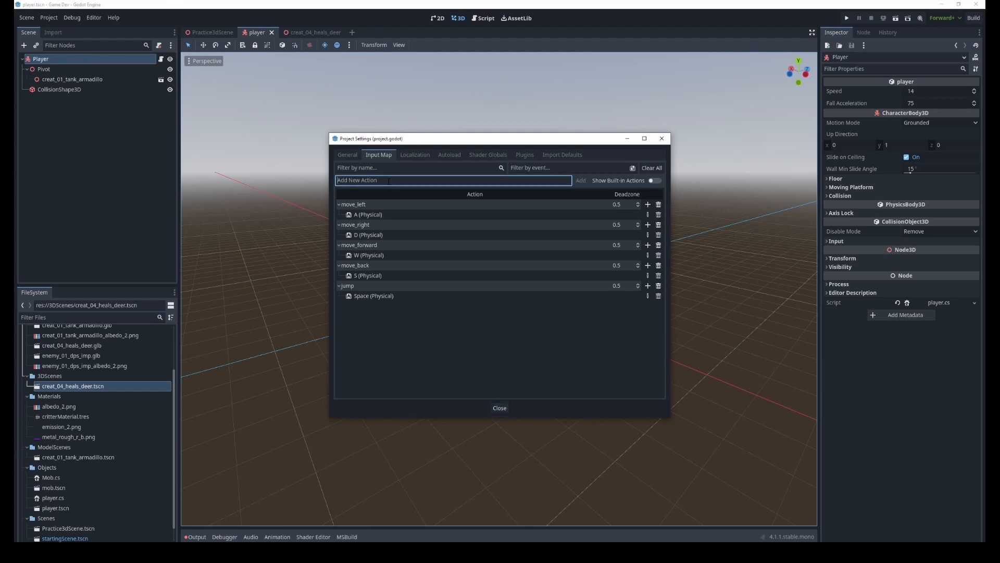
{"action": "left_click", "coordinate": [425, 346]}
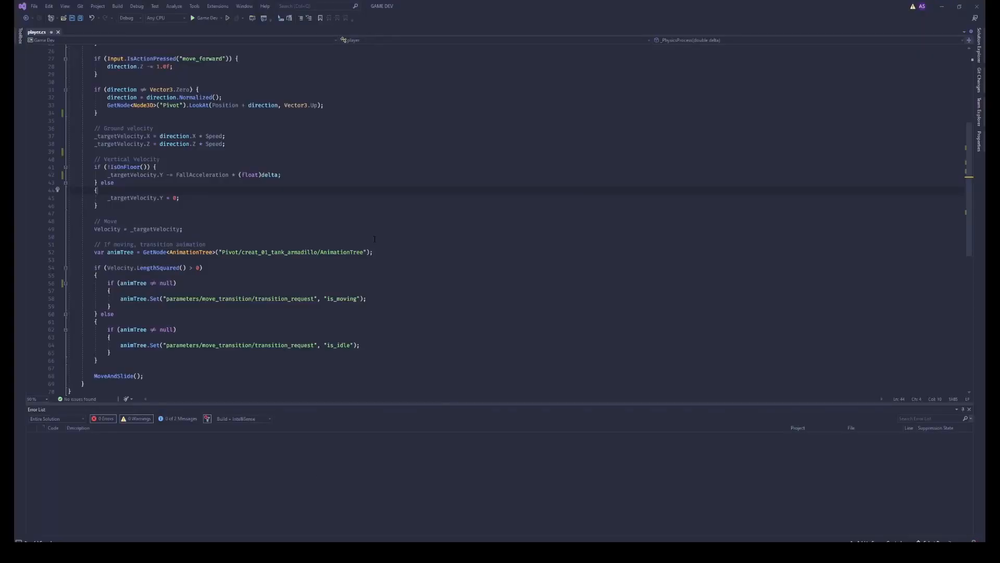
Review the Speed, FallAcceleration and _targetVelocity declarations at the start of the player class
{"action": "scroll", "coordinate": [374, 238], "scroll_direction": "up", "scroll_amount": 8}
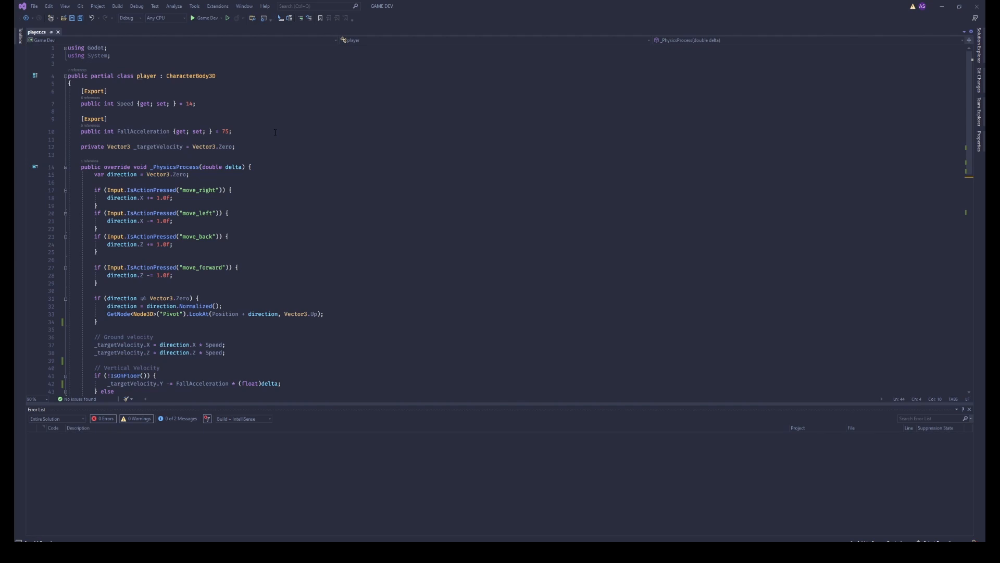
{"action": "left_click", "coordinate": [241, 137]}
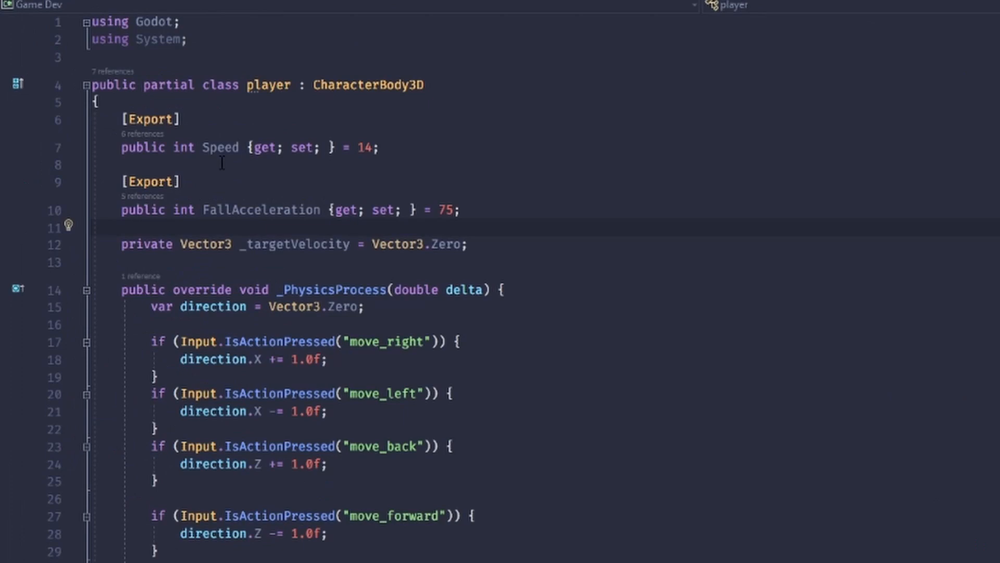
{"action": "left_click", "coordinate": [124, 103]}
{"action": "mouse_move", "coordinate": [284, 214]}
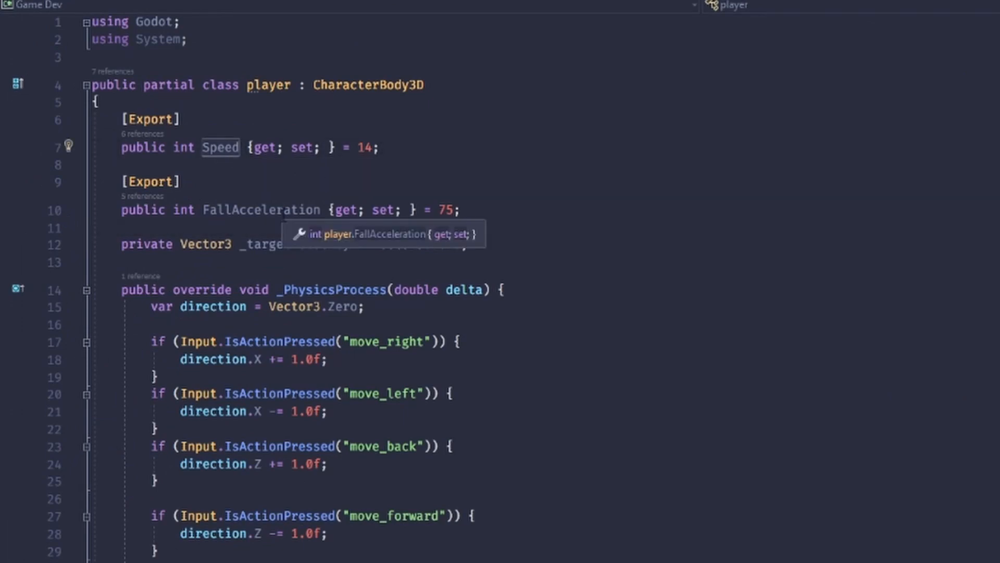
{"action": "left_click", "coordinate": [282, 211]}
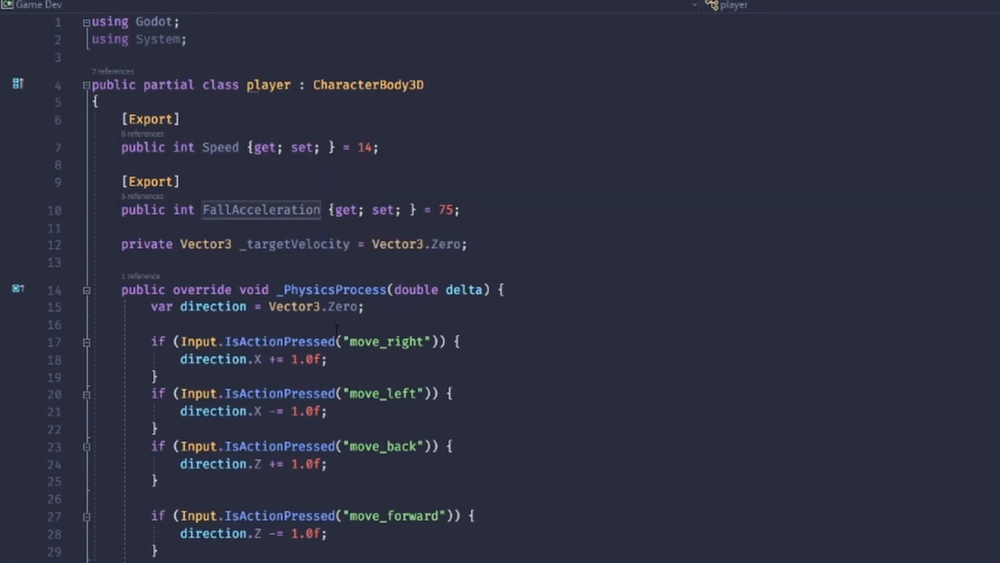
{"action": "left_click", "coordinate": [303, 247]}
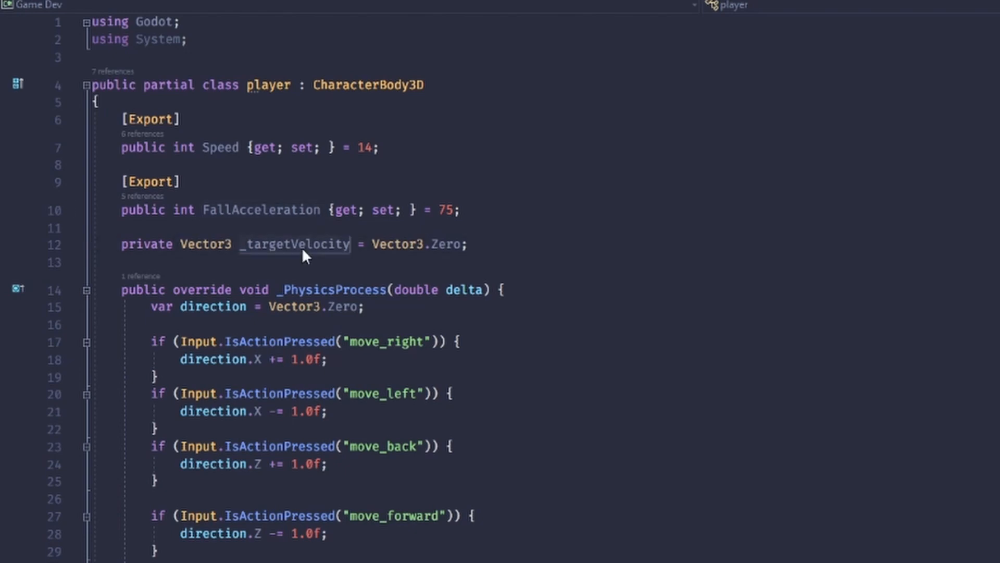
{"action": "left_click", "coordinate": [563, 245]}
{"action": "scroll", "coordinate": [594, 254], "scroll_direction": "down", "scroll_amount": 1}
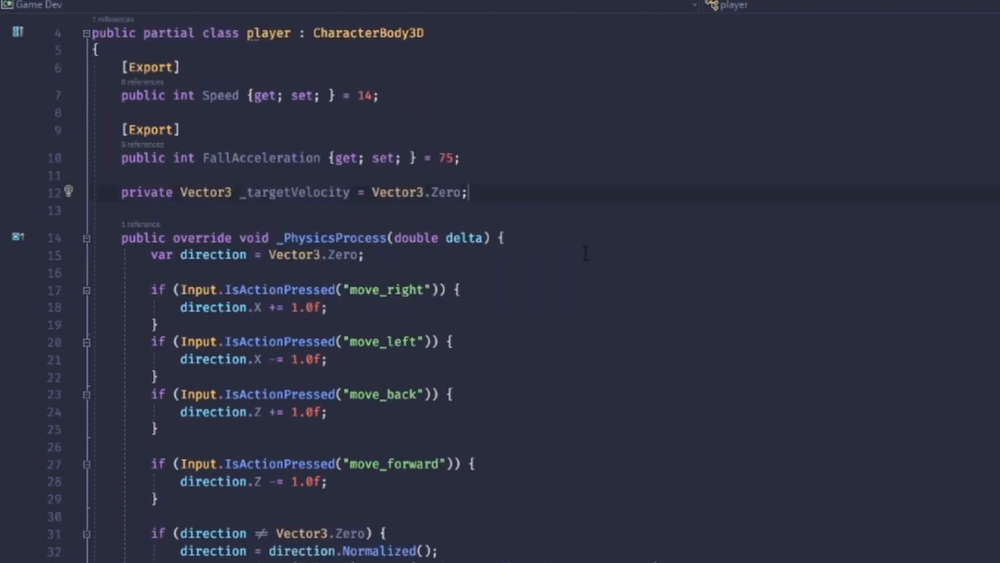
Review how _PhysicsProcess builds the direction vector from the movement input checks and turns the Pivot towards it
{"action": "left_click_drag", "start_coordinate": [121, 237], "coordinate": [523, 239]}
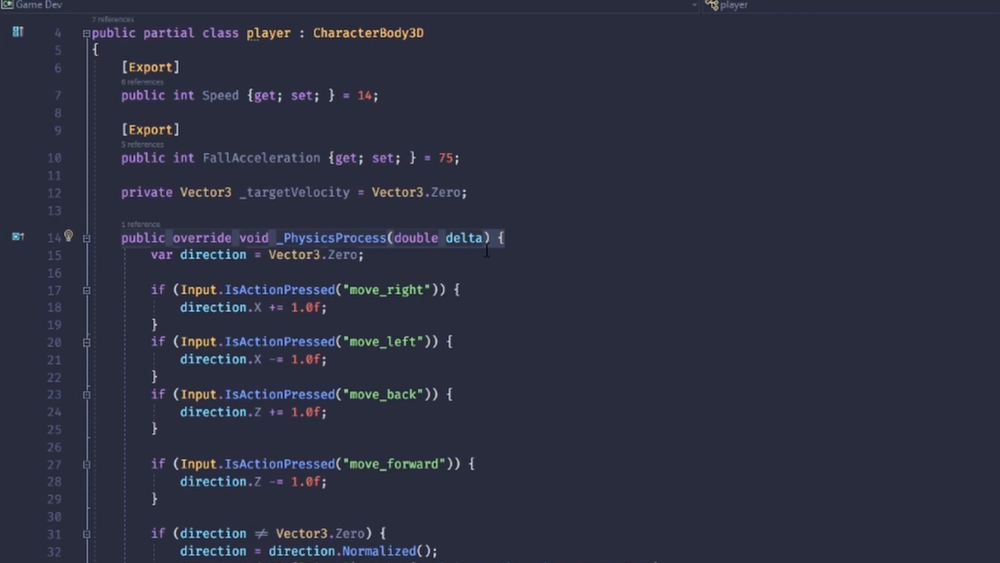
{"action": "left_click", "coordinate": [346, 257]}
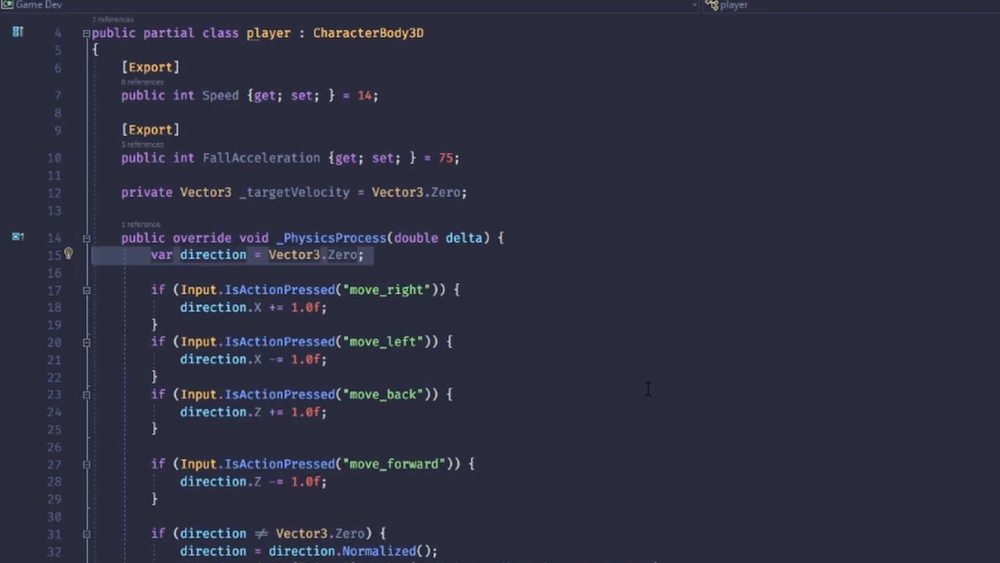
{"action": "left_click", "coordinate": [245, 291]}
{"action": "triple_click", "coordinate": [543, 295]}
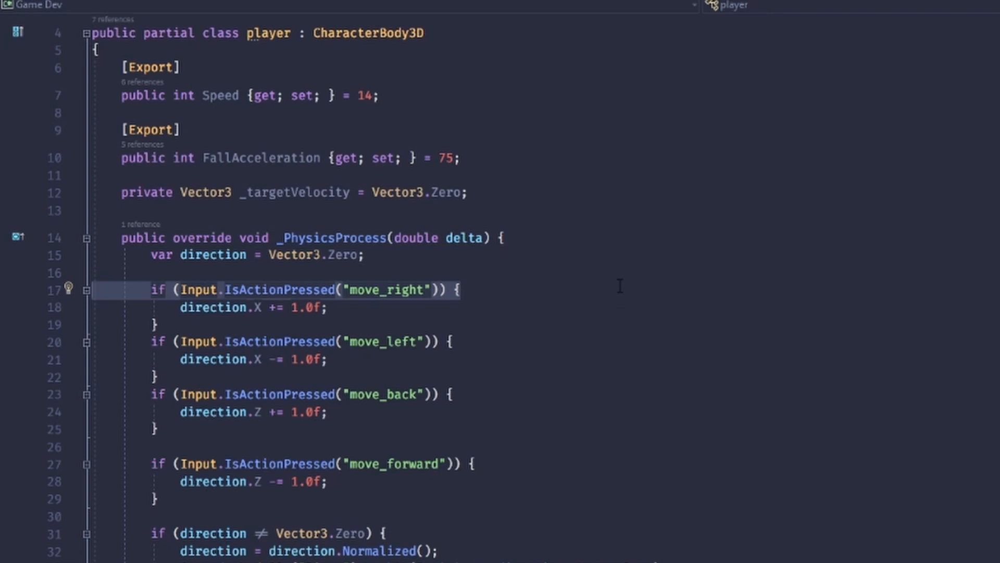
{"action": "scroll", "coordinate": [620, 285], "scroll_direction": "down", "scroll_amount": 4}
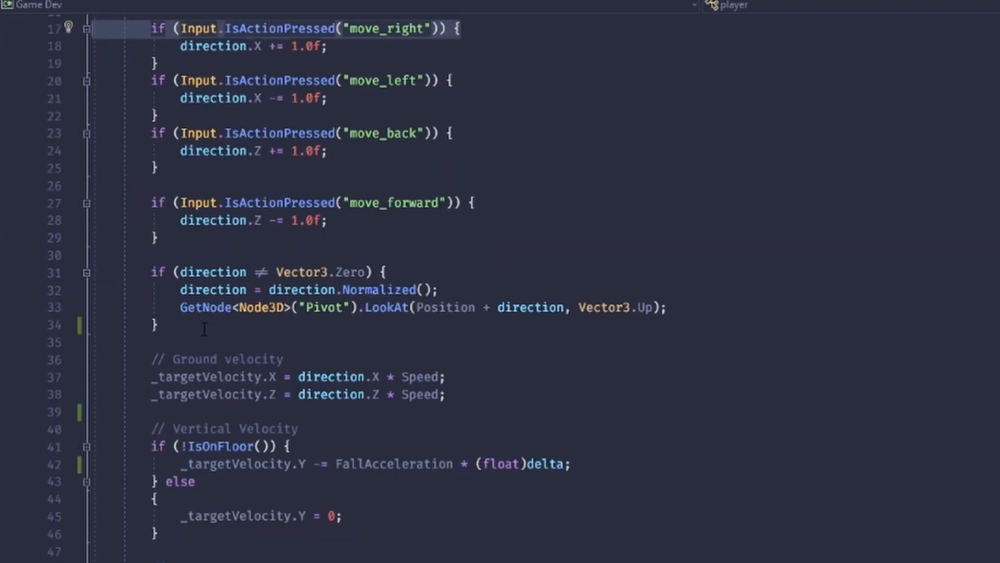
{"action": "triple_click", "coordinate": [152, 271]}
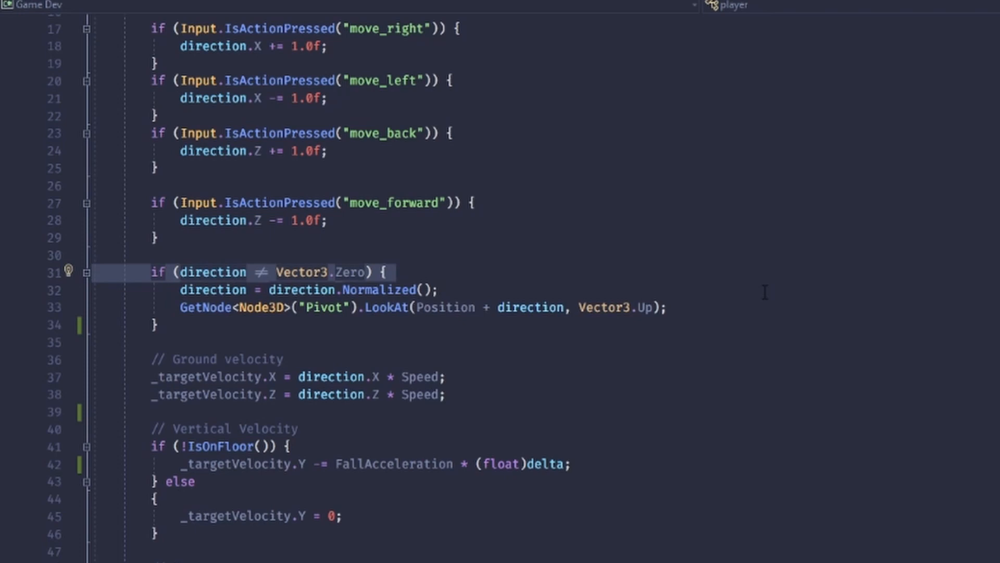
Review the ground velocity, the IsOnFloor vertical velocity branches and the assignment of _targetVelocity to Velocity
{"action": "scroll", "coordinate": [764, 291], "scroll_direction": "down", "scroll_amount": 2}
{"action": "left_click_drag", "start_coordinate": [121, 254], "coordinate": [545, 306]}
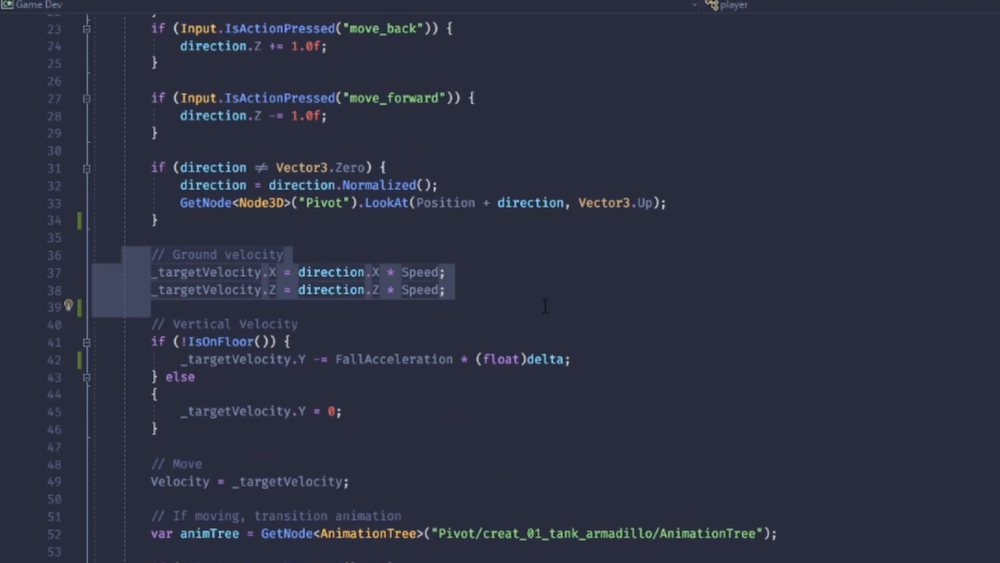
{"action": "left_click", "coordinate": [500, 315]}
{"action": "left_click", "coordinate": [248, 342]}
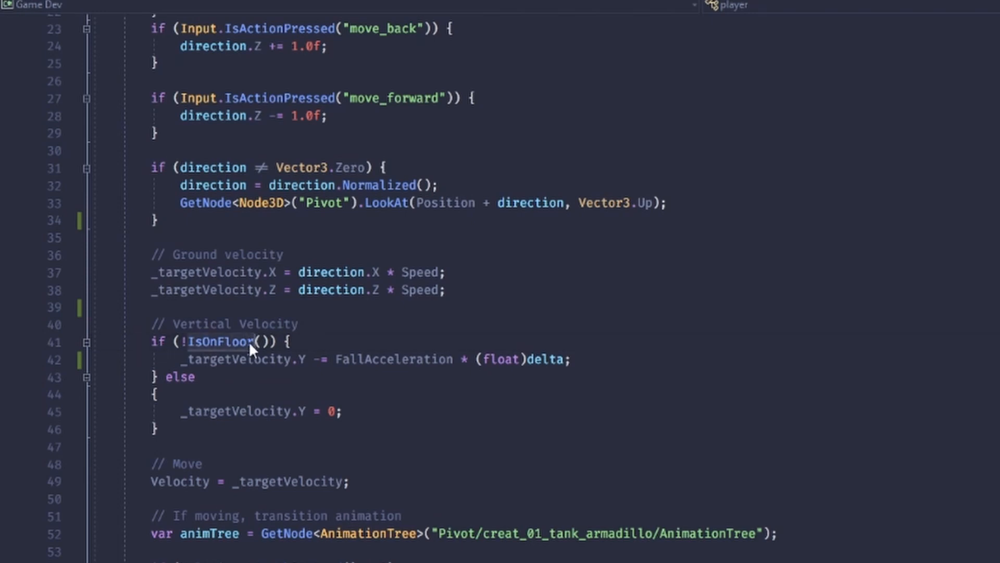
{"action": "left_click_drag", "start_coordinate": [294, 342], "coordinate": [92, 342]}
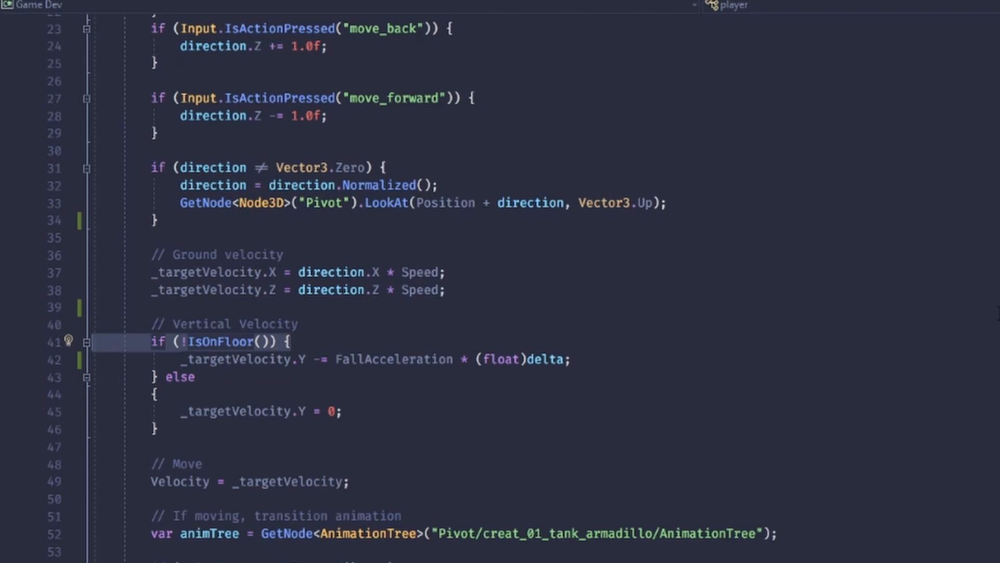
{"action": "left_click_drag", "start_coordinate": [564, 359], "coordinate": [181, 360]}
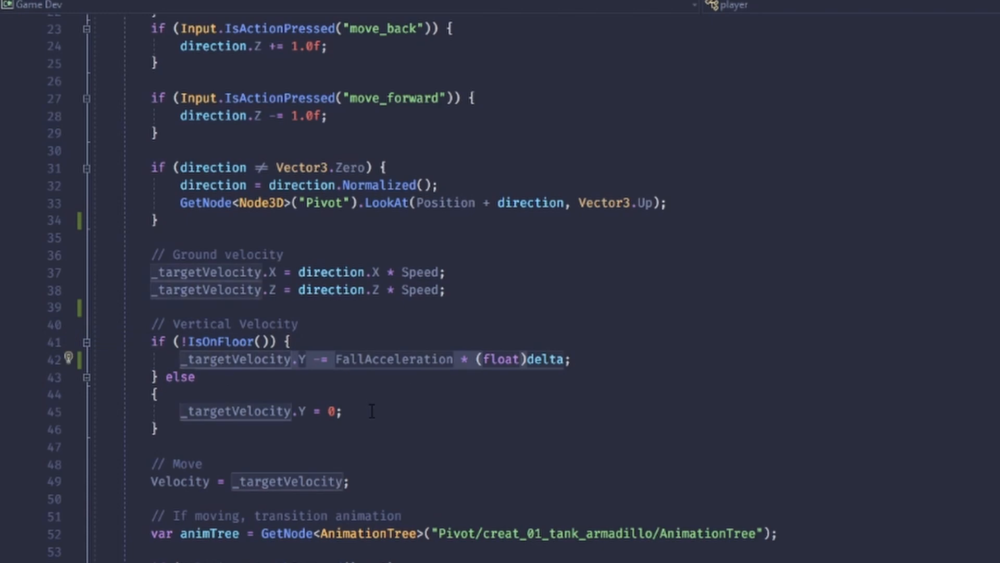
{"action": "left_click_drag", "start_coordinate": [372, 411], "coordinate": [181, 411]}
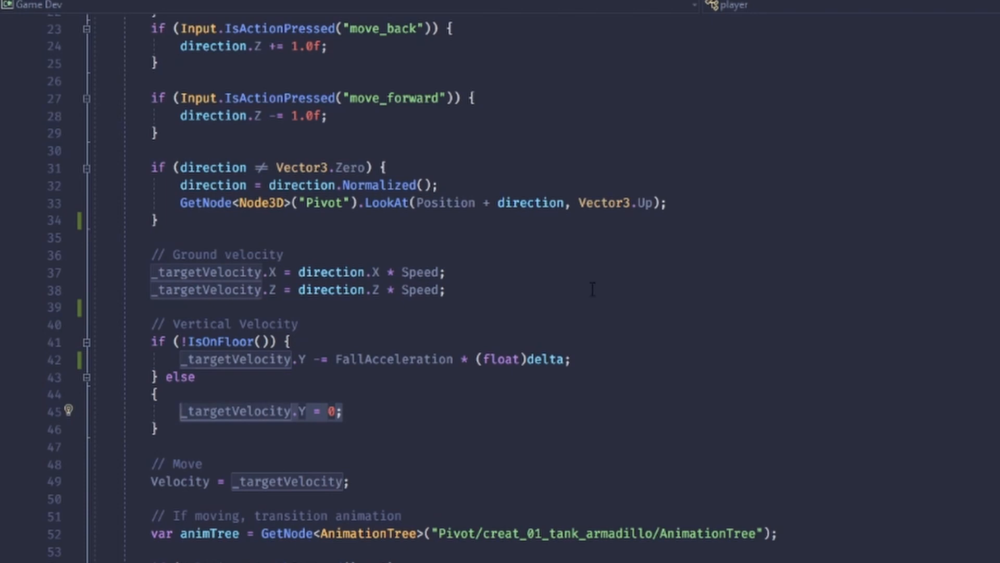
{"action": "triple_click", "coordinate": [243, 480]}
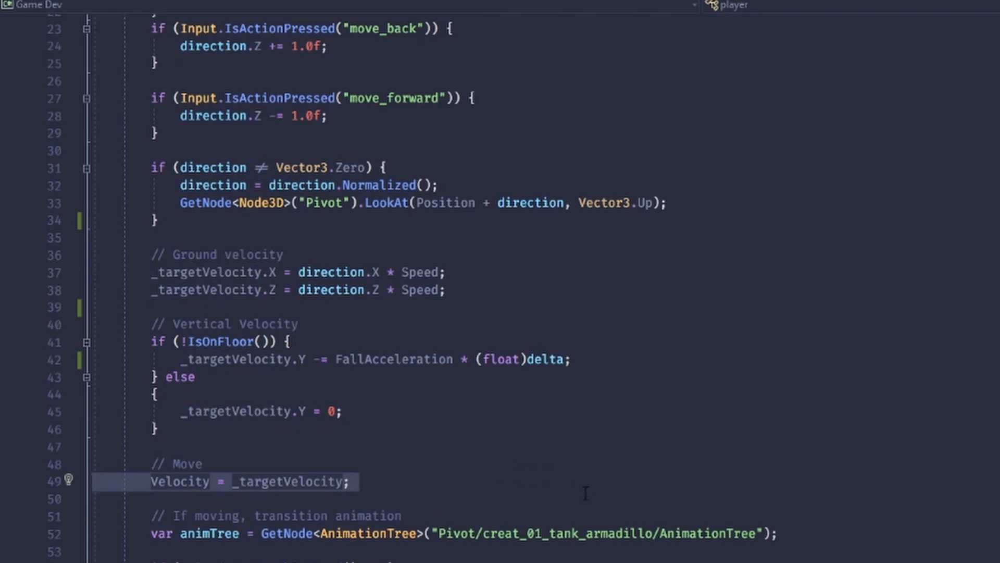
Examine the animation transition block that follows the Velocity assignment, through to the MoveAndSlide call
{"action": "scroll", "coordinate": [565, 291], "scroll_direction": "down", "scroll_amount": 4}
{"action": "key", "text": "Escape"}
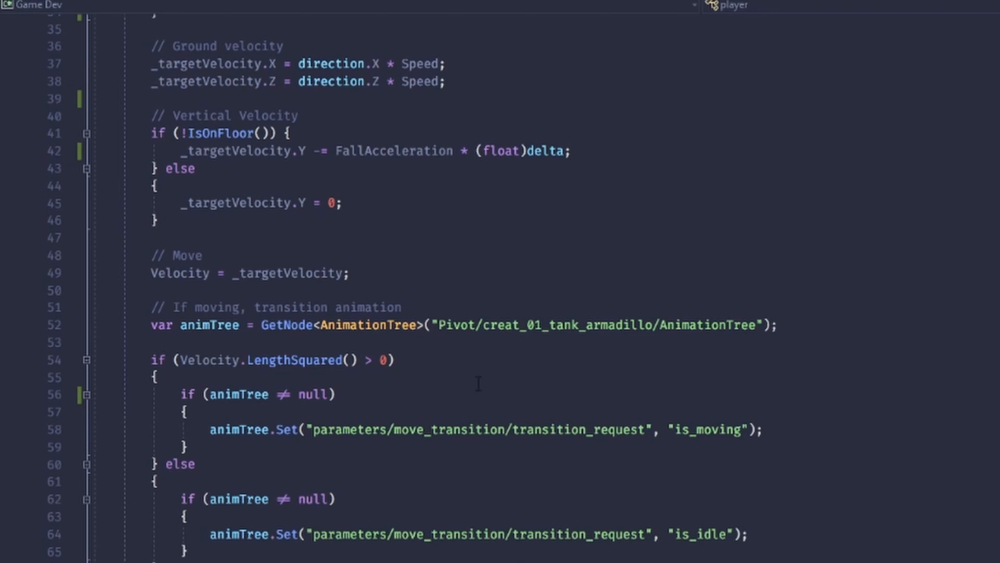
{"action": "scroll", "coordinate": [478, 384], "scroll_direction": "up", "scroll_amount": 1}
{"action": "left_click_drag", "start_coordinate": [150, 359], "coordinate": [339, 562]}
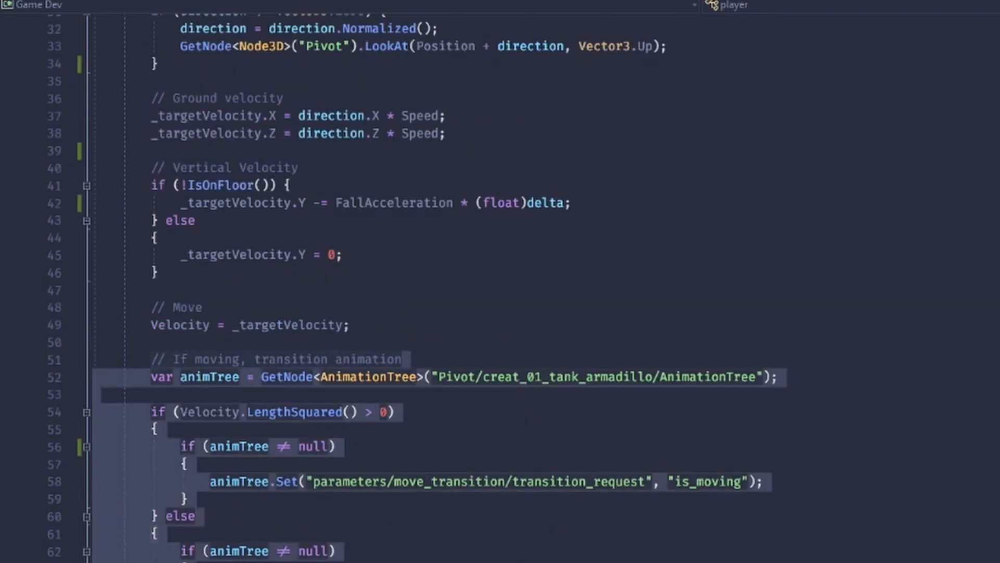
{"action": "left_click", "coordinate": [477, 363]}
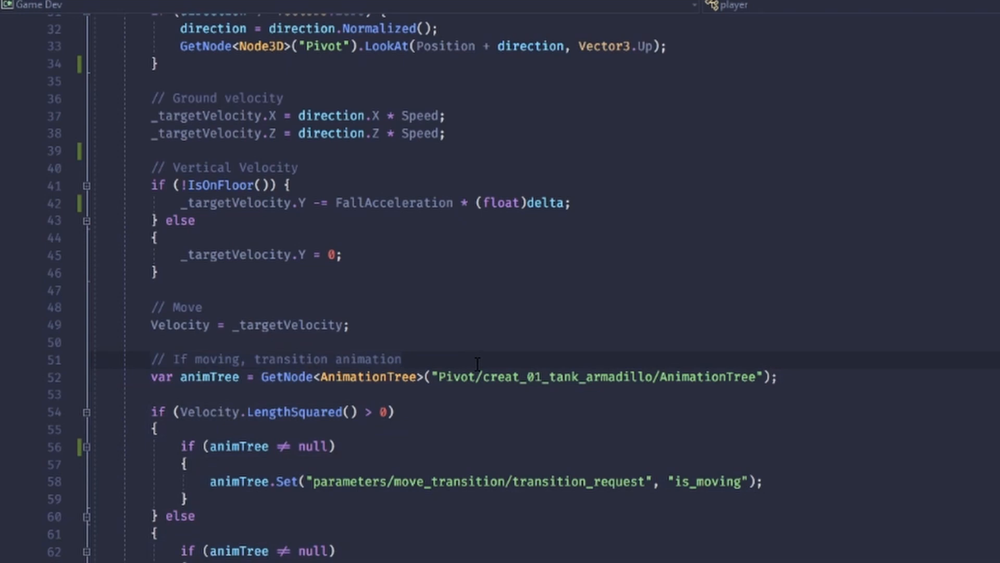
{"action": "scroll", "coordinate": [477, 363], "scroll_direction": "down", "scroll_amount": 2}
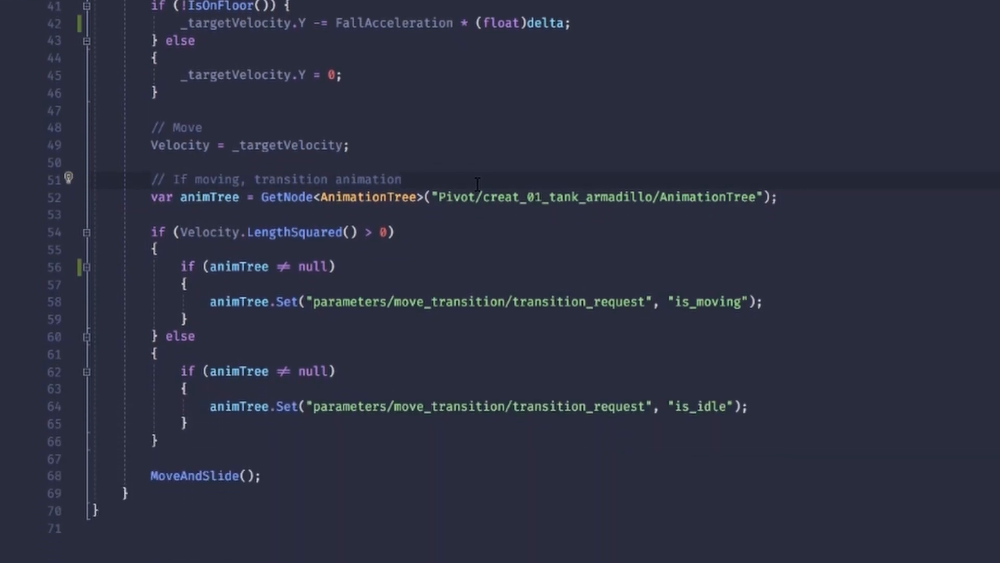
Check the AnimationTree path in the GetNode call, and in Godot open the creat_01_tank_armadillo scene to inspect its AnimationTree node
{"action": "left_click", "coordinate": [409, 201]}
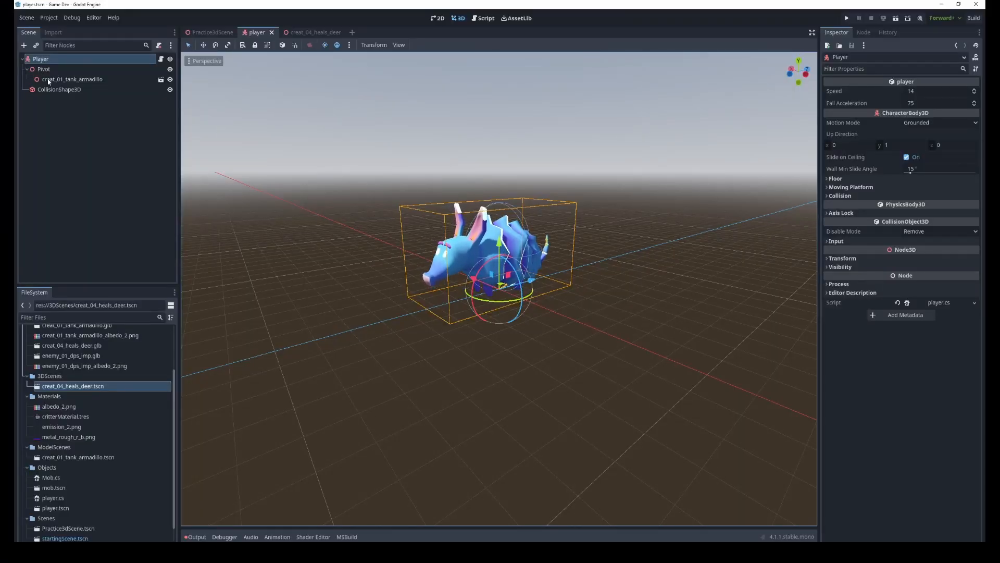
{"action": "left_click", "coordinate": [161, 80]}
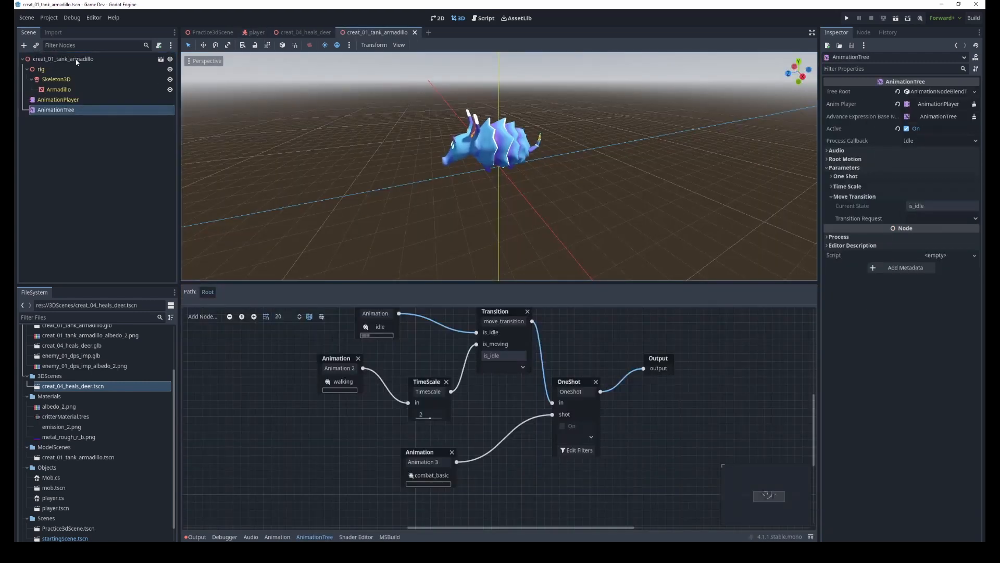
{"action": "right_click", "coordinate": [86, 113]}
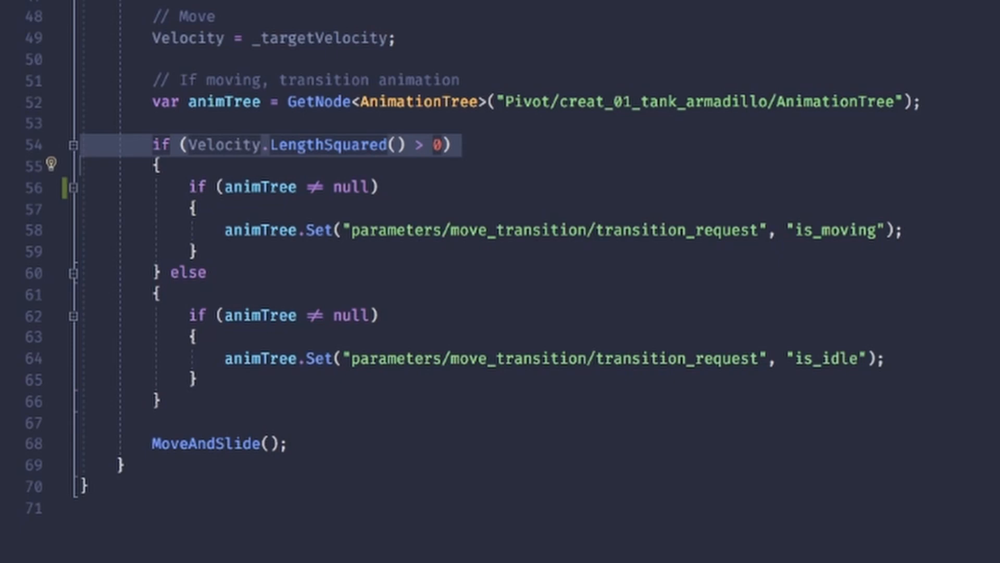
Back in Visual Studio, examine the animTree null check and the move_transition requests for is_moving and is_idle
{"action": "left_click", "coordinate": [422, 194]}
{"action": "left_click", "coordinate": [999, 227]}
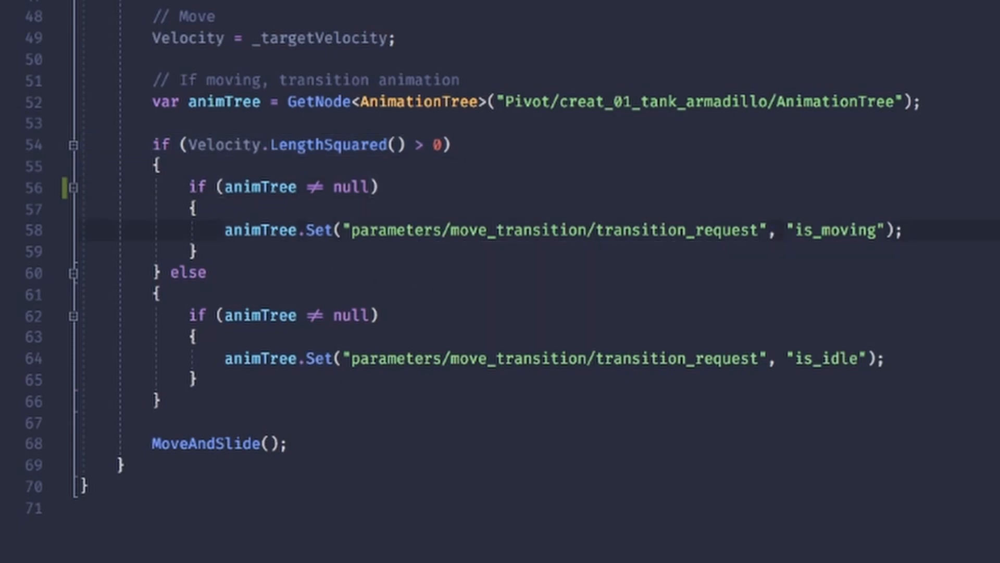
{"action": "triple_click", "coordinate": [940, 232]}
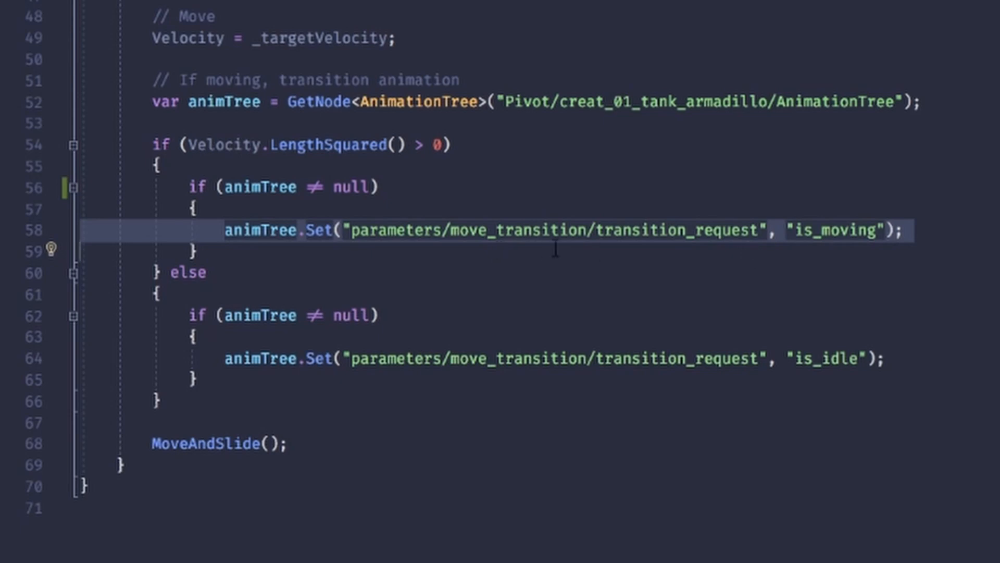
{"action": "mouse_move", "coordinate": [686, 241]}
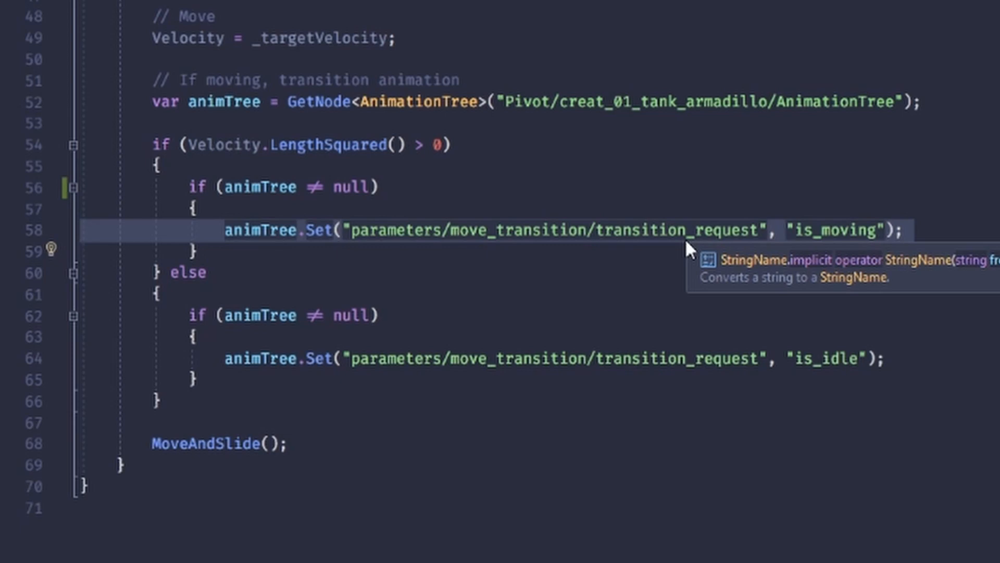
{"action": "left_click", "coordinate": [966, 232]}
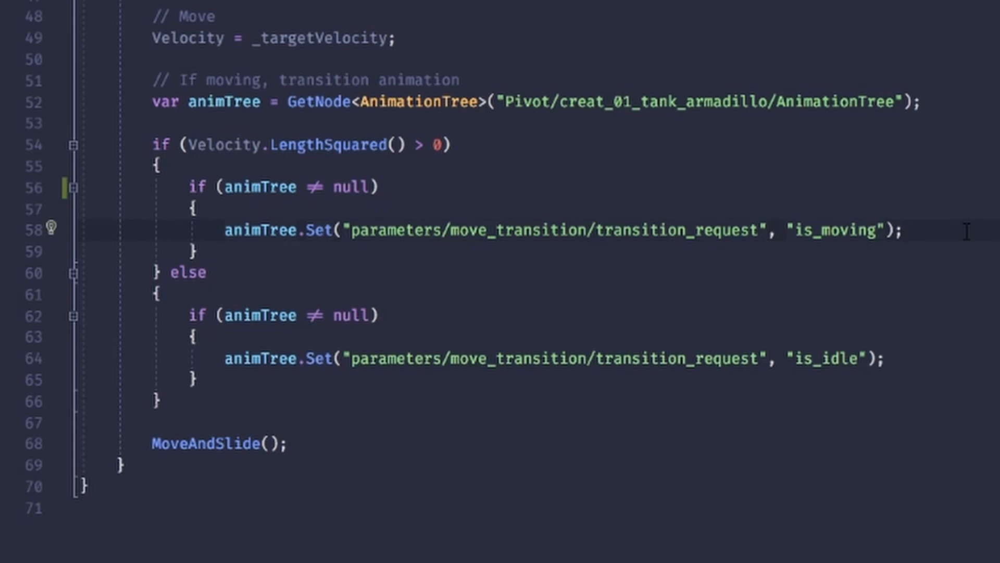
{"action": "left_click", "coordinate": [922, 366]}
{"action": "triple_click", "coordinate": [922, 366]}
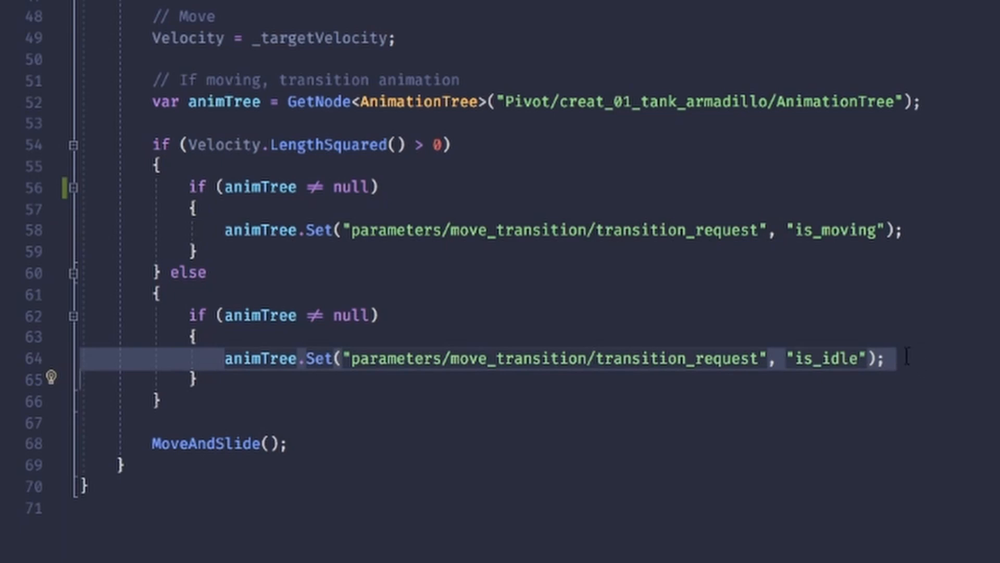
{"action": "left_click", "coordinate": [979, 340]}
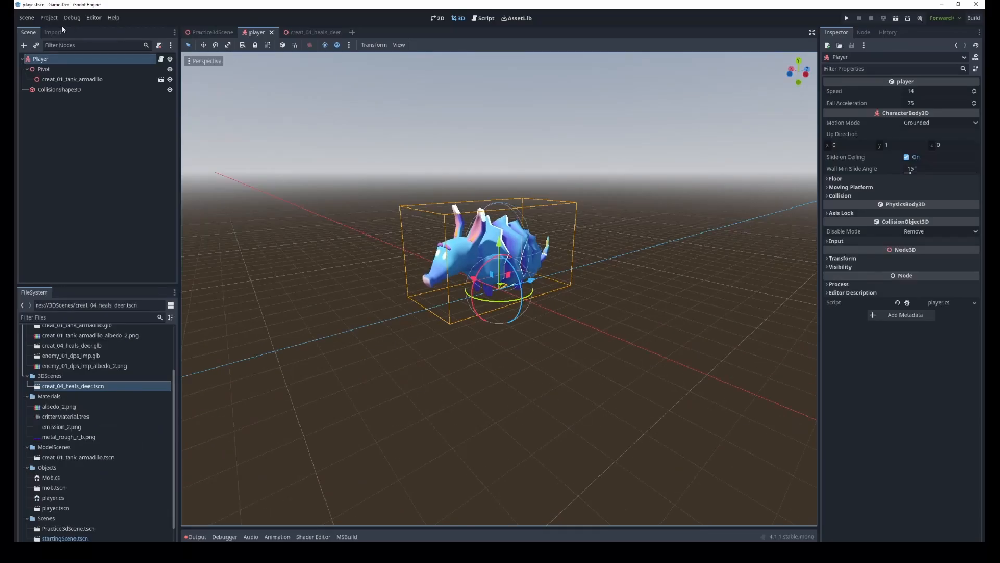
In Godot, add a new action named interact to the project's input map and select it
{"action": "left_click", "coordinate": [48, 17]}
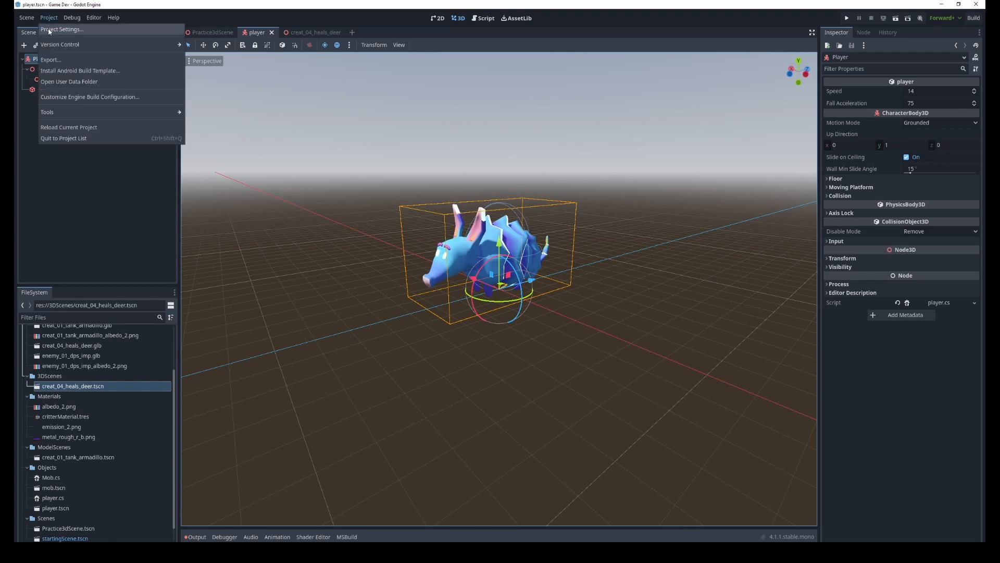
{"action": "left_click", "coordinate": [62, 32]}
{"action": "left_click", "coordinate": [380, 155]}
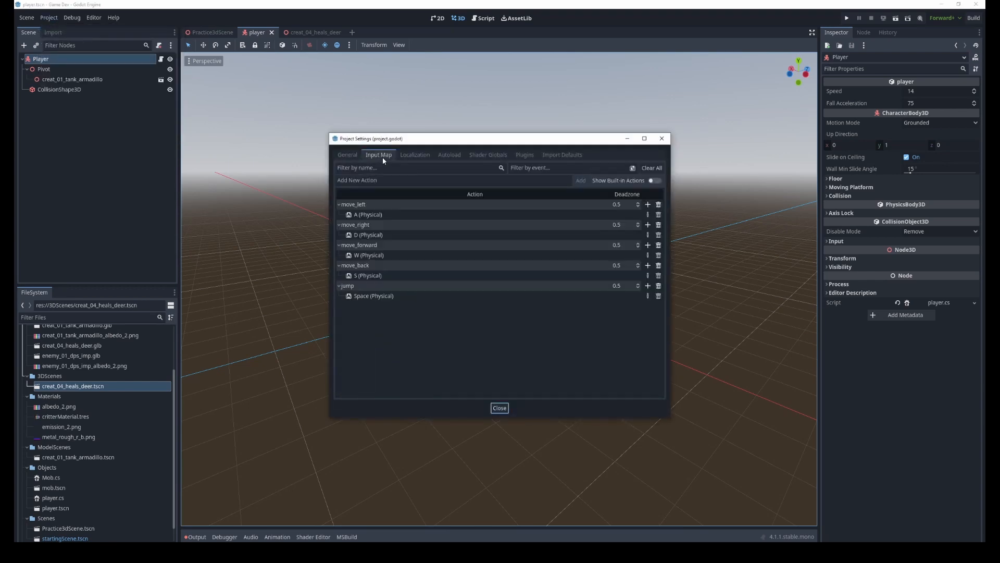
{"action": "left_click", "coordinate": [416, 184]}
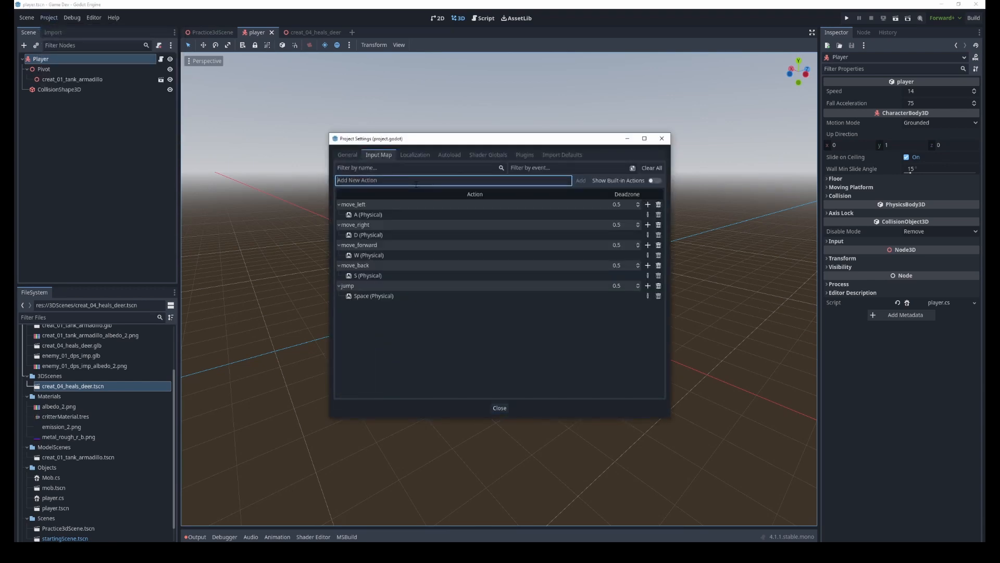
{"action": "type", "text": "interact"}
{"action": "key", "text": "Return"}
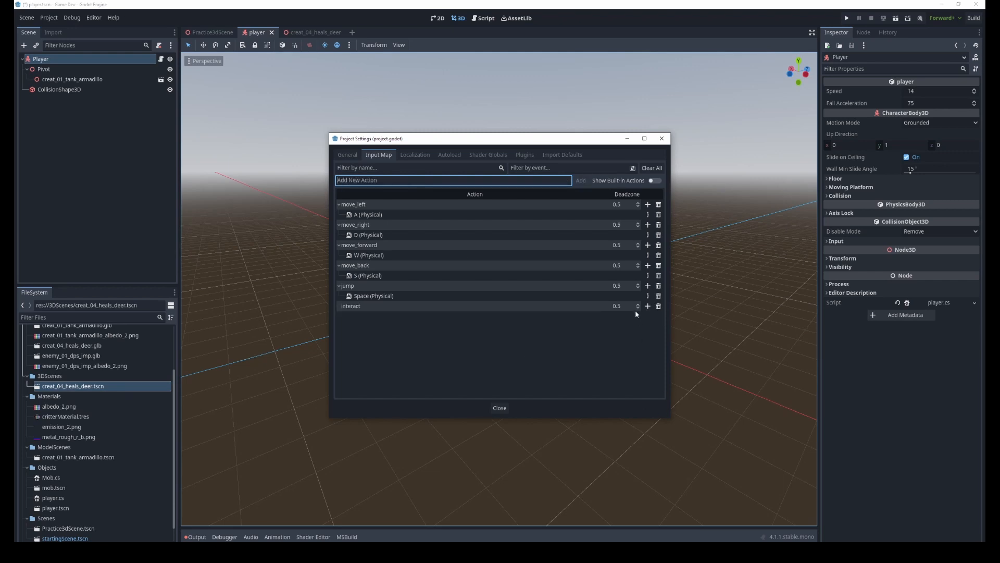
{"action": "double_click", "coordinate": [399, 306]}
{"action": "left_click", "coordinate": [627, 316]}
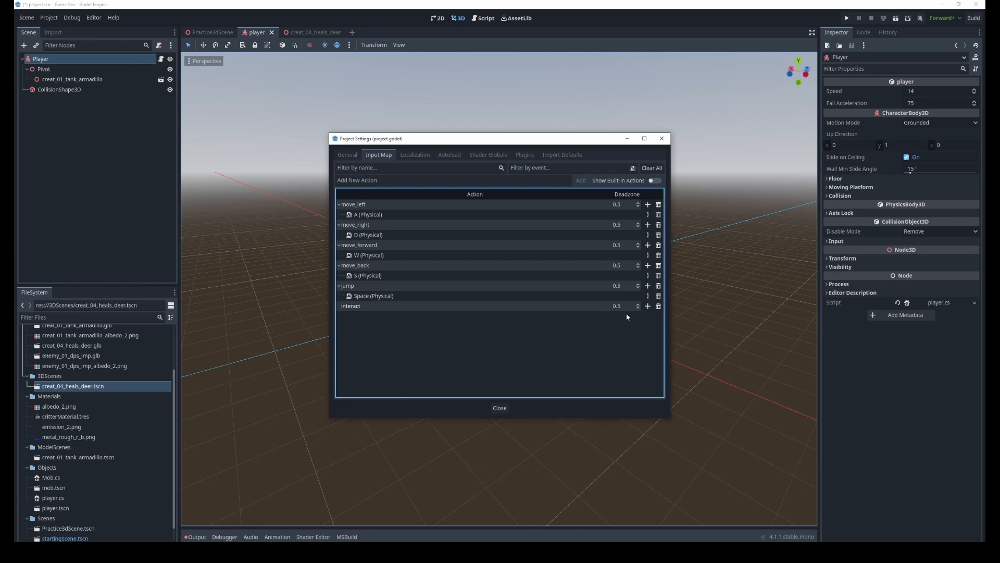
Bind the physical E key to the interact action
{"action": "left_click", "coordinate": [648, 307]}
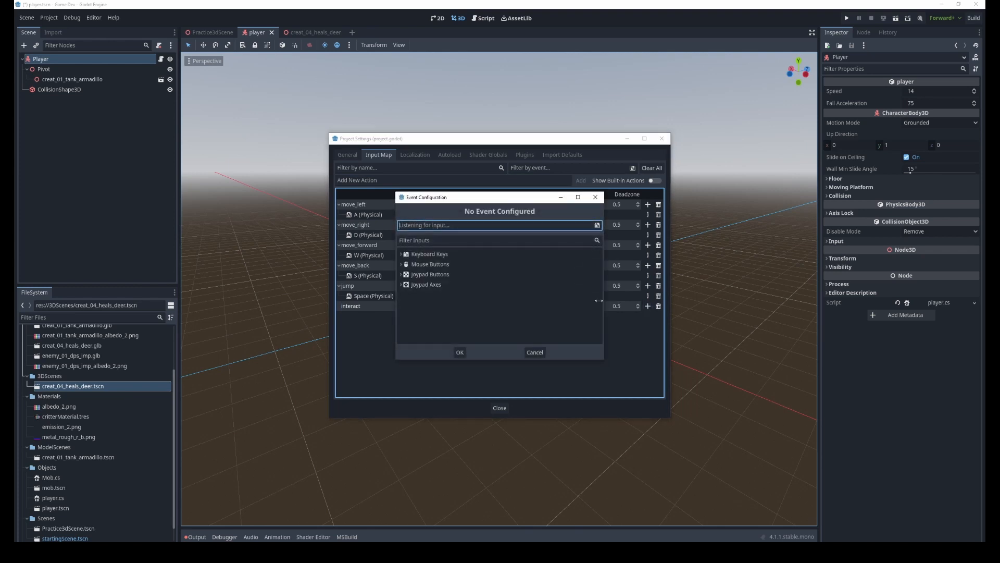
{"action": "key", "text": "e"}
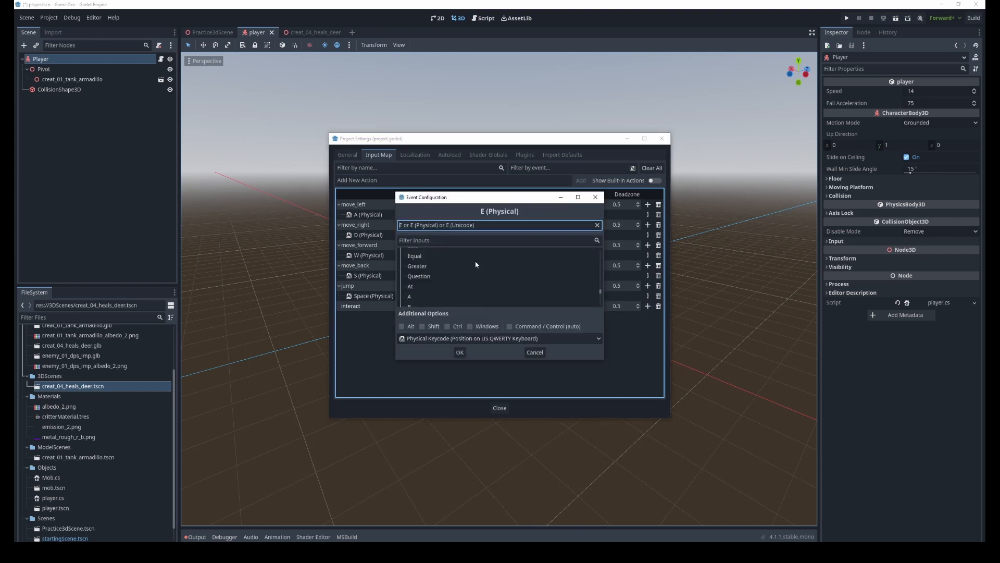
{"action": "left_click", "coordinate": [459, 353]}
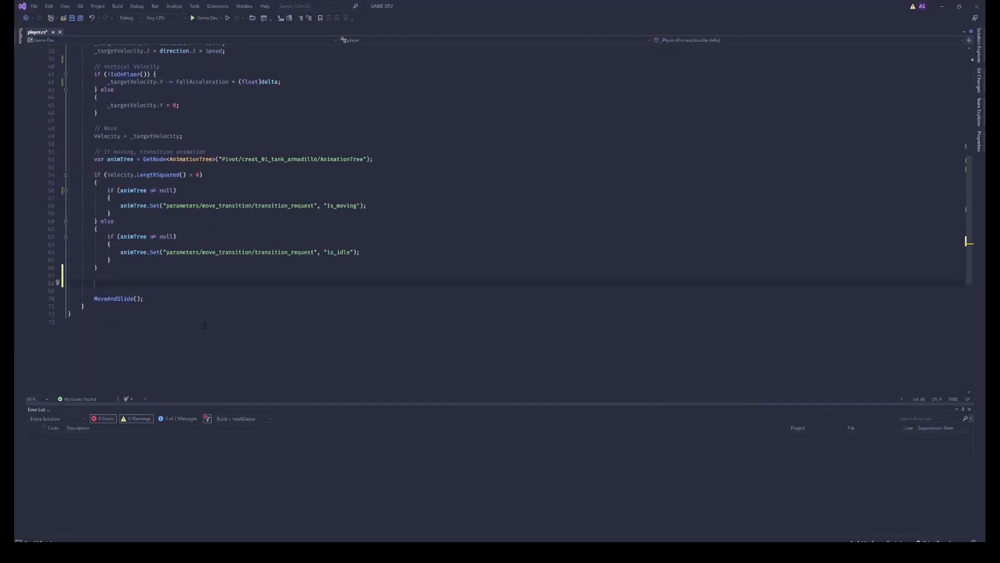
In Visual Studio, begin an if statement above the MoveAndSlide call whose condition calls Input.IsActionJustPressed()
{"action": "type", "text": "if (Inpu"}
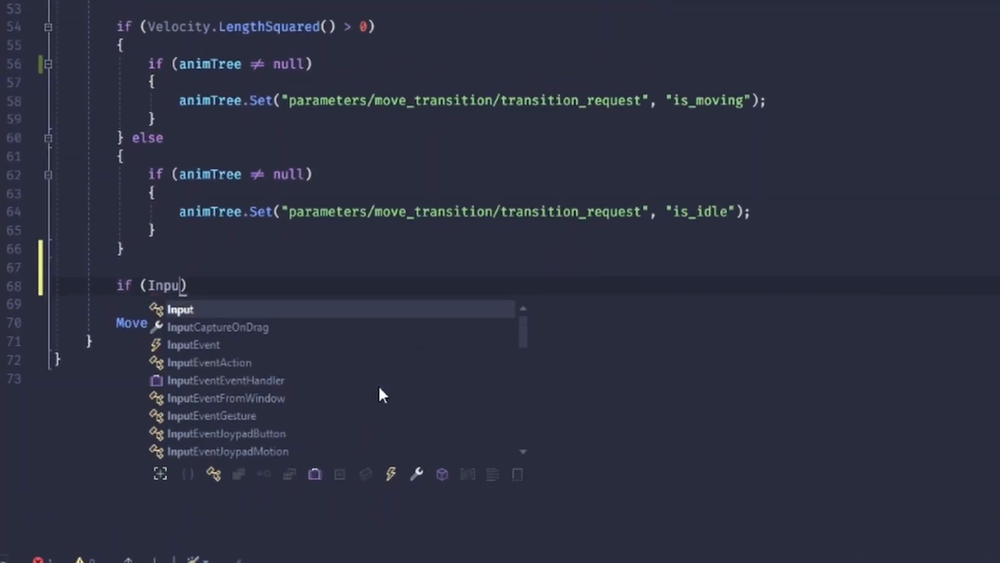
{"action": "type", "text": "t.Isa"}
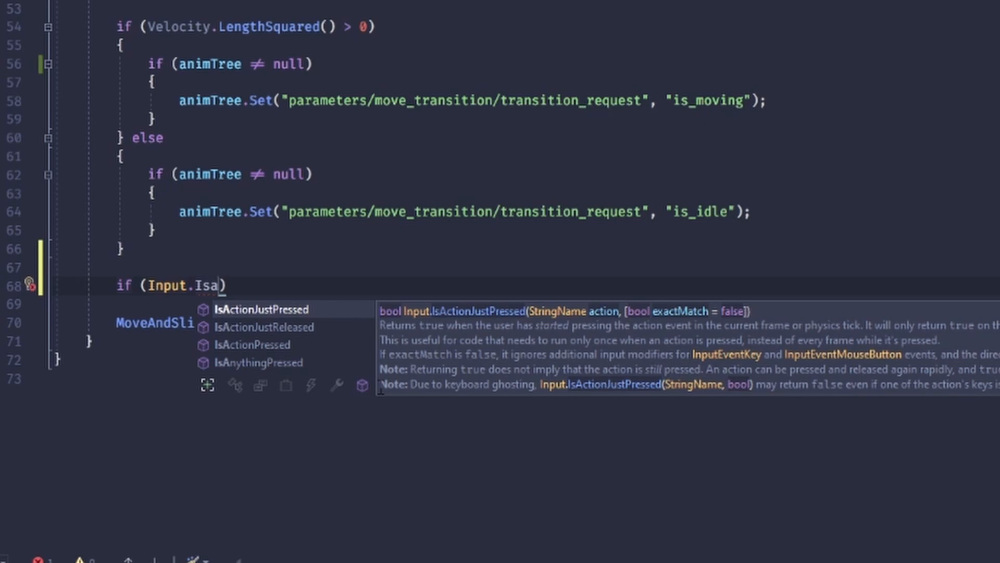
{"action": "key", "text": "Down"}
{"action": "key", "text": "Down"}
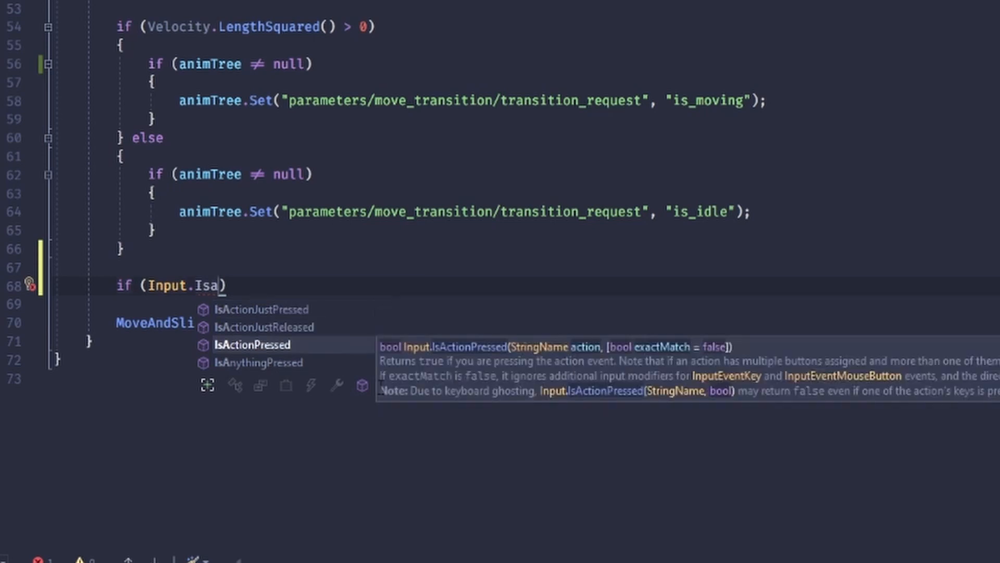
{"action": "key", "text": "Up"}
{"action": "key", "text": "Up"}
{"action": "key", "text": "Return"}
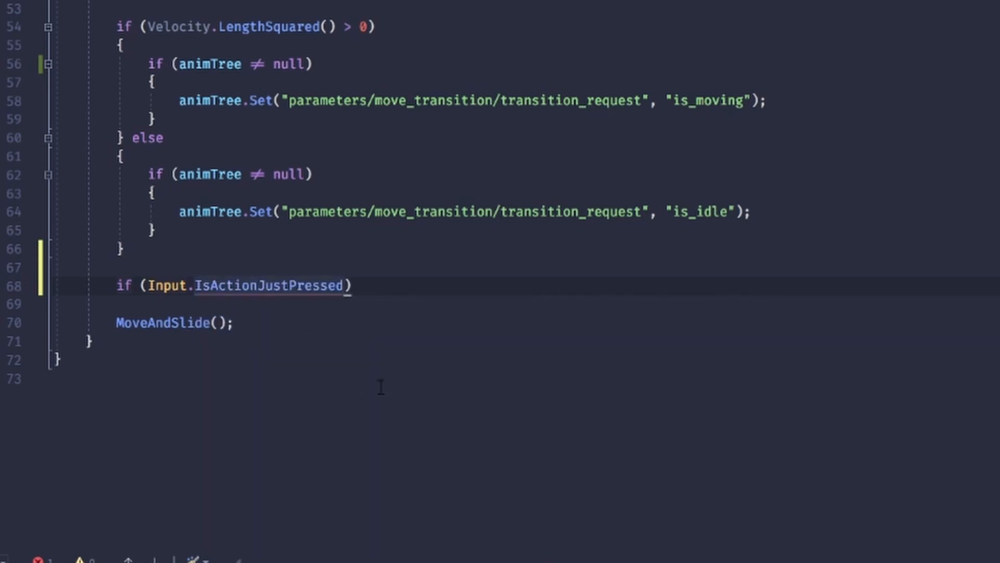
{"action": "type", "text": "()"}
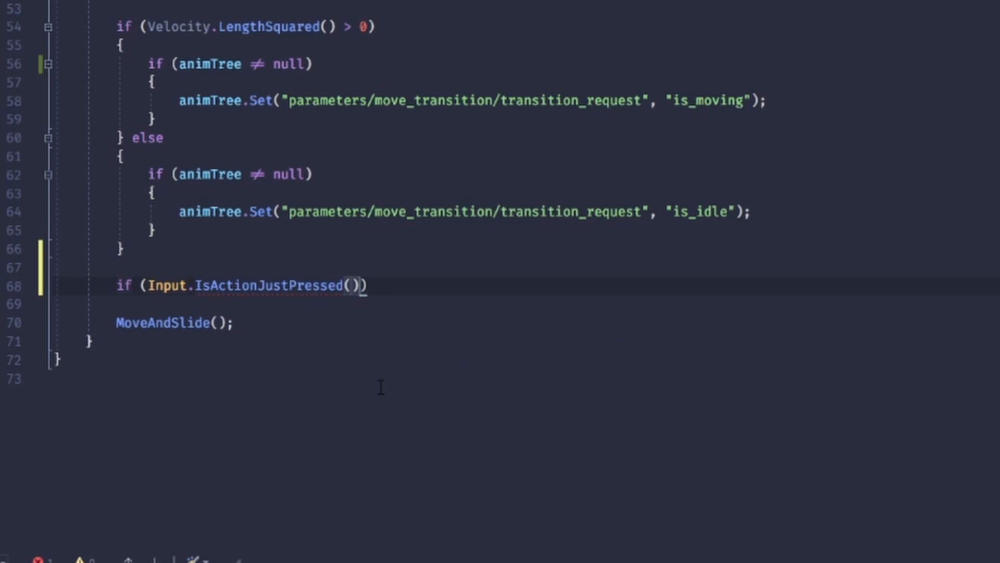
Pass "interact" as the argument of IsActionJustPressed and add an empty braced body to the if statement
{"action": "mouse_move", "coordinate": [261, 290]}
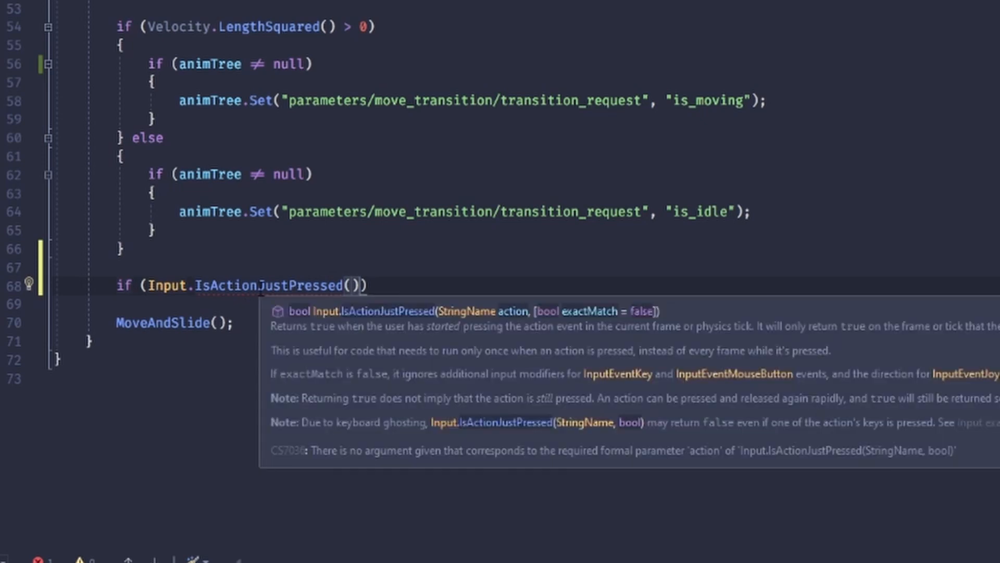
{"action": "scroll", "coordinate": [604, 307], "scroll_direction": "up", "scroll_amount": 4}
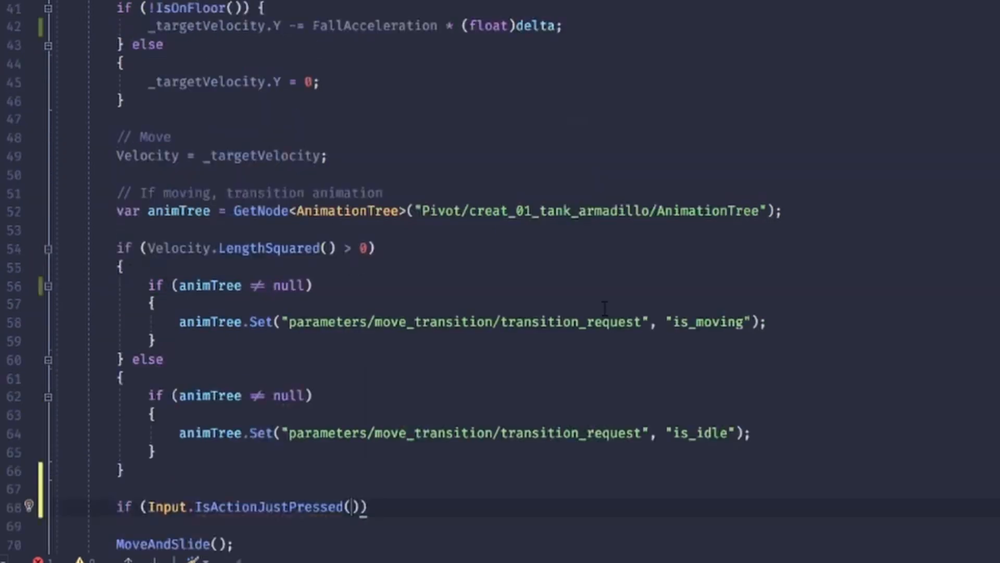
{"action": "scroll", "coordinate": [605, 307], "scroll_direction": "down", "scroll_amount": 7}
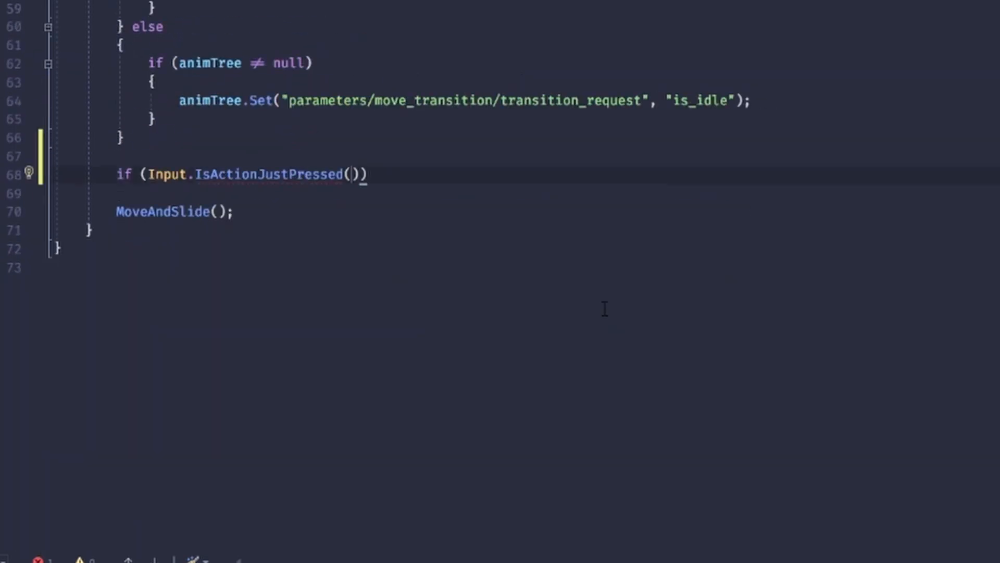
{"action": "type", "text": "\"interact"}
{"action": "key", "text": "Right"}
{"action": "key", "text": "Right"}
{"action": "key", "text": "Right"}
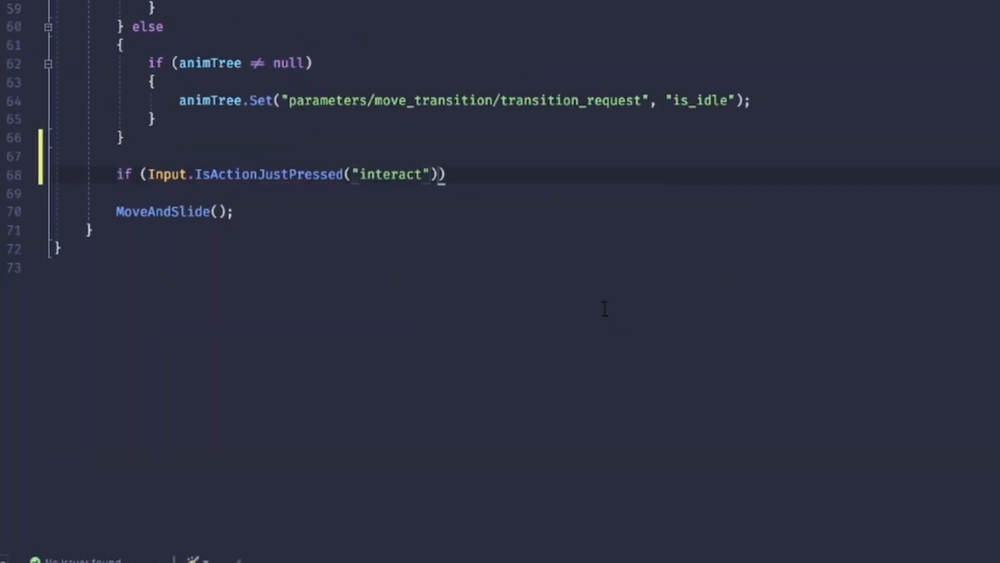
{"action": "key", "text": "Return"}
{"action": "type", "text": "{"}
{"action": "key", "text": "Return"}
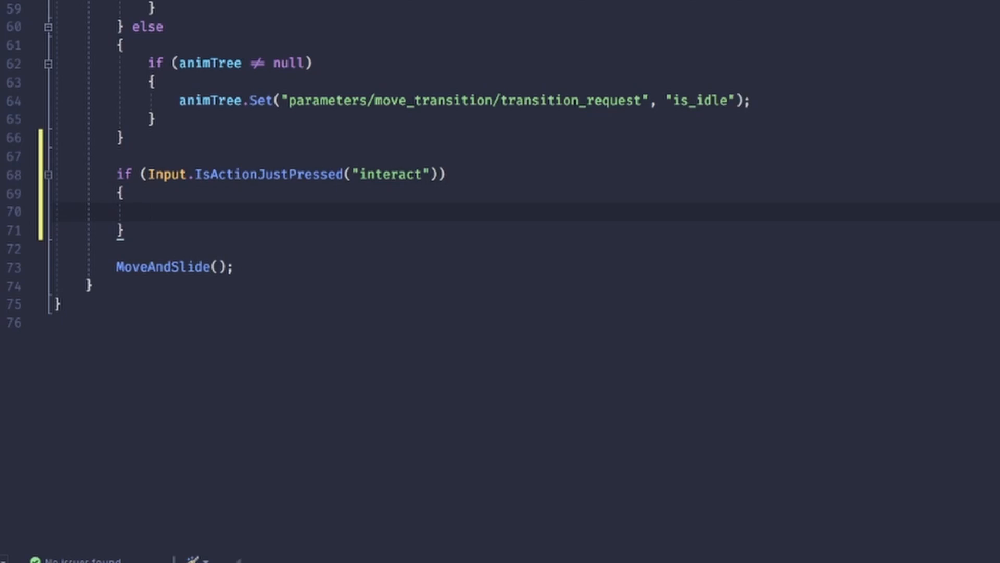
Inside the interact block, write an animTree.Set call with "parameters/OneShot/request" as its first argument
{"action": "type", "text": "animTree.Se"}
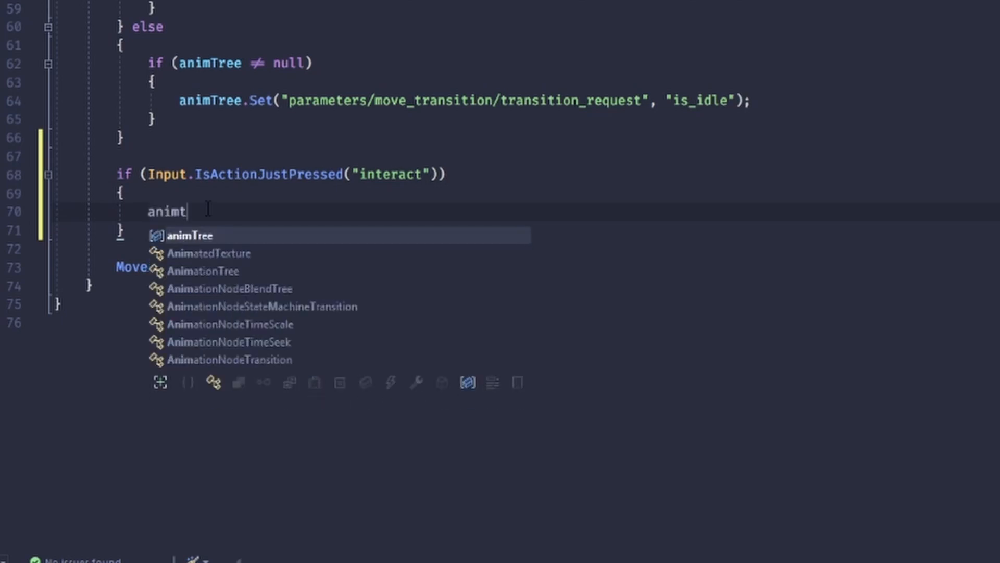
{"action": "type", "text": "t(\""}
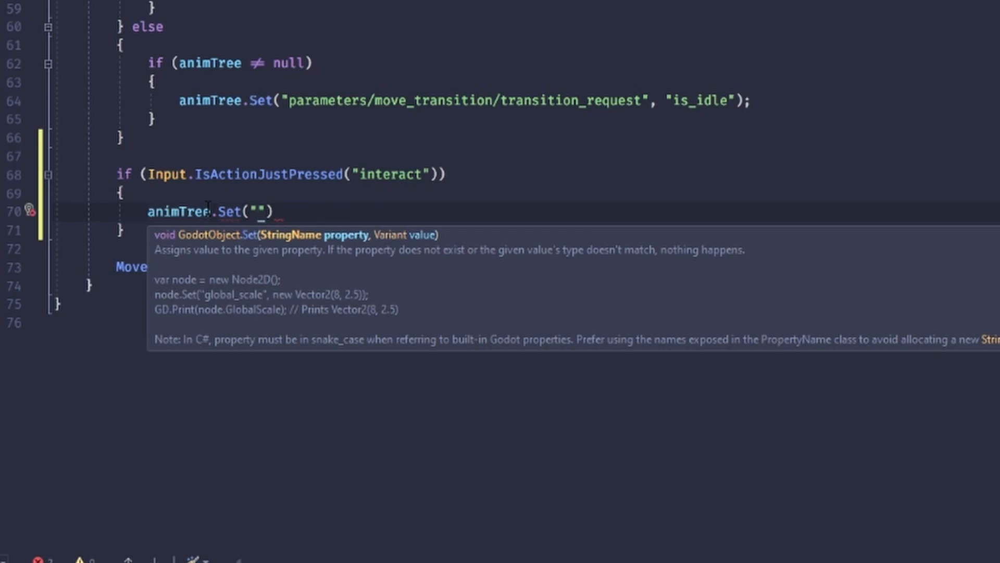
{"action": "type", "text": "parameters/OneShot/"}
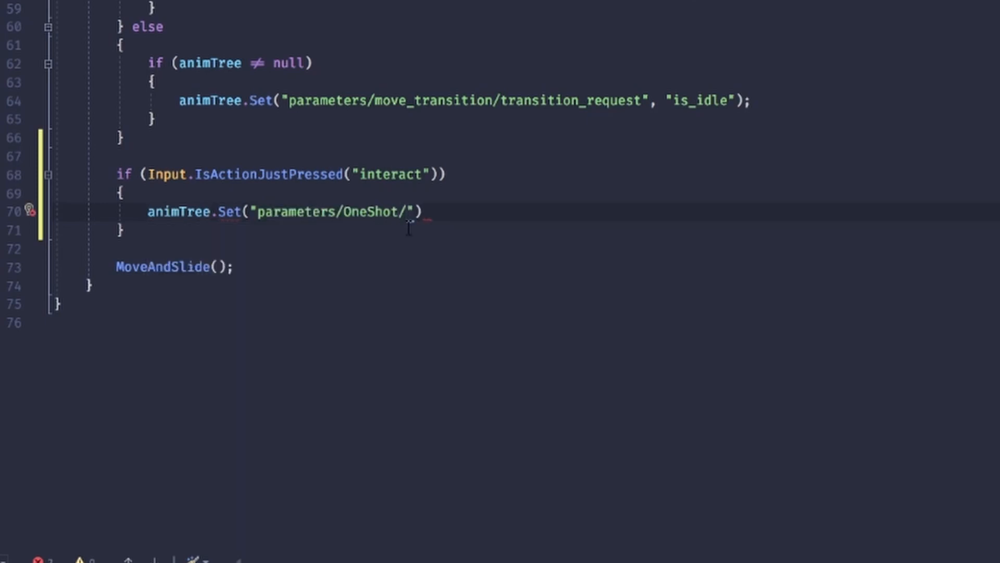
{"action": "type", "text": "request\""}
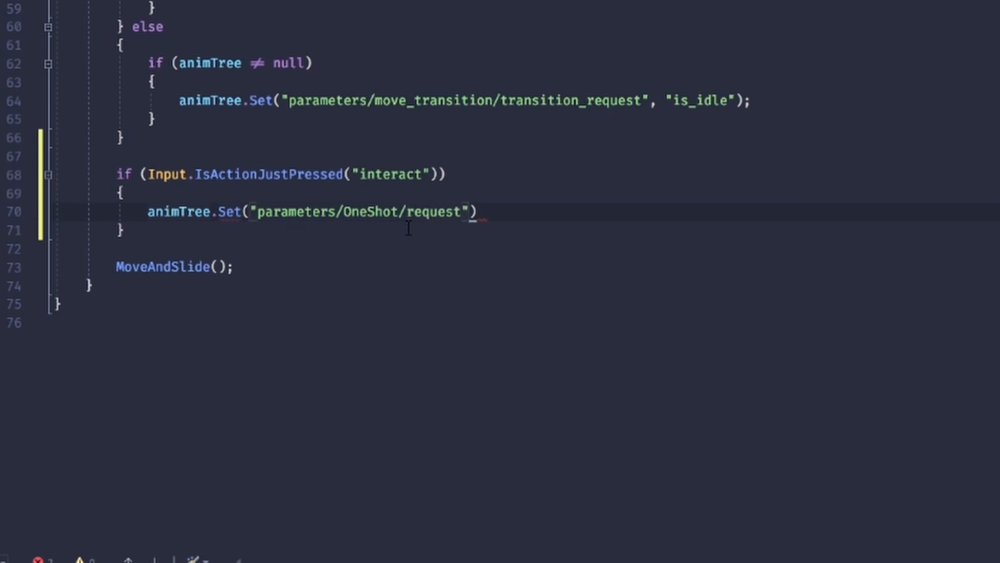
Complete the Set call with (int)AnimationNodeOneShot.OneShotRequest.Fire as the second argument and save the script
{"action": "type", "text": ", (int)"}
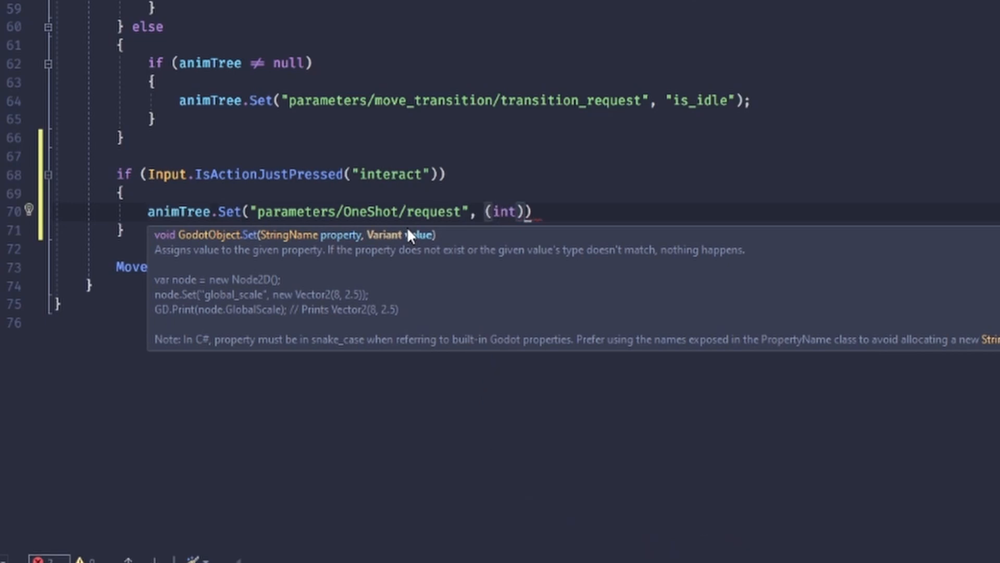
{"action": "type", "text": "AnimationNode"}
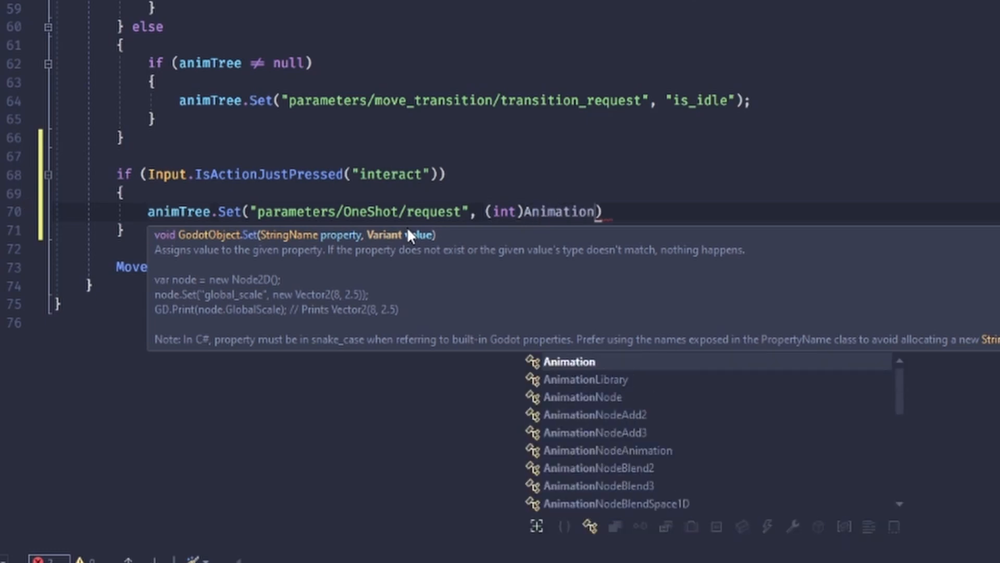
{"action": "type", "text": "OneShot."}
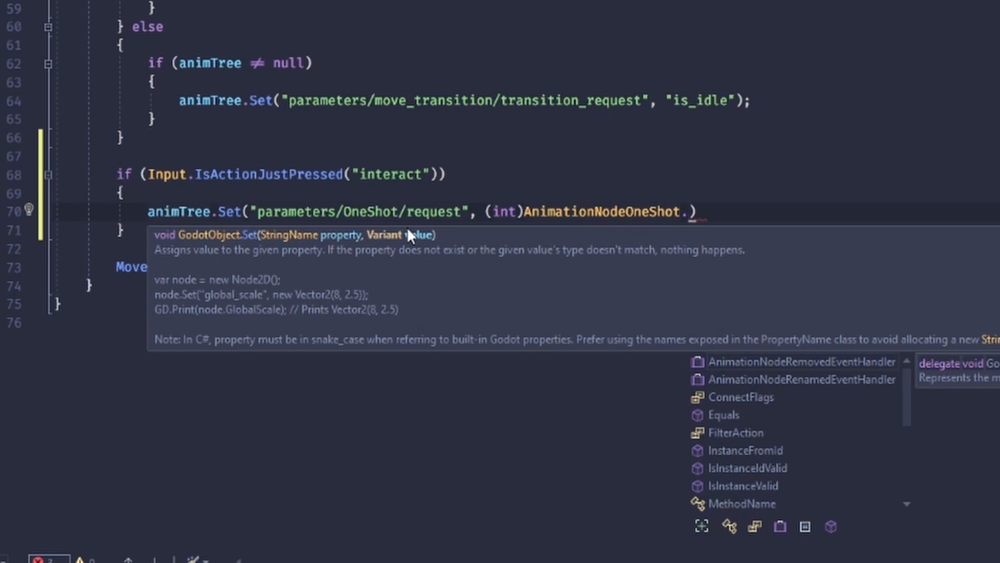
{"action": "type", "text": "OneSh"}
{"action": "key", "text": "Tab"}
{"action": "type", "text": "."}
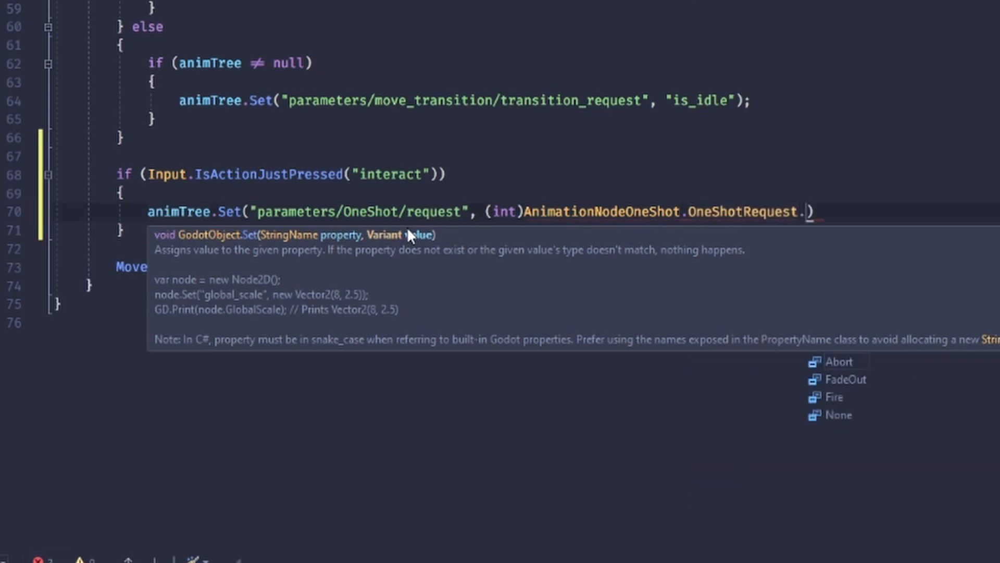
{"action": "type", "text": "Fire"}
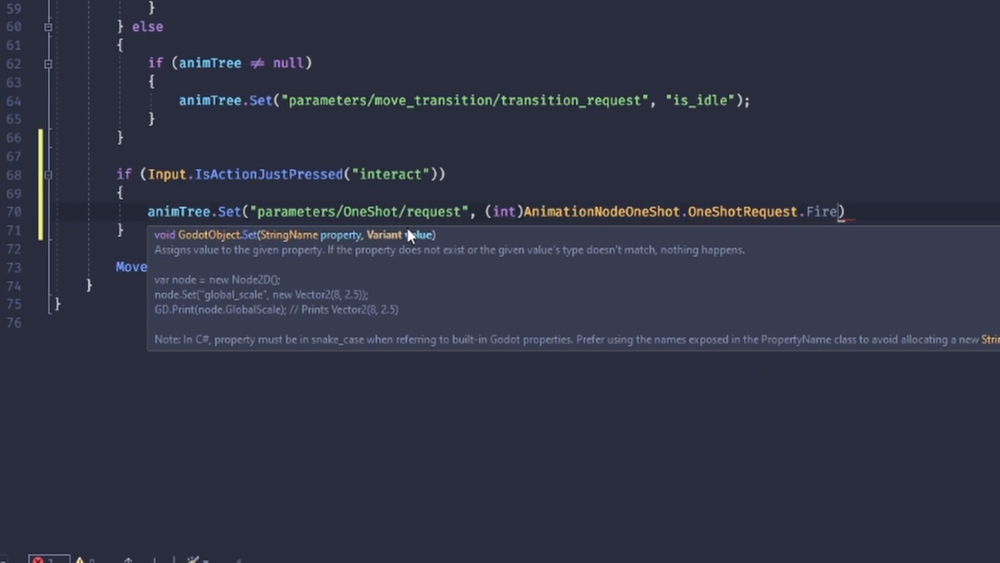
{"action": "type", "text": ");"}
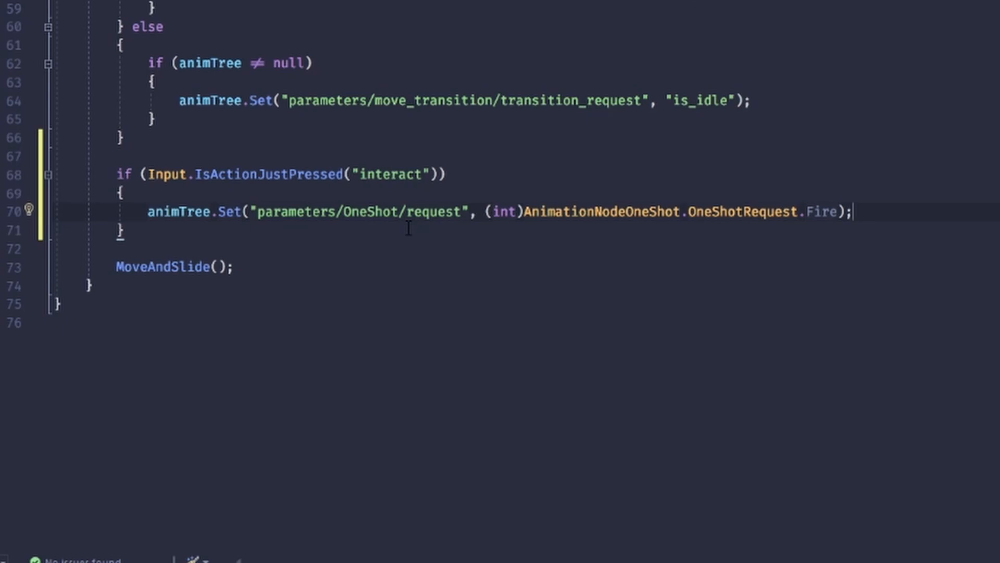
{"action": "key", "text": "ctrl+s"}
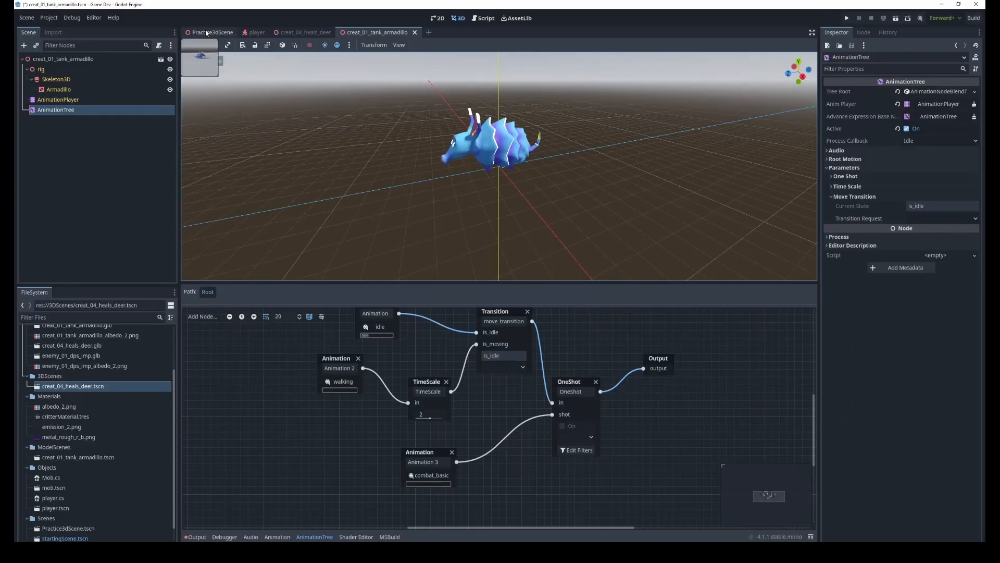
In Godot, run Practice3dScene and move the armadillo back and forth past the deer to test its animations
{"action": "left_click", "coordinate": [207, 33]}
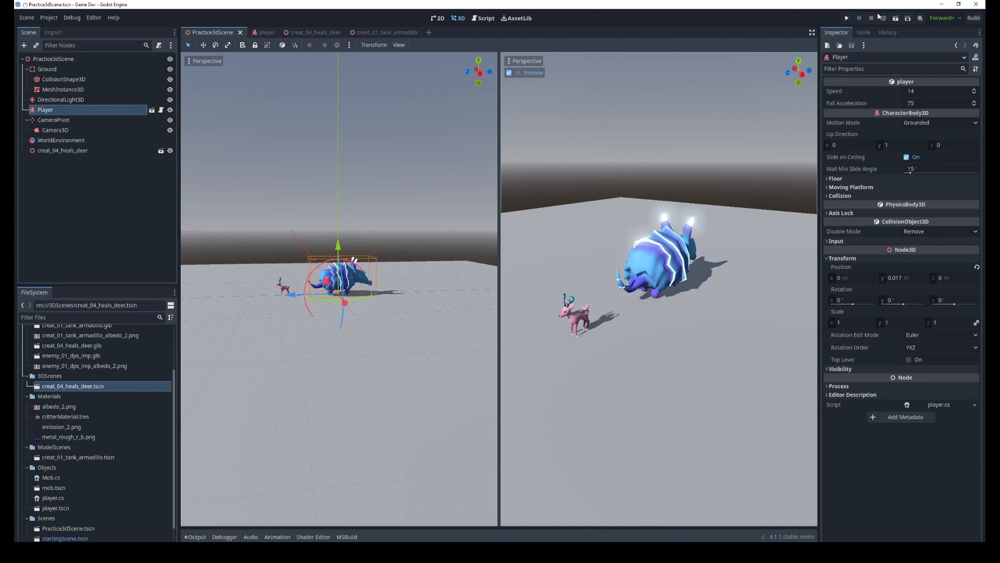
{"action": "left_click", "coordinate": [895, 20]}
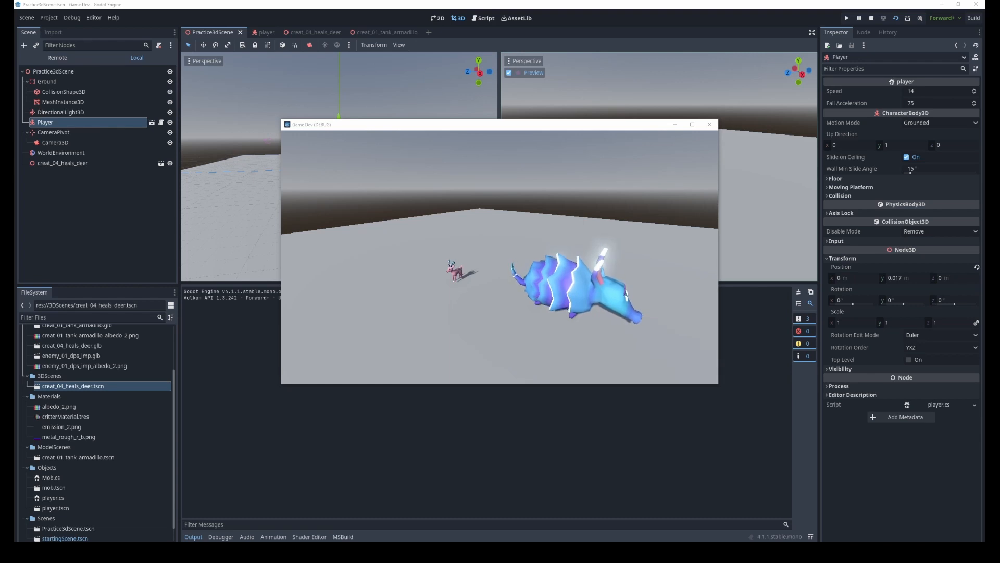
{"action": "left_click", "coordinate": [707, 183]}
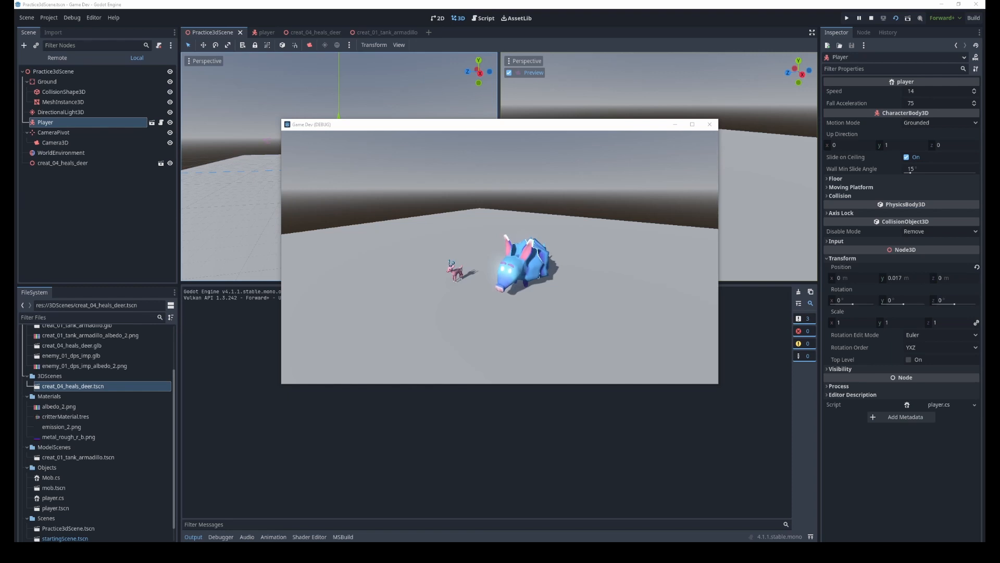
{"action": "left_click", "coordinate": [621, 306]}
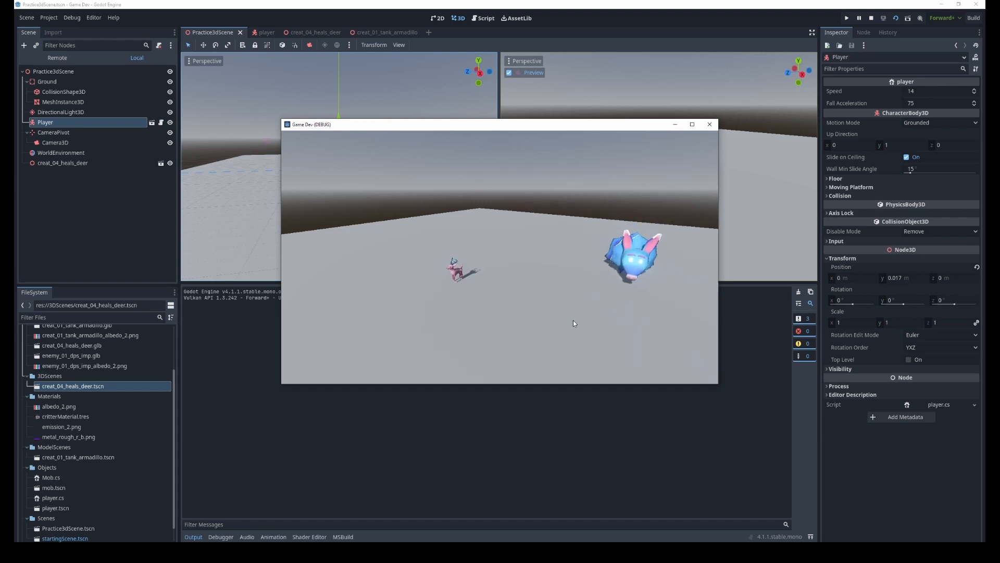
{"action": "key", "text": "Left"}
{"action": "key", "text": "Left"}
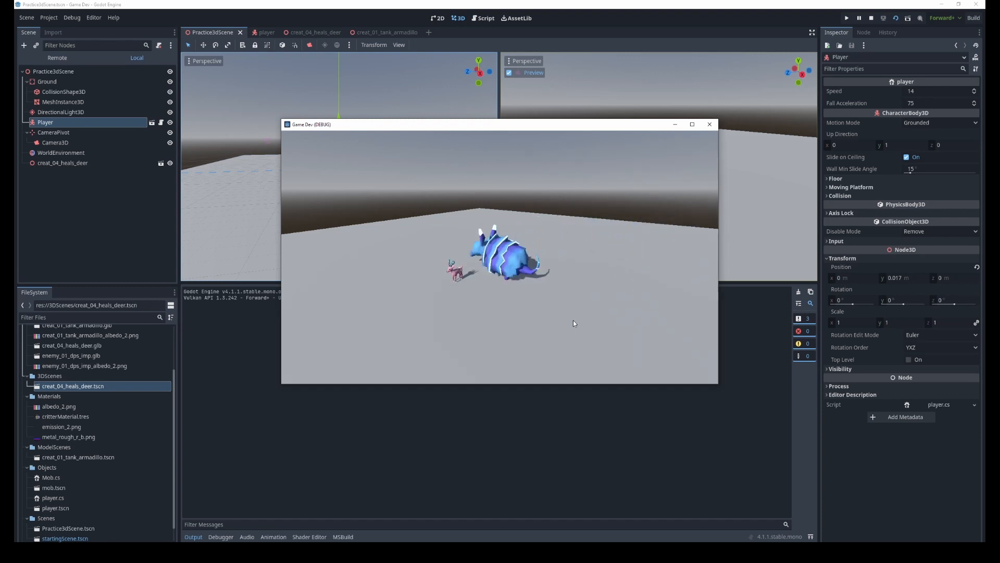
{"action": "key", "text": "Right"}
{"action": "key", "text": "Left"}
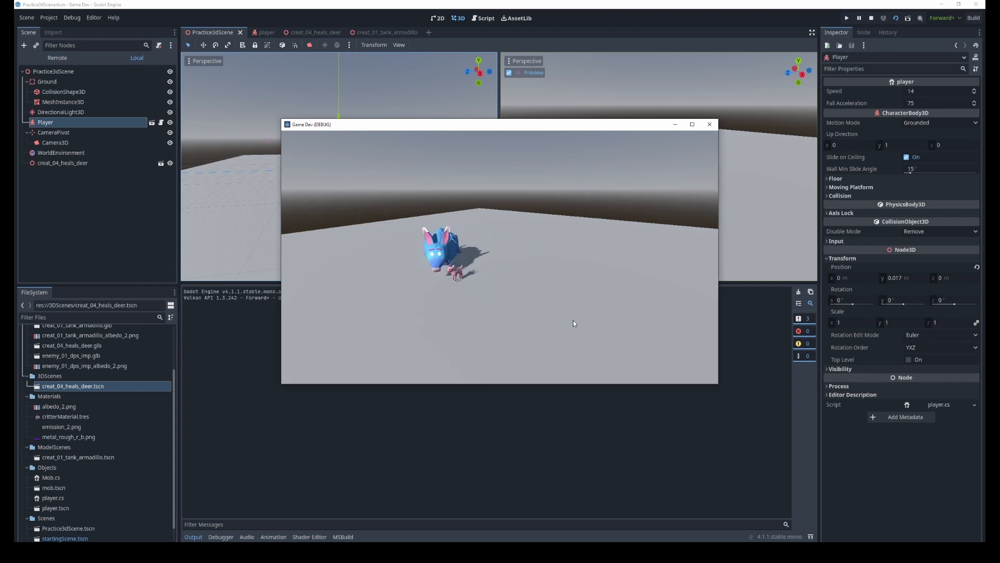
{"action": "key", "text": "Right"}
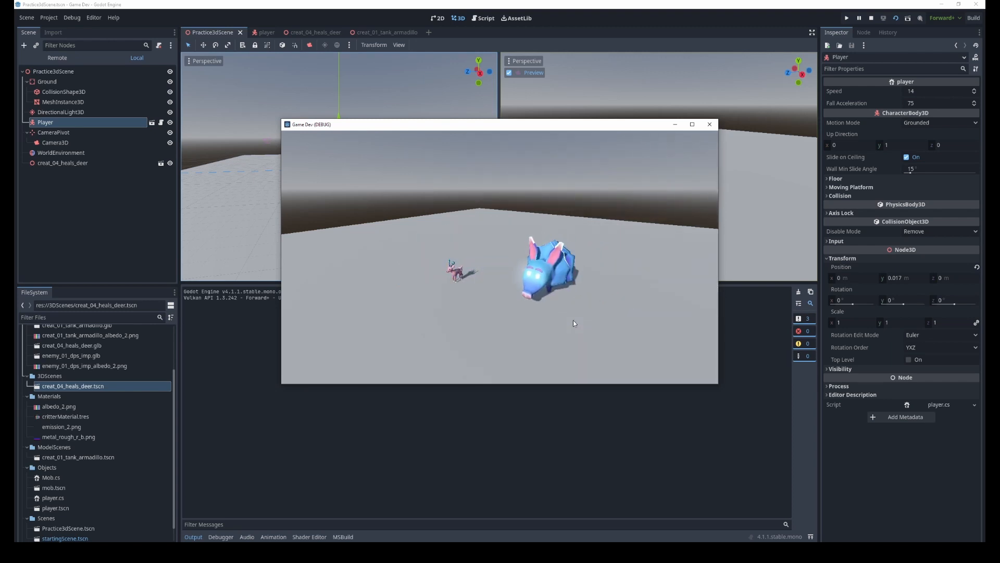
Close the running game window and launch the game again
{"action": "left_click", "coordinate": [710, 125]}
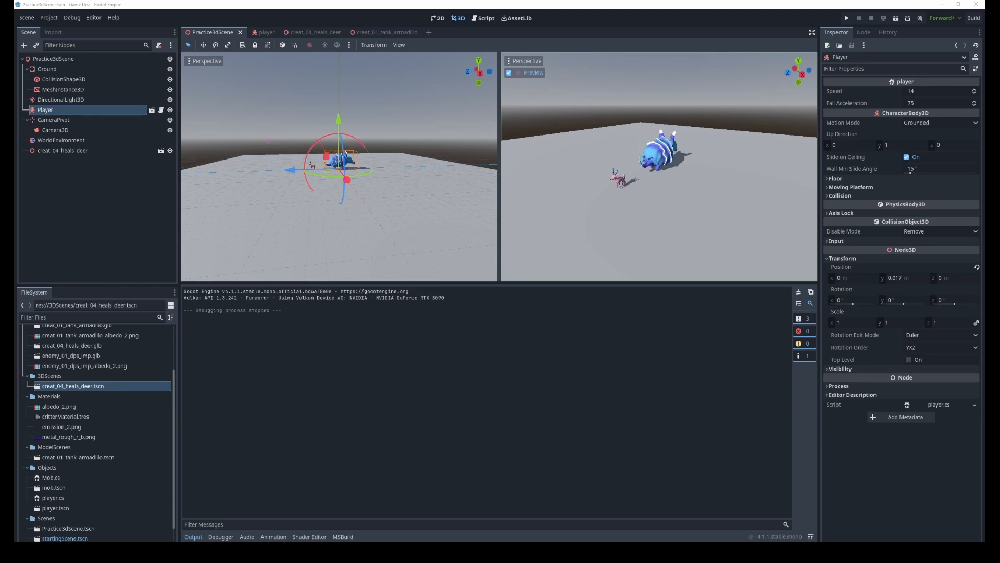
{"action": "key", "text": "F5"}
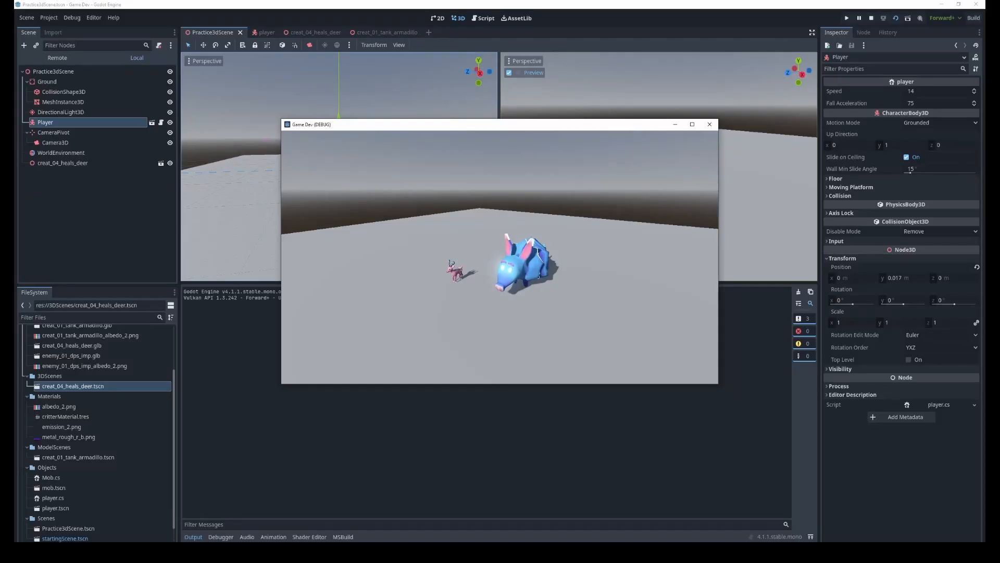